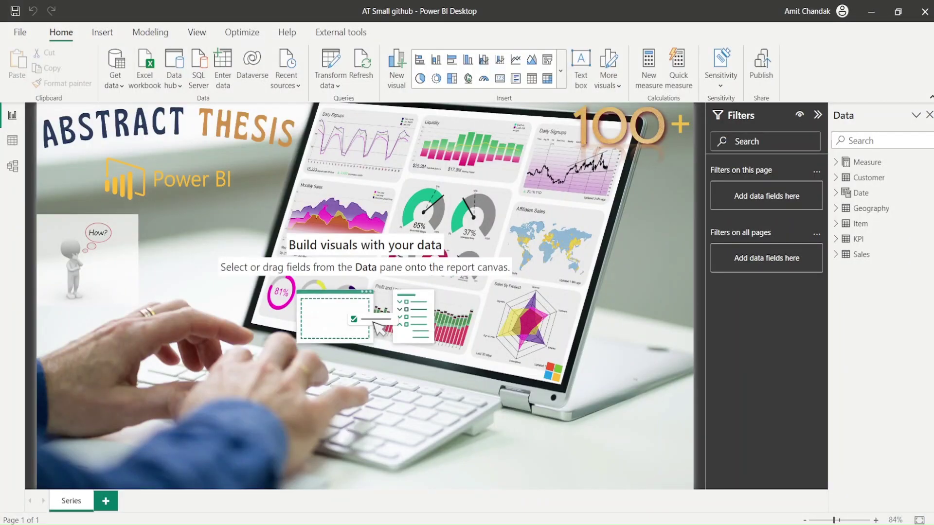
# Switch to the Field Parameter Webinar report, maximize its window and review the brand sales matrix for Jan-2019 on Page 25.
pyautogui.hotkey('alt', 'Tab')
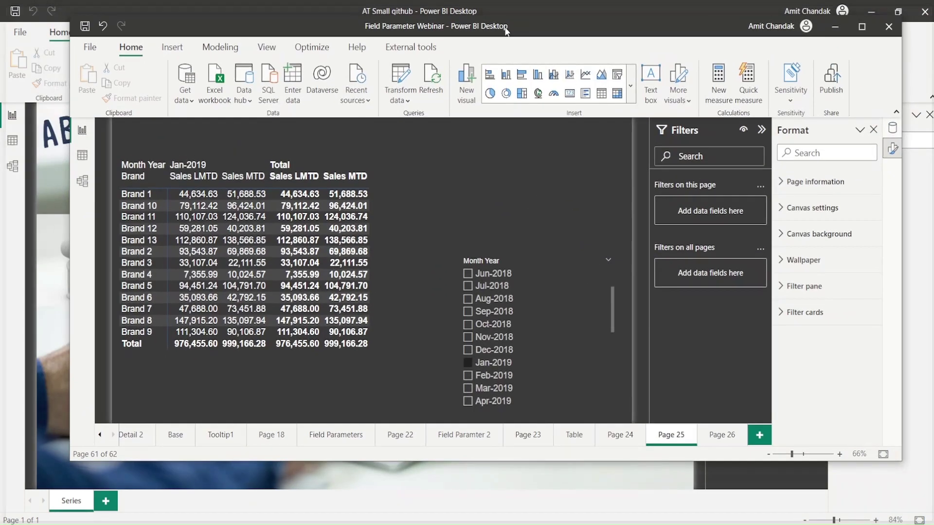
pyautogui.doubleClick(565, 31)
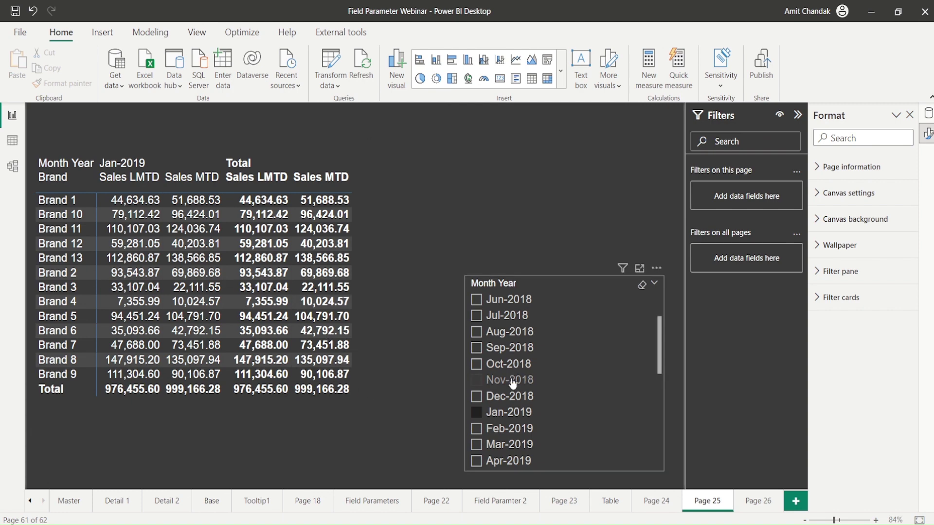
pyautogui.click(512, 413)
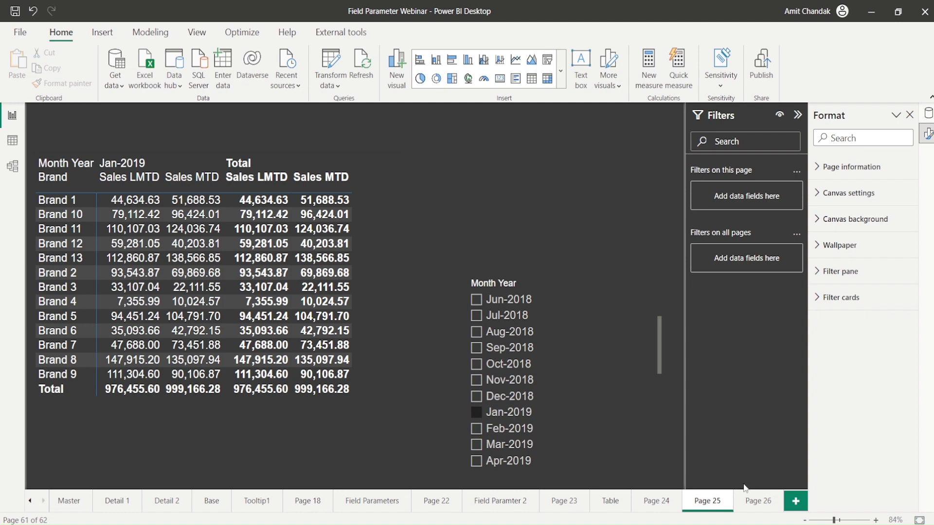
# Filter Page 26 to 201901 with the Month Year sort slicer and compare its brand matrix with the one on Page 25.
pyautogui.click(752, 501)
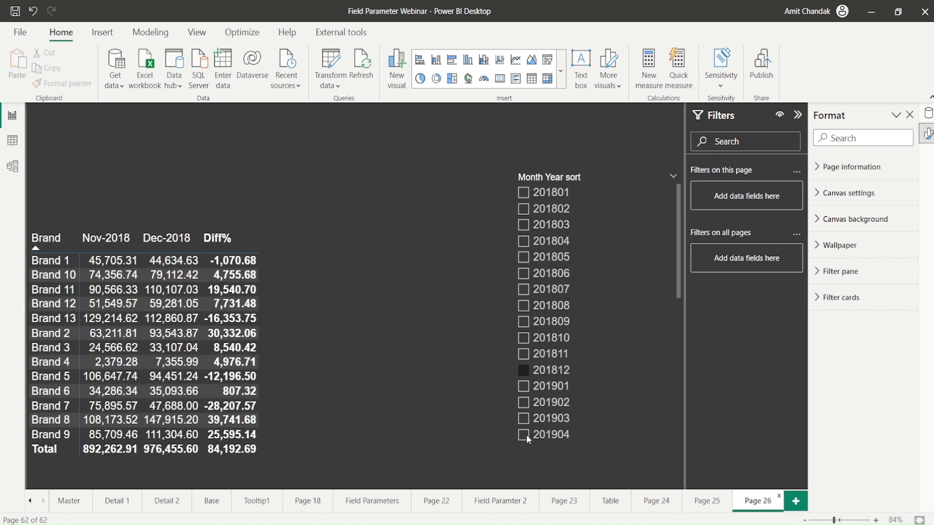
pyautogui.click(527, 387)
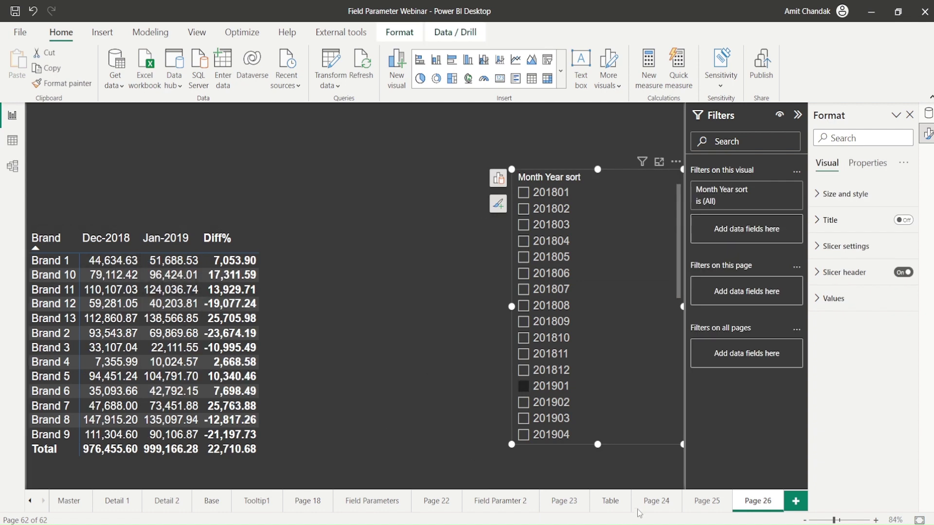
pyautogui.click(699, 500)
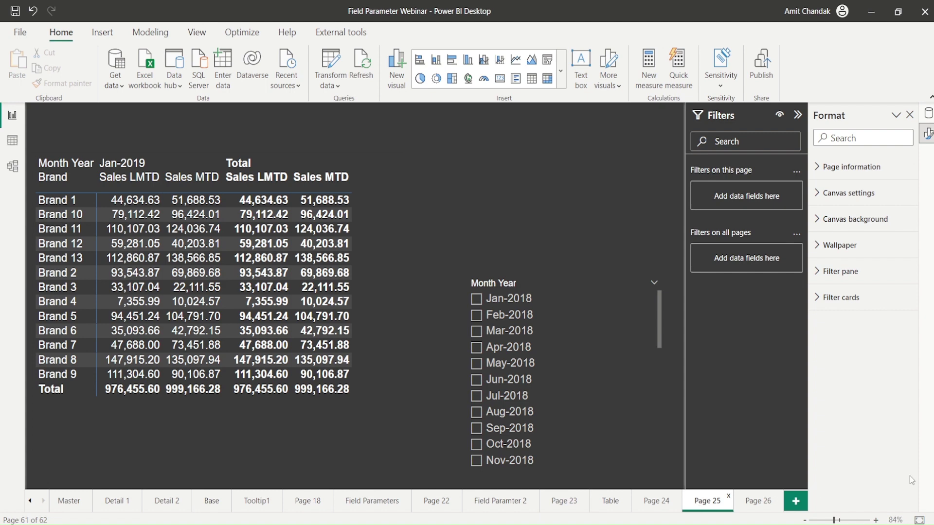
pyautogui.click(758, 502)
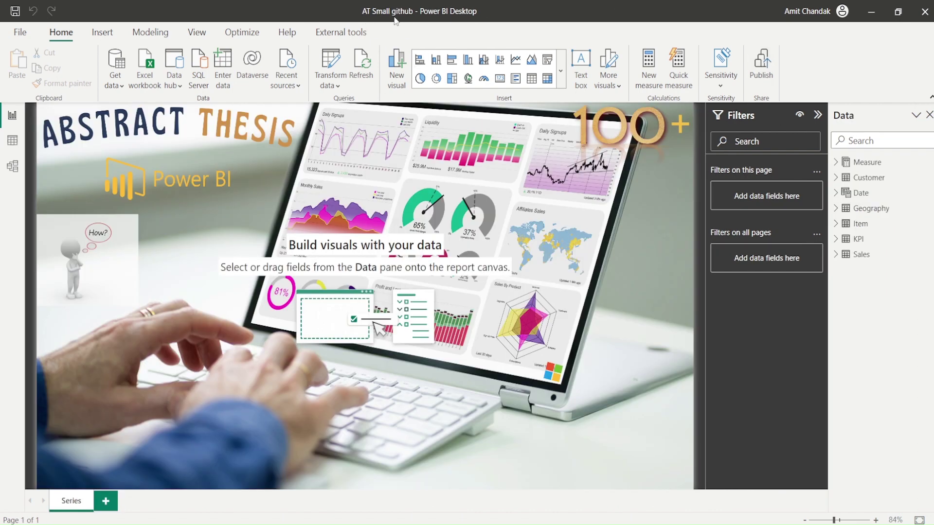
# Save a copy of the AT Small github report as AT Month Diff with Name in the Data folder.
pyautogui.click(20, 33)
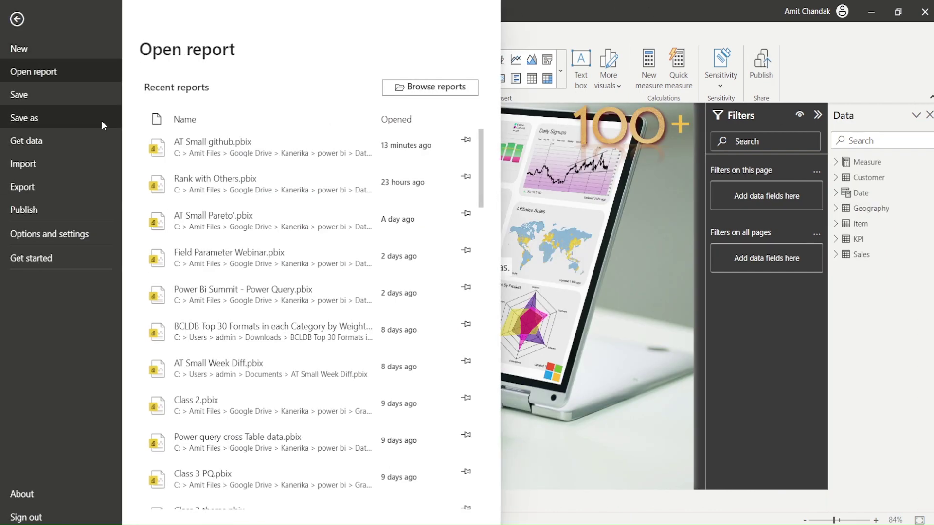
pyautogui.click(55, 118)
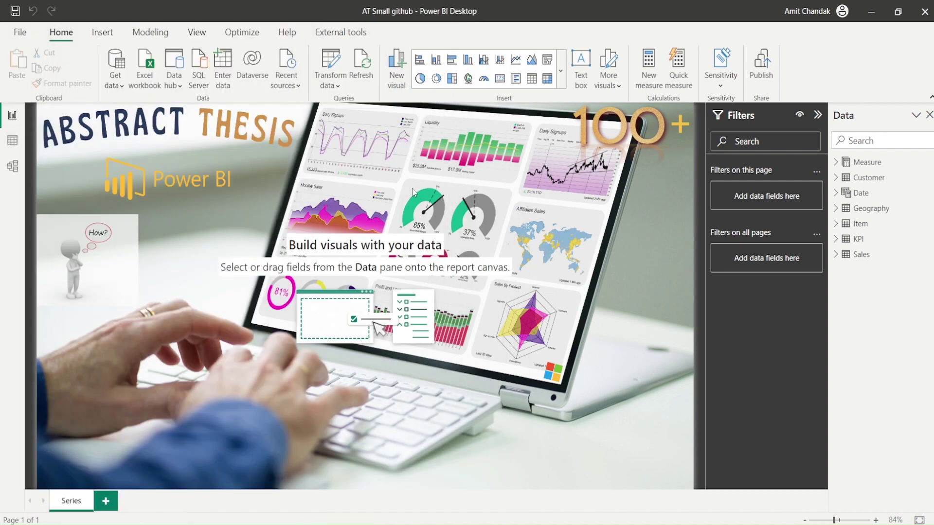
pyautogui.click(97, 239)
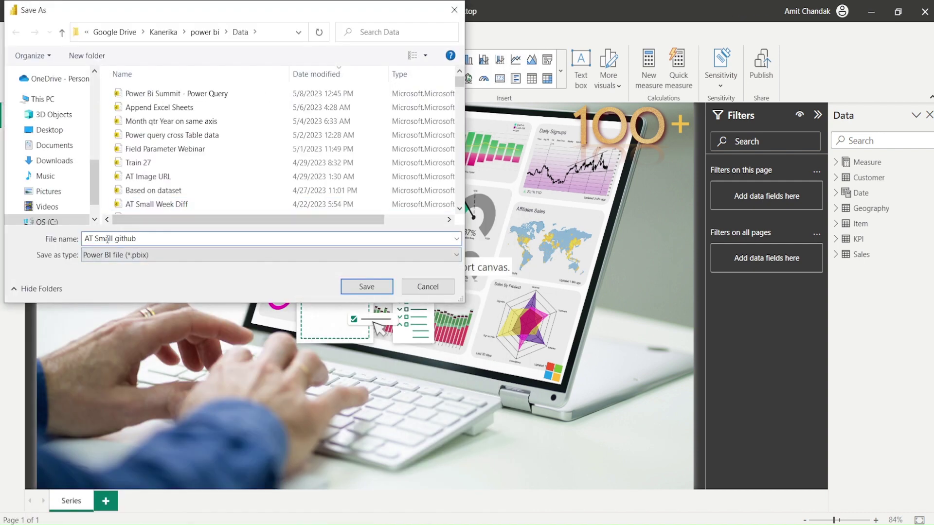
pyautogui.moveTo(96, 238); pyautogui.dragTo(241, 250)
pyautogui.write('Month Diff with Previ')
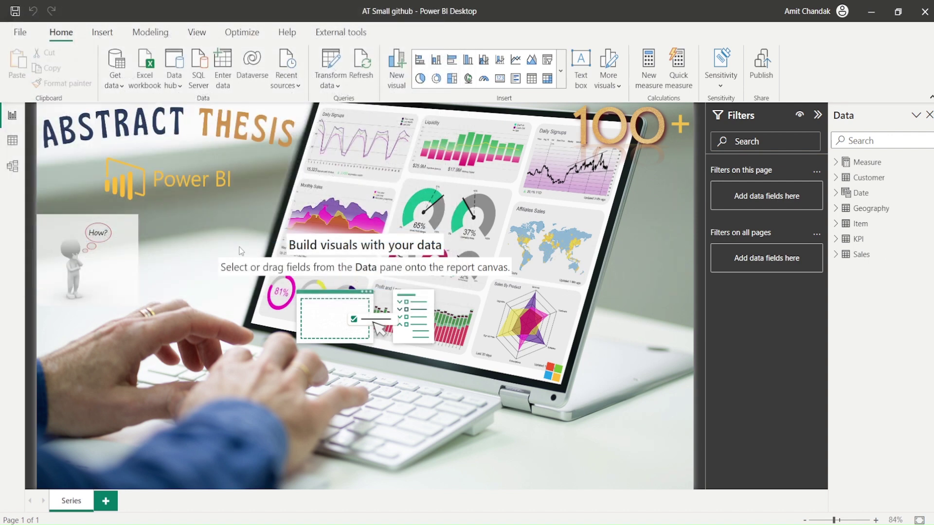
# Examine the model relationships linking Sales to the Geography, Customer, Date and Item tables, and return to the report view.
pyautogui.click(13, 168)
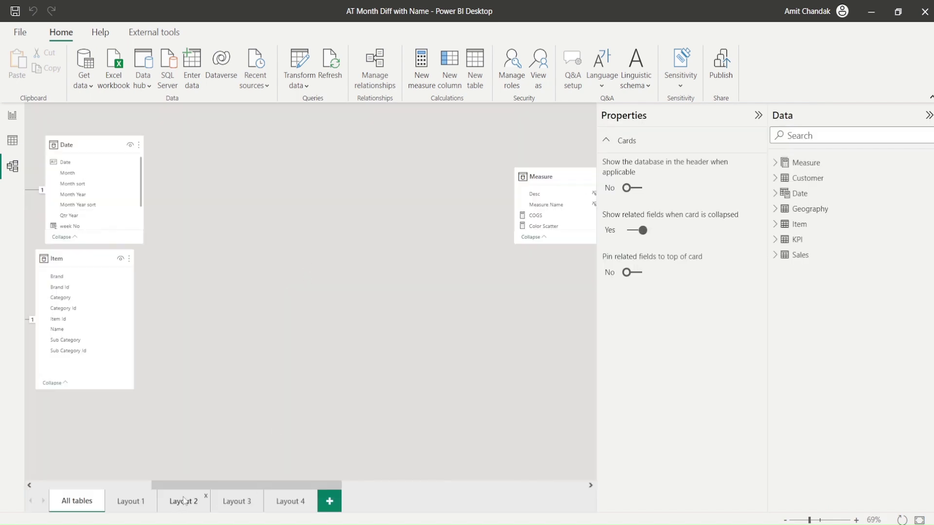
pyautogui.hscroll(-1, 142, 478)
pyautogui.hscroll(-5, 141, 478)
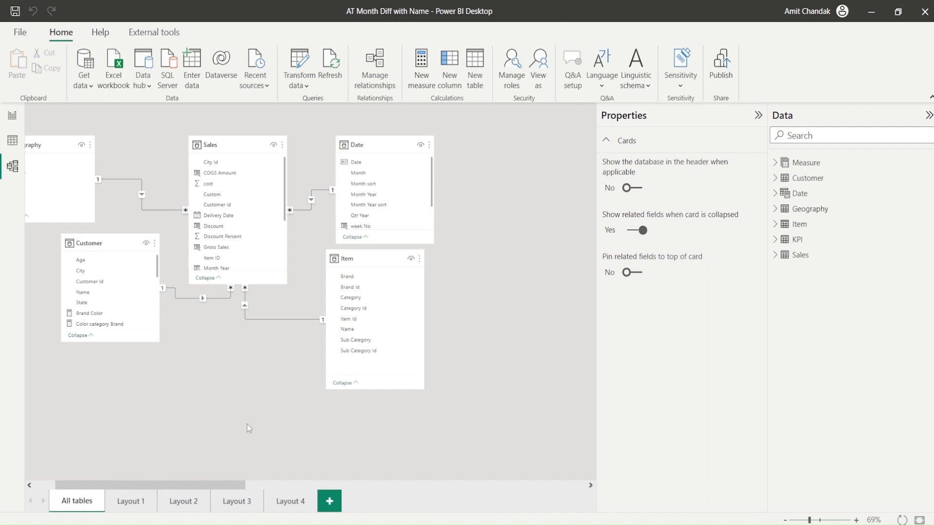
pyautogui.hscroll(-1, 203, 481)
pyautogui.hscroll(-3, 203, 481)
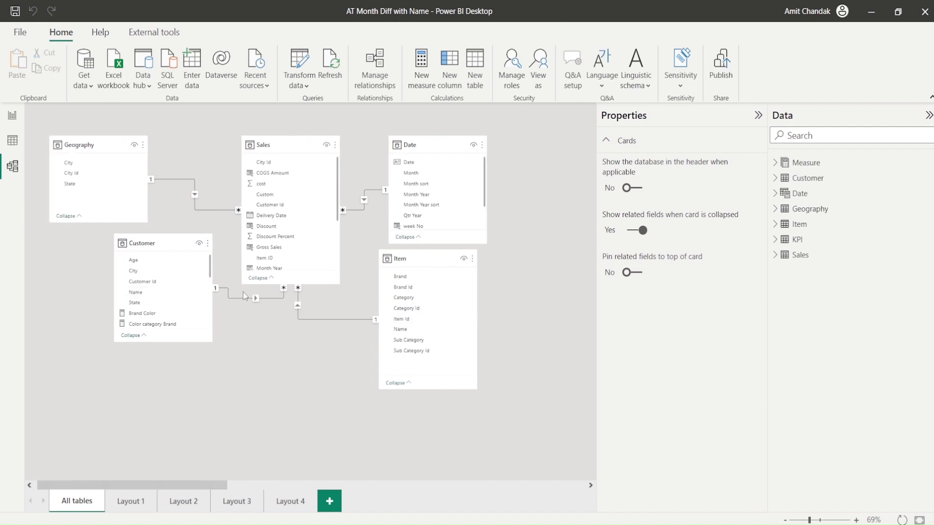
pyautogui.moveTo(247, 300)
pyautogui.moveTo(217, 213)
pyautogui.click(7, 128)
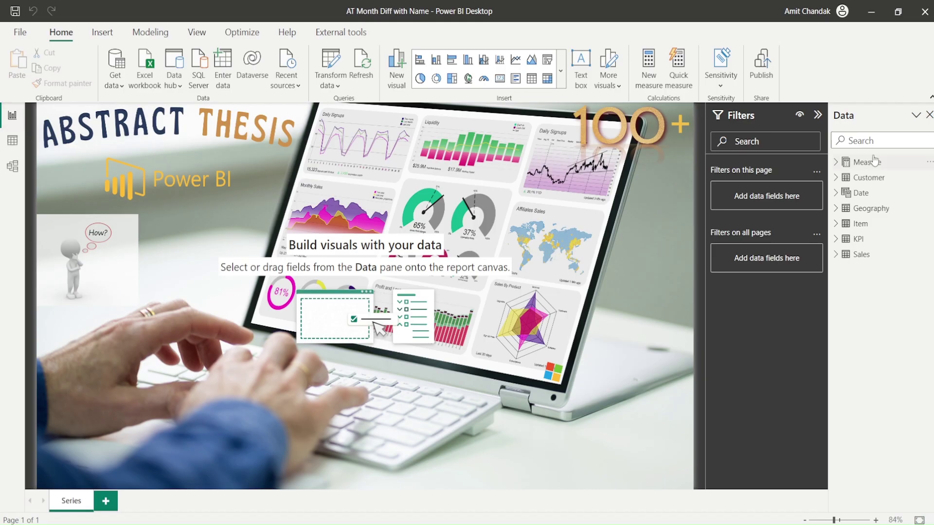
# Search the data fields for mtd and inspect the formula of the Sales MTD measure.
pyautogui.click(861, 141)
pyautogui.write('mtd')
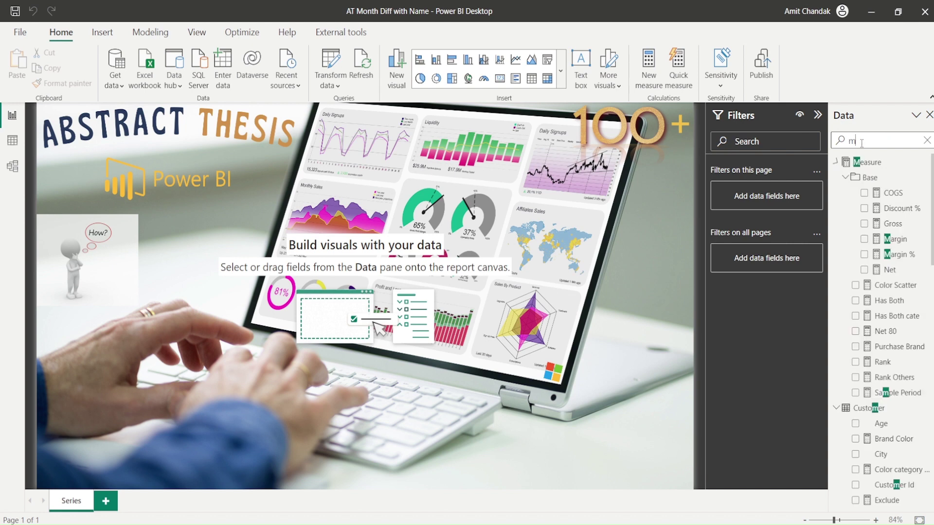
pyautogui.click(897, 194)
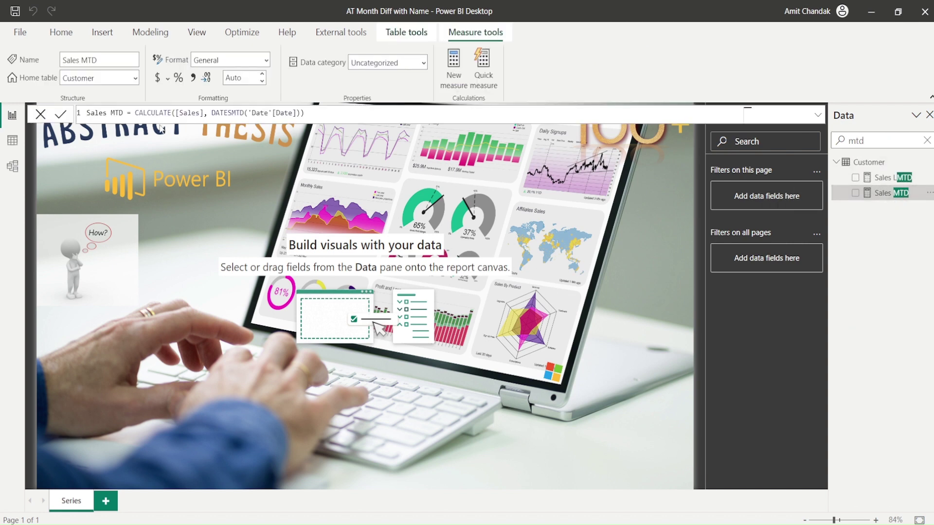
pyautogui.click(135, 111)
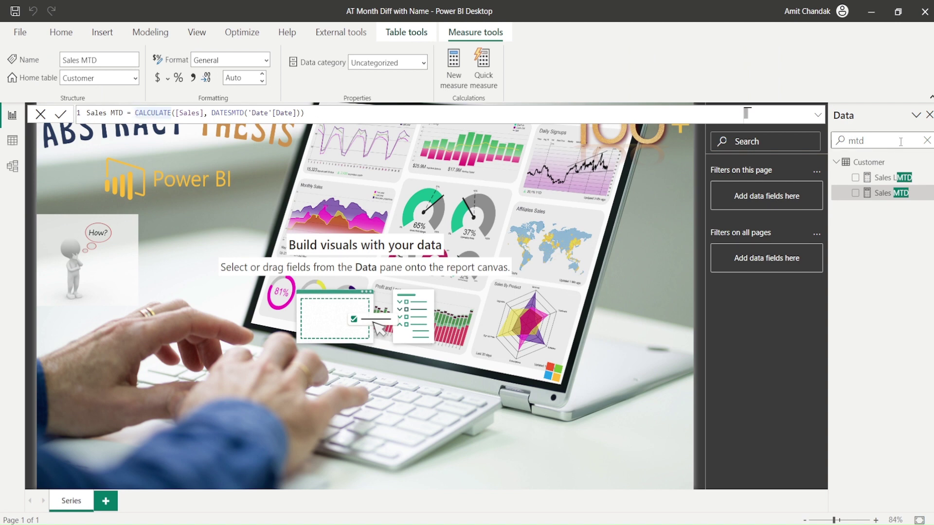
# Clear the field search and inspect the formula of the Net measure in the Measure table's Base folder.
pyautogui.click(927, 140)
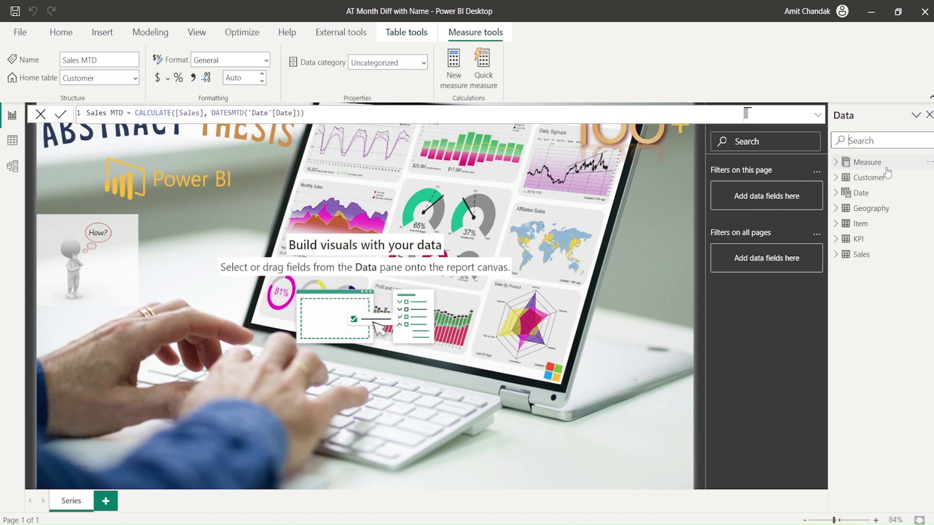
pyautogui.click(834, 163)
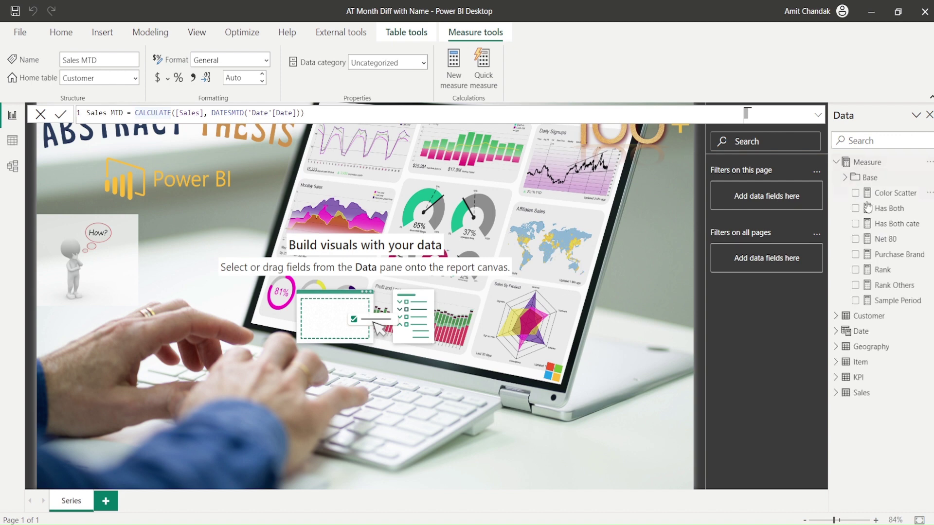
pyautogui.click(852, 179)
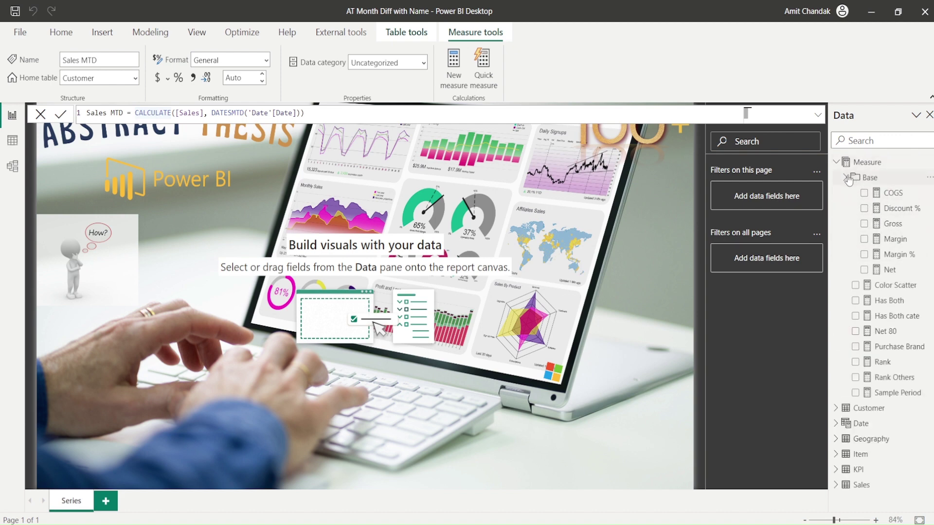
pyautogui.click(885, 272)
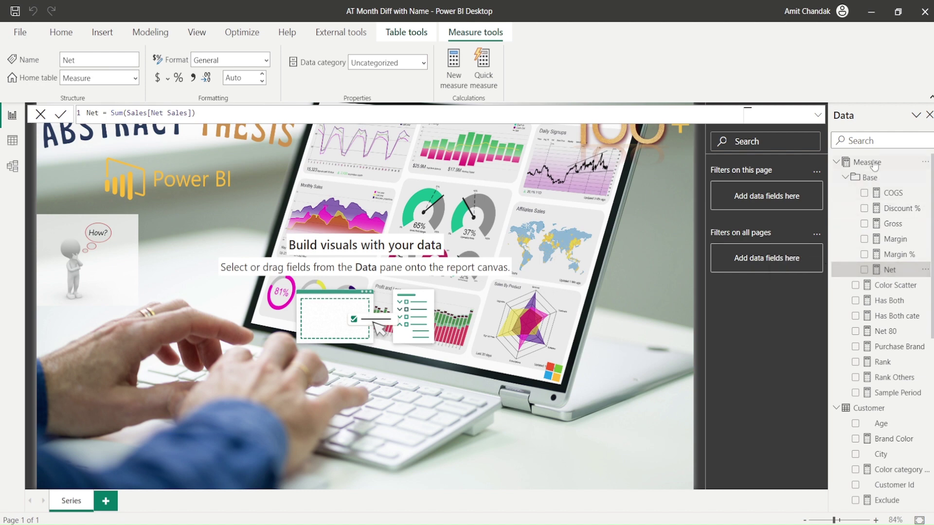
# Search the data fields for sale and inspect the formula of the Customer table's Sales measure.
pyautogui.click(859, 141)
pyautogui.write('sale')
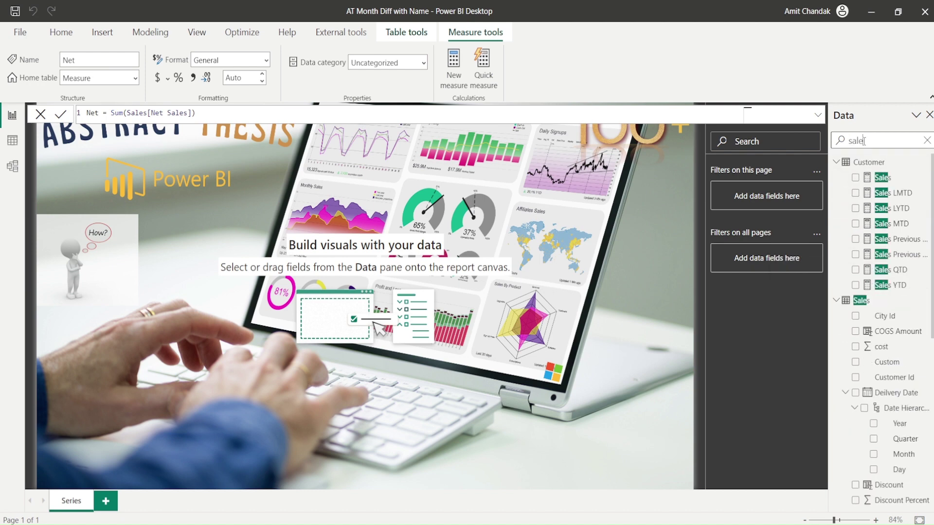
pyautogui.click(881, 179)
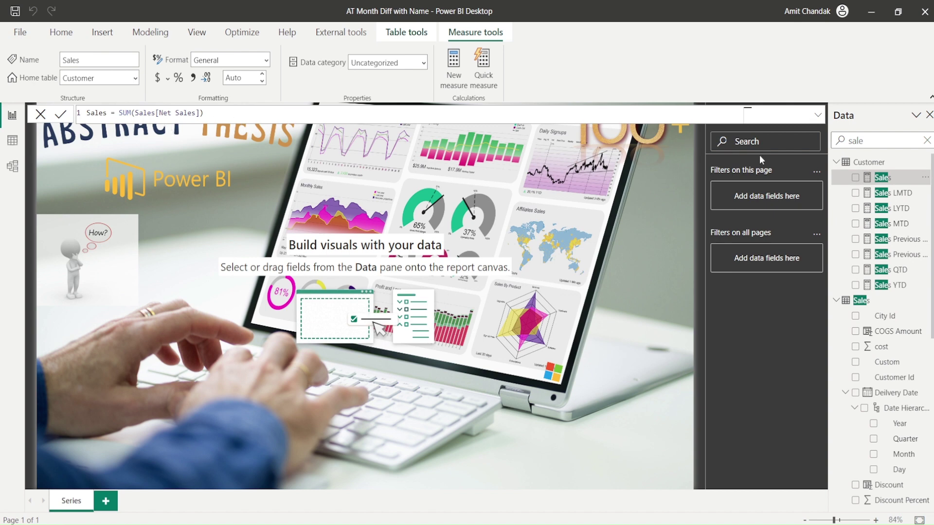
# Find the Sales MTD measure again with an mtd search and highlight its formula from the start through the [Sales] argument.
pyautogui.click(927, 140)
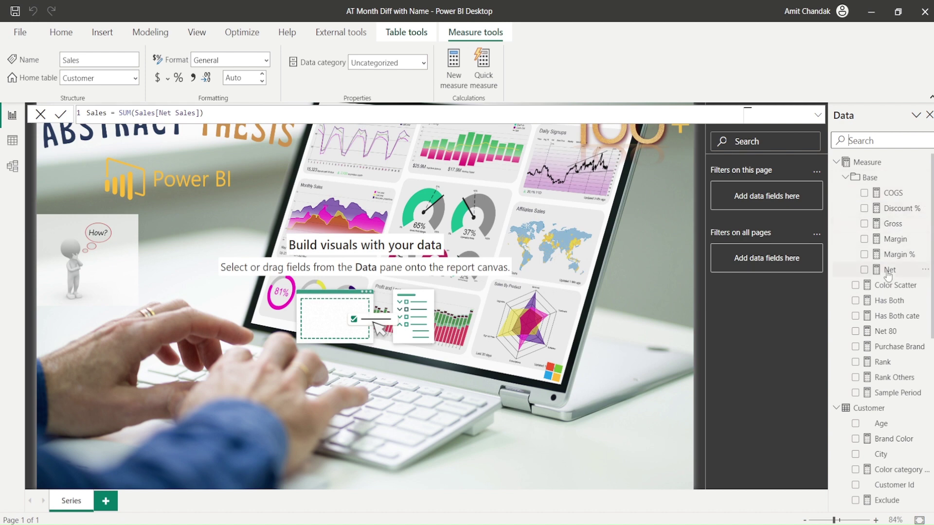
pyautogui.scroll(-5, 888, 279)
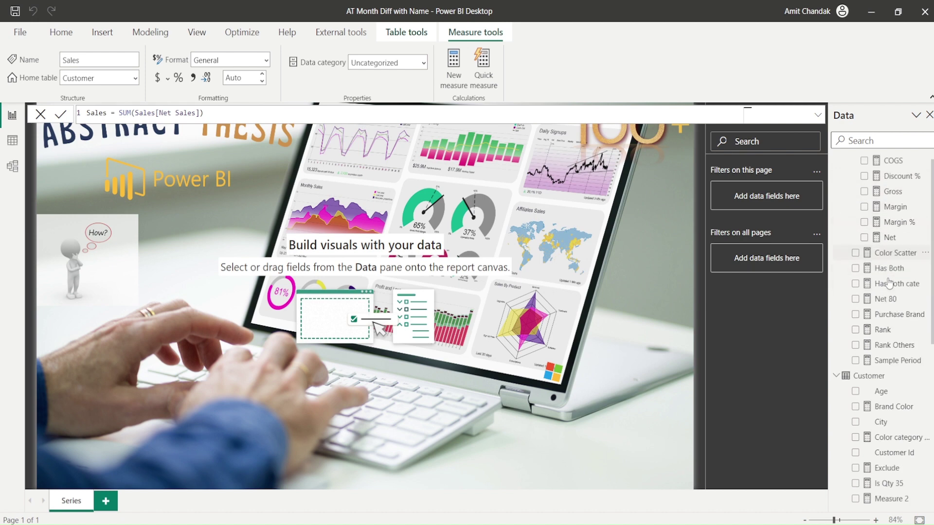
pyautogui.click(863, 141)
pyautogui.write('mtd')
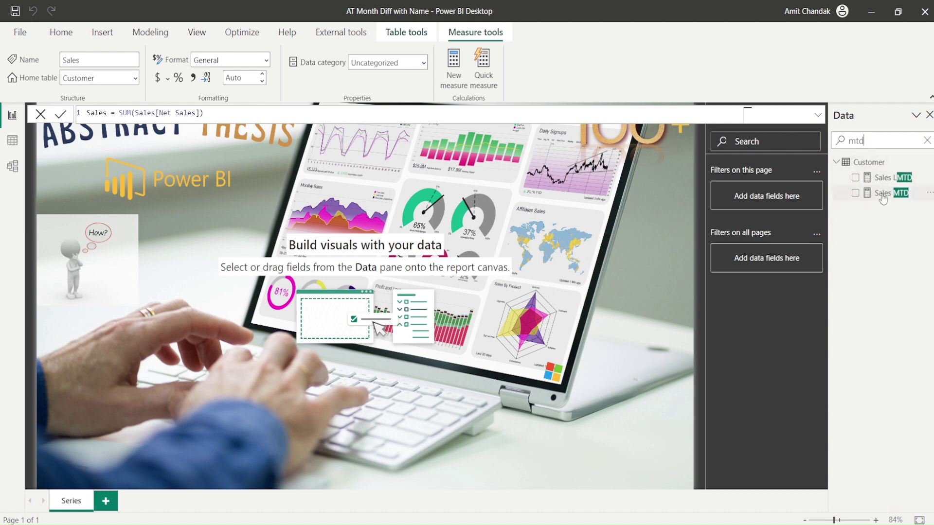
pyautogui.click(883, 194)
pyautogui.click(203, 113)
pyautogui.hotkey('shift', 'Home')
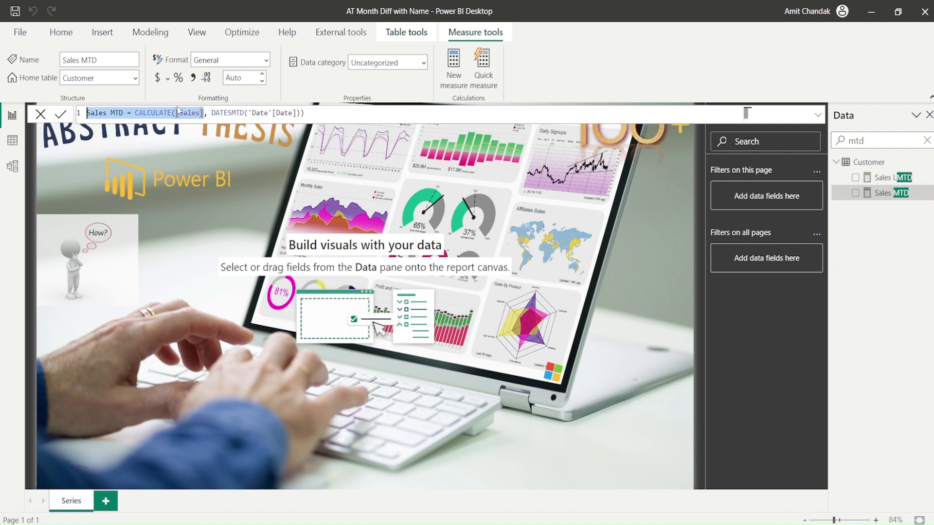
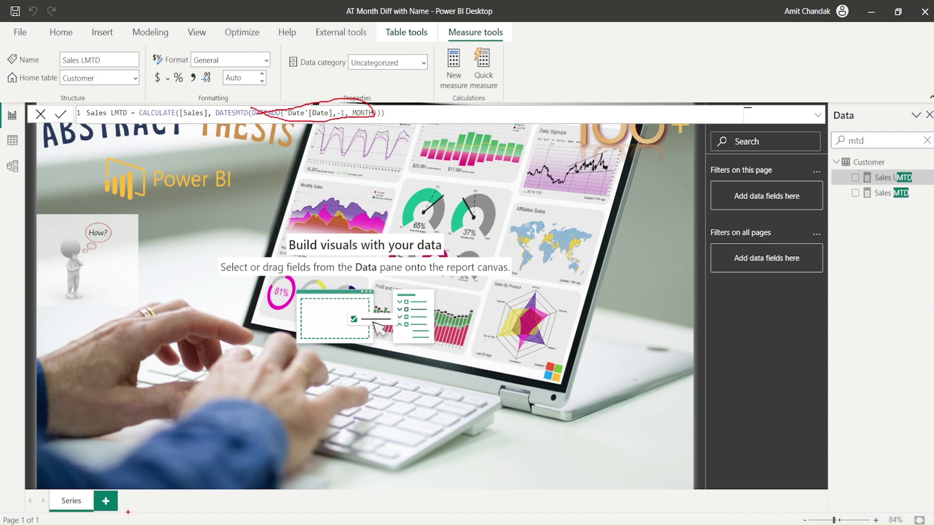
# Add a new report page, place the Item table's Brand field on it as a table visual and enlarge that visual.
pyautogui.click(105, 500)
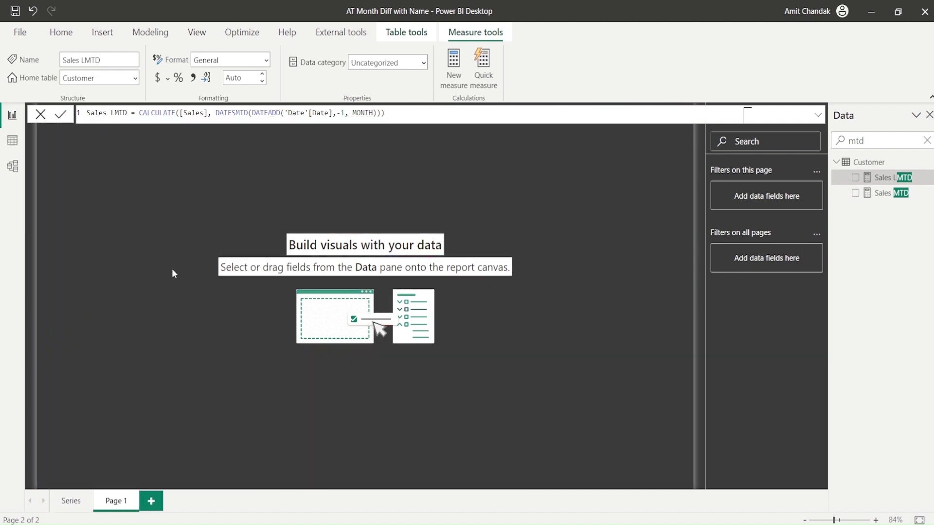
pyautogui.click(324, 265)
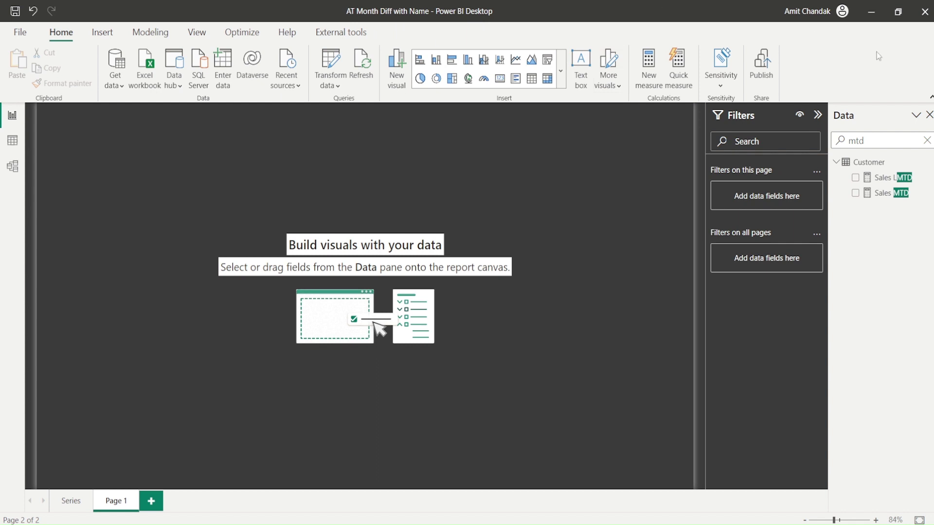
pyautogui.click(926, 140)
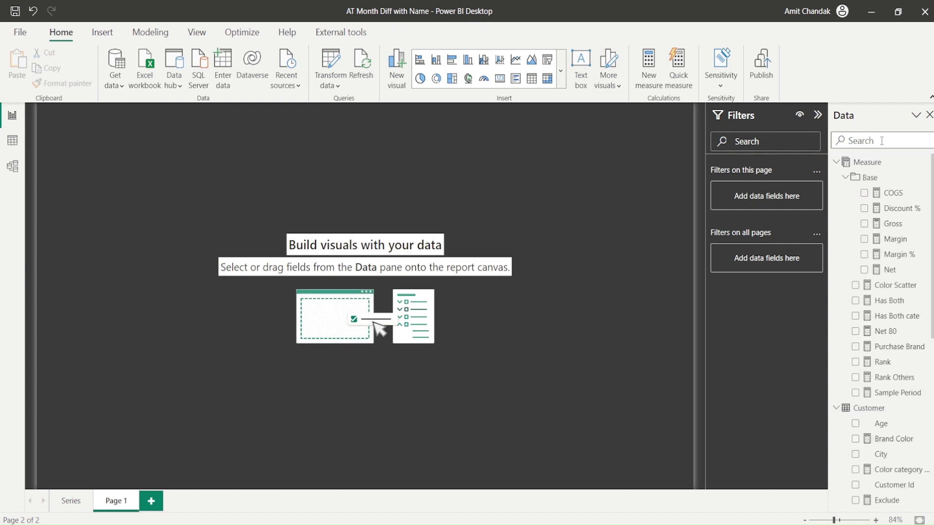
pyautogui.write('ite')
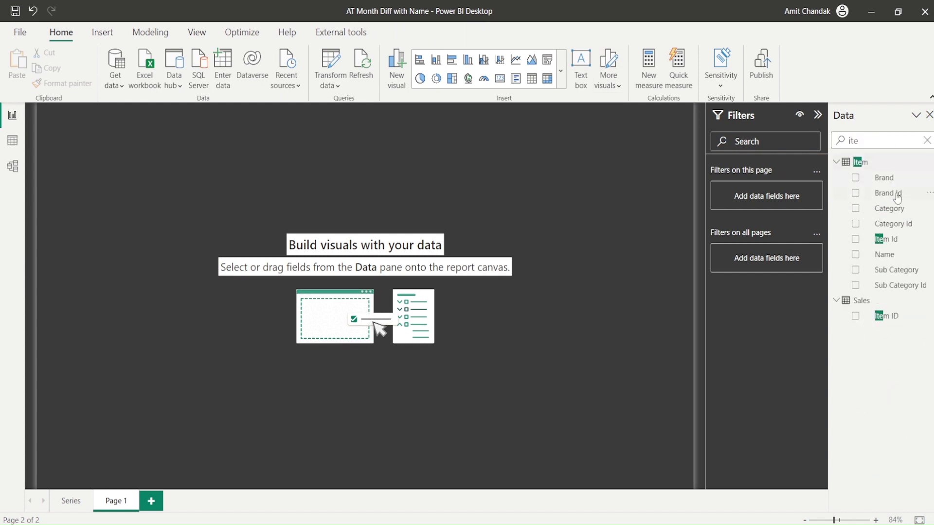
pyautogui.moveTo(884, 177); pyautogui.dragTo(200, 233)
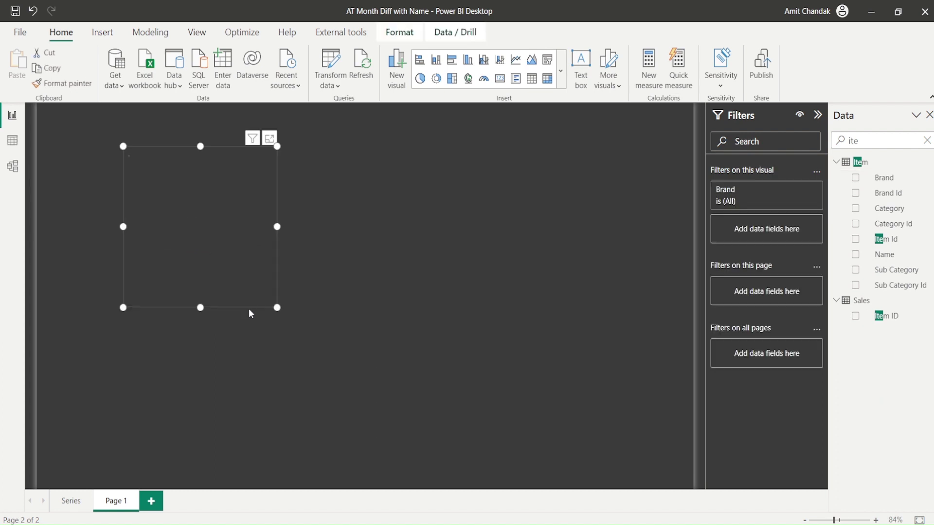
pyautogui.moveTo(278, 307); pyautogui.dragTo(365, 421)
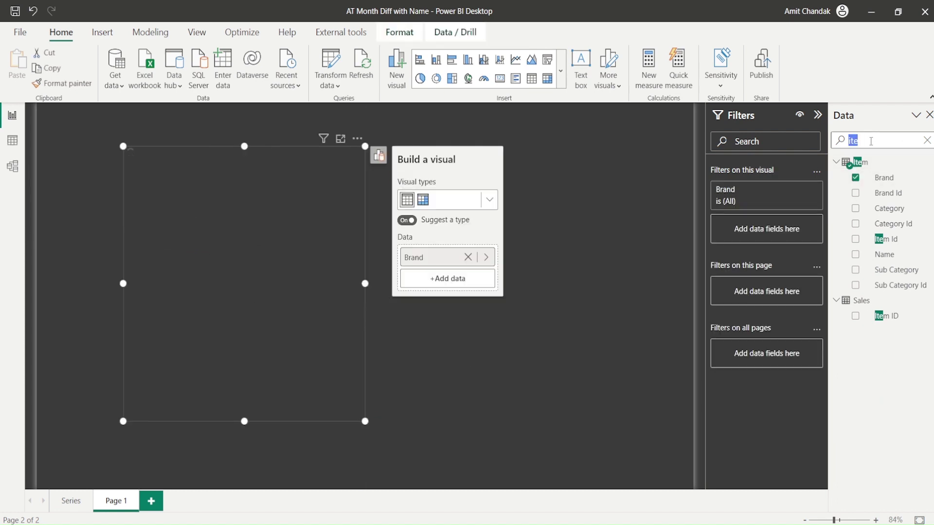
# Search the data fields for mtd and add the Sales MTD and Sales LMTD measures to the Brand visual.
pyautogui.press('BackSpace')
pyautogui.press('BackSpace')
pyautogui.press('BackSpace')
pyautogui.write('mtd')
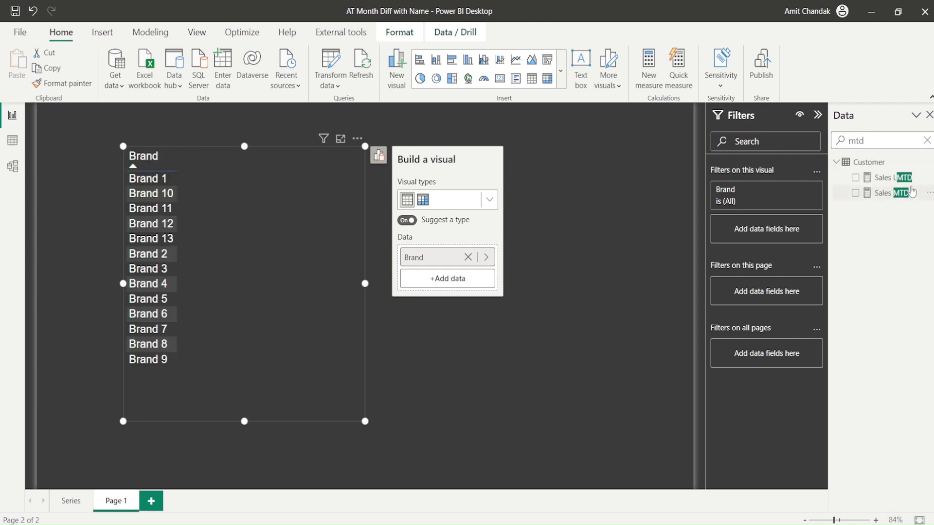
pyautogui.moveTo(912, 192); pyautogui.dragTo(308, 291)
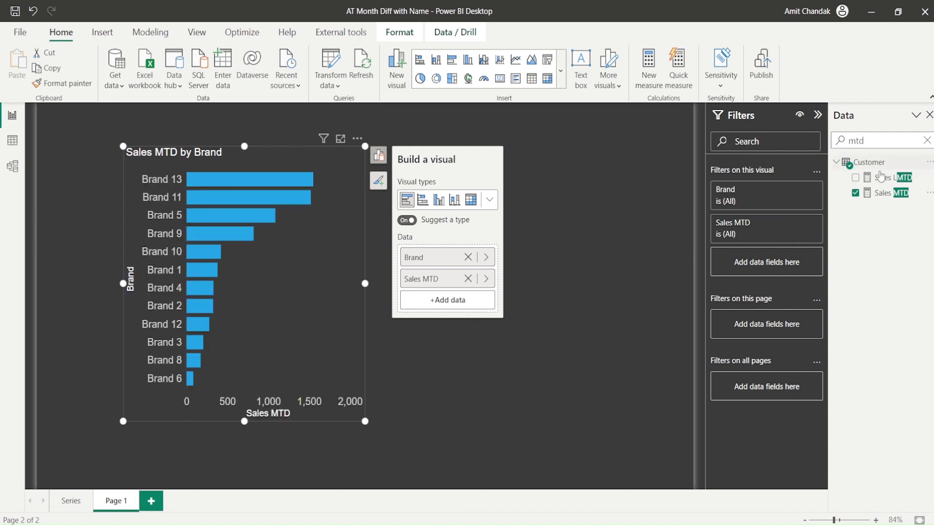
pyautogui.moveTo(891, 178); pyautogui.dragTo(294, 267)
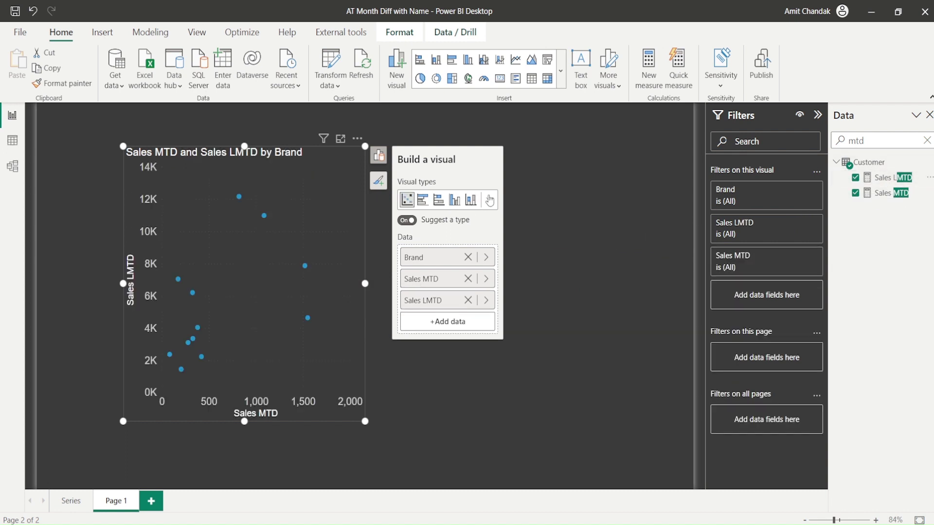
# Convert the Brand chart to a table visual and enlarge it.
pyautogui.click(490, 199)
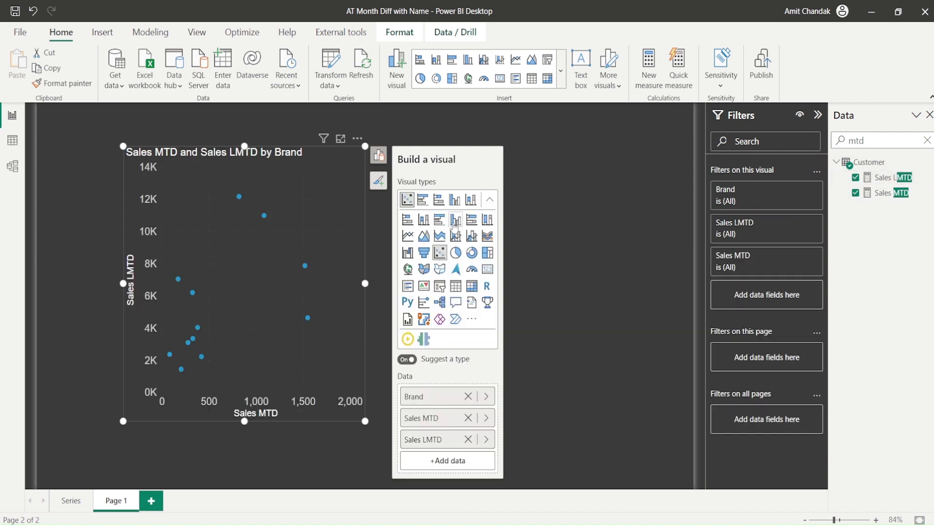
pyautogui.click(460, 289)
pyautogui.moveTo(366, 422); pyautogui.dragTo(427, 451)
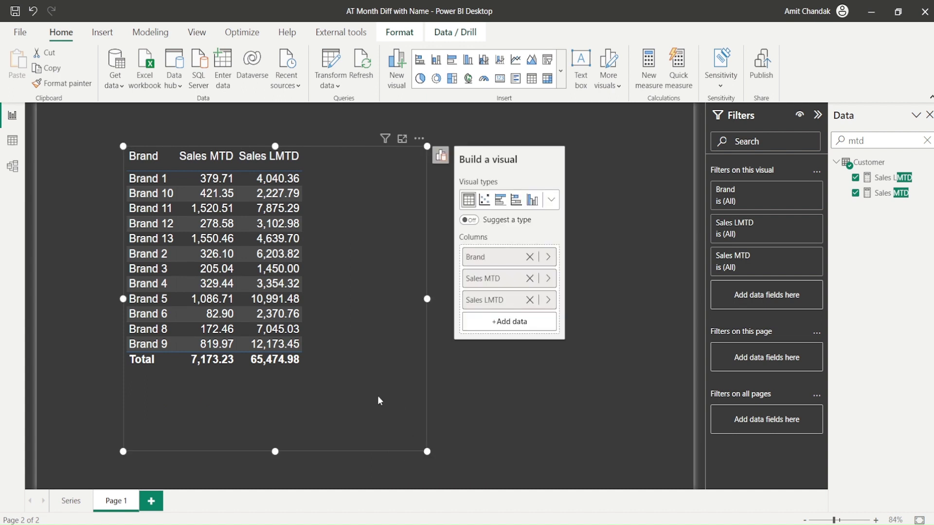
# Convert the table to a matrix with the Date table's Month Year field on columns, and widen it.
pyautogui.click(550, 206)
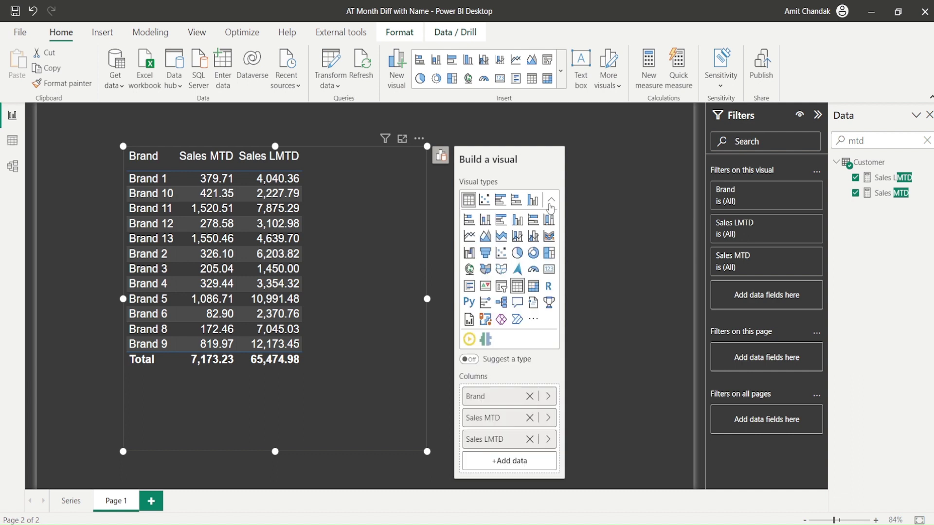
pyautogui.click(534, 288)
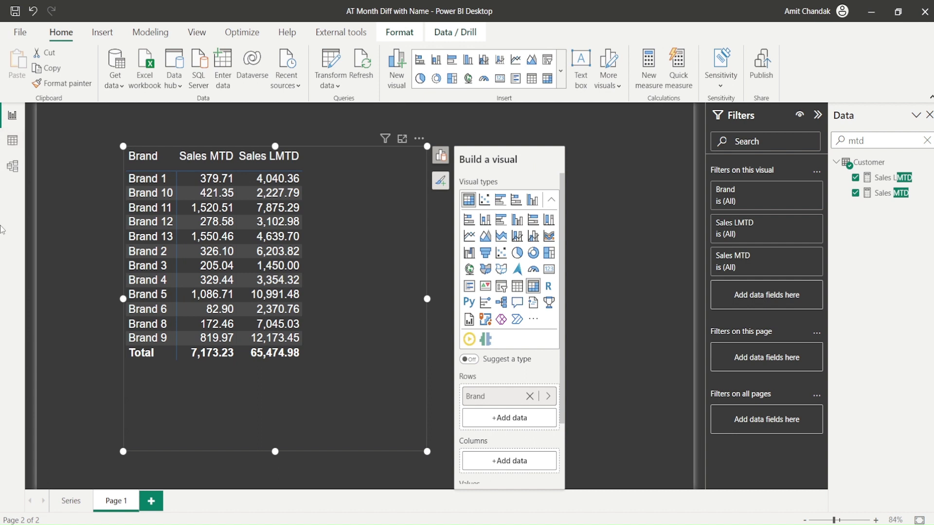
pyautogui.click(927, 141)
pyautogui.scroll(-3, 897, 278)
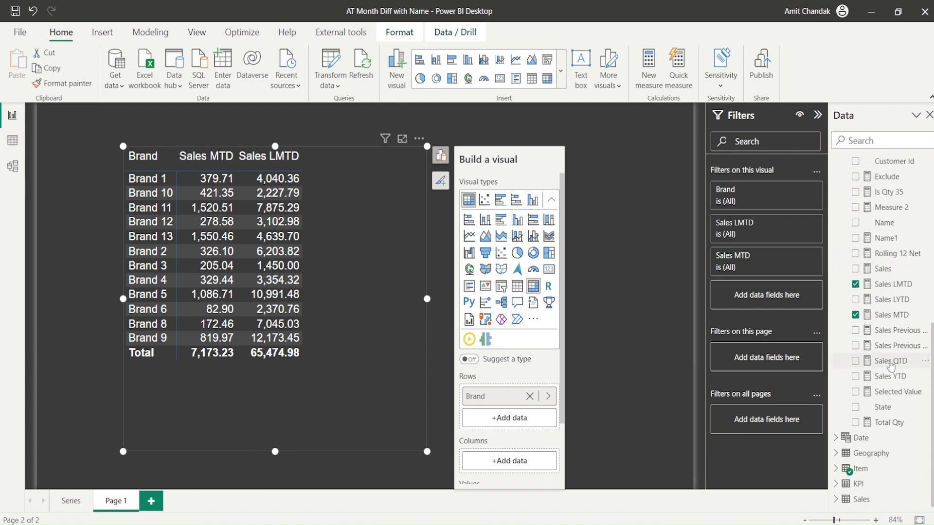
pyautogui.click(847, 438)
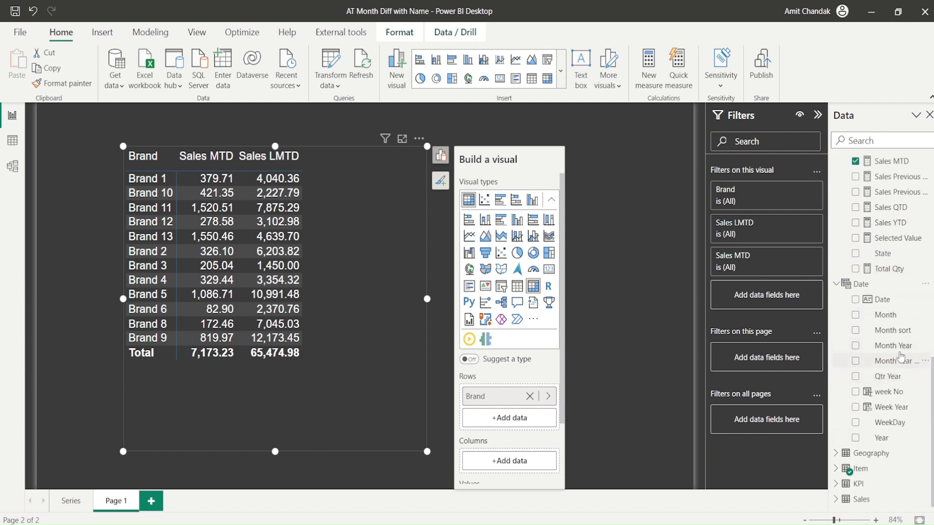
pyautogui.moveTo(894, 347); pyautogui.dragTo(524, 464)
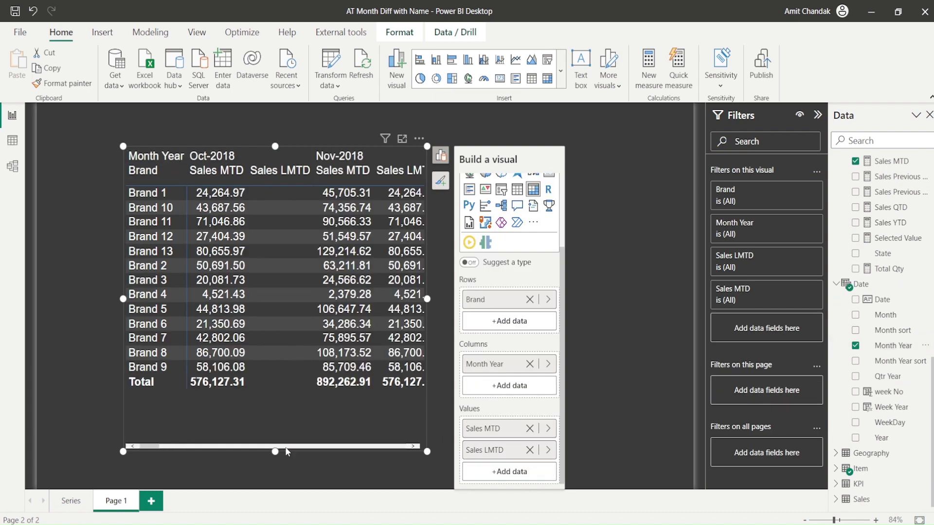
pyautogui.hscroll(5, 328, 447)
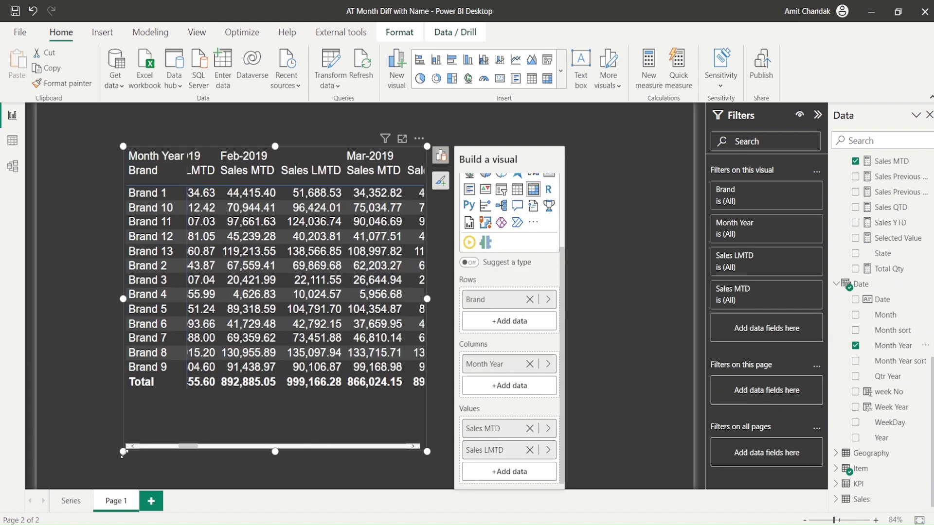
pyautogui.moveTo(123, 453); pyautogui.dragTo(52, 478)
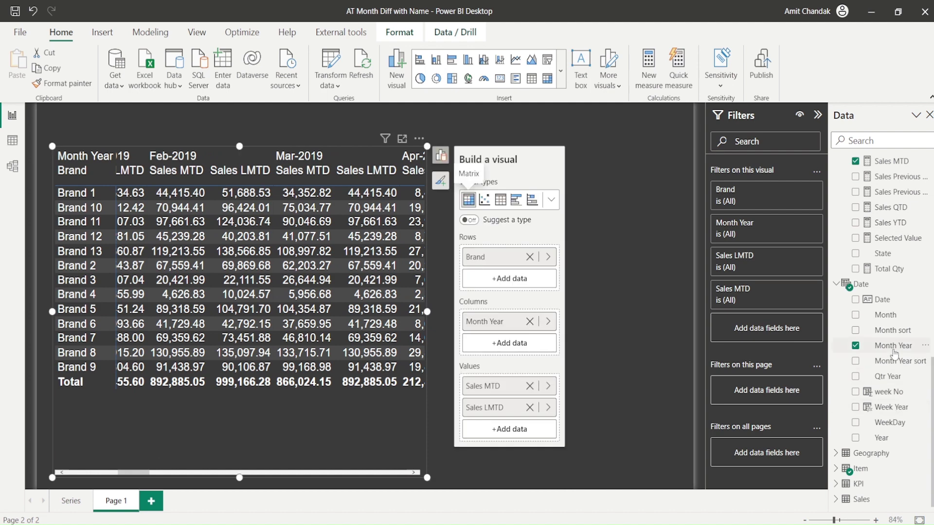
# Add a Month Year slicer beside the matrix and select Jan-2019 in it.
pyautogui.moveTo(894, 352); pyautogui.dragTo(634, 261)
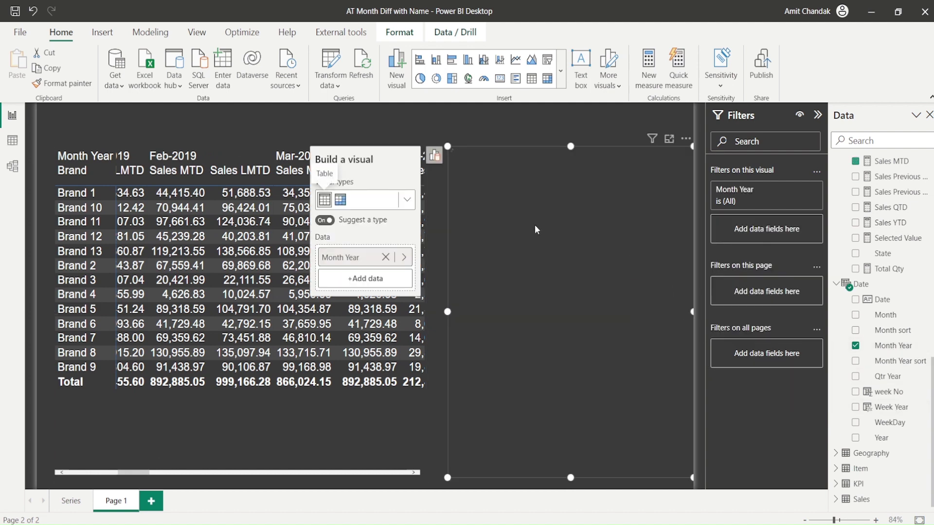
pyautogui.click(405, 200)
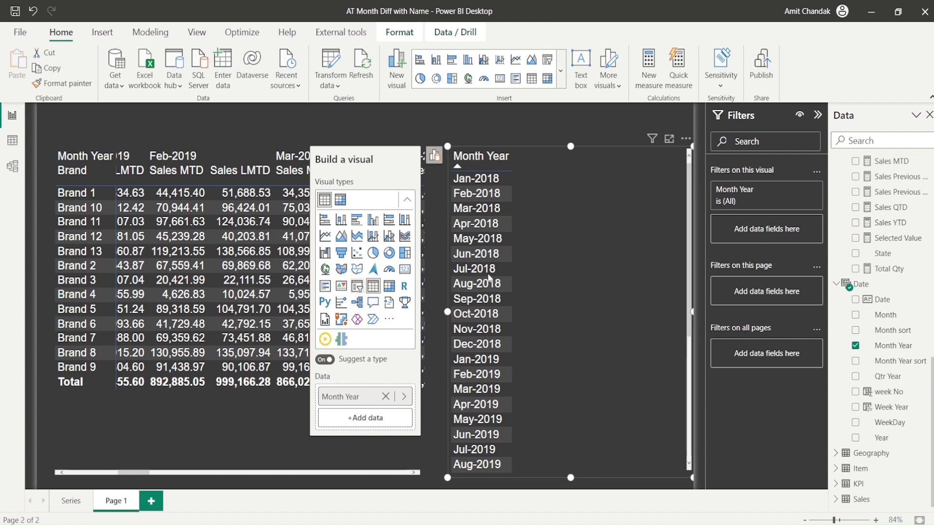
pyautogui.click(459, 366)
pyautogui.click(539, 129)
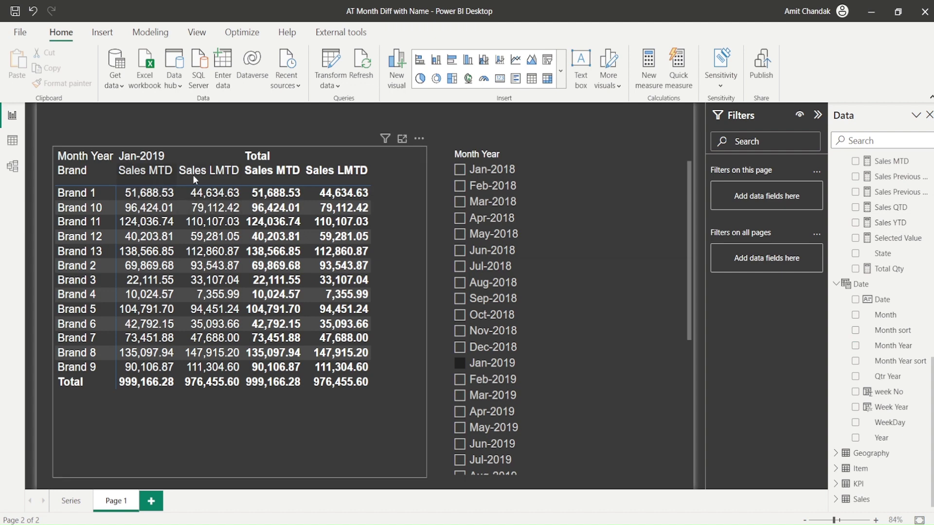
# Start a new measure named MOM with [Sales MTD] as the first term of its formula.
pyautogui.scroll(10, 916, 199)
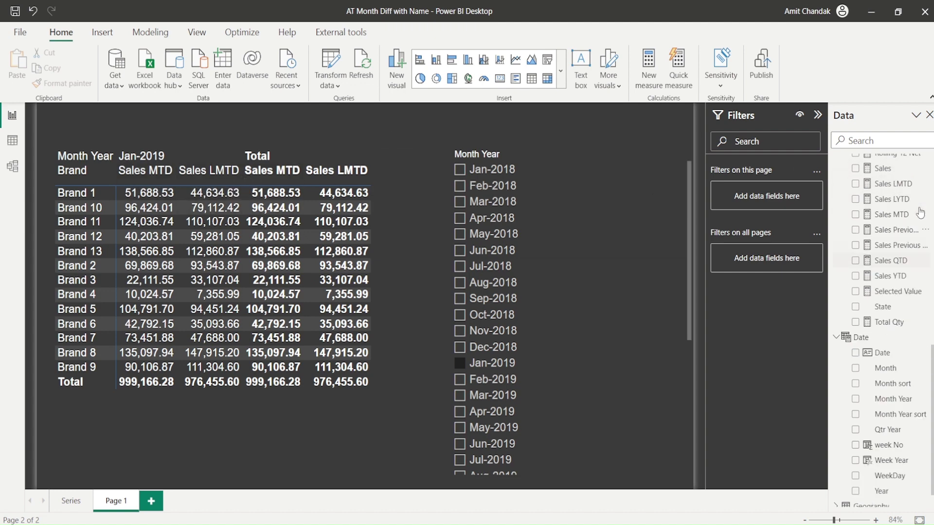
pyautogui.scroll(2, 916, 199)
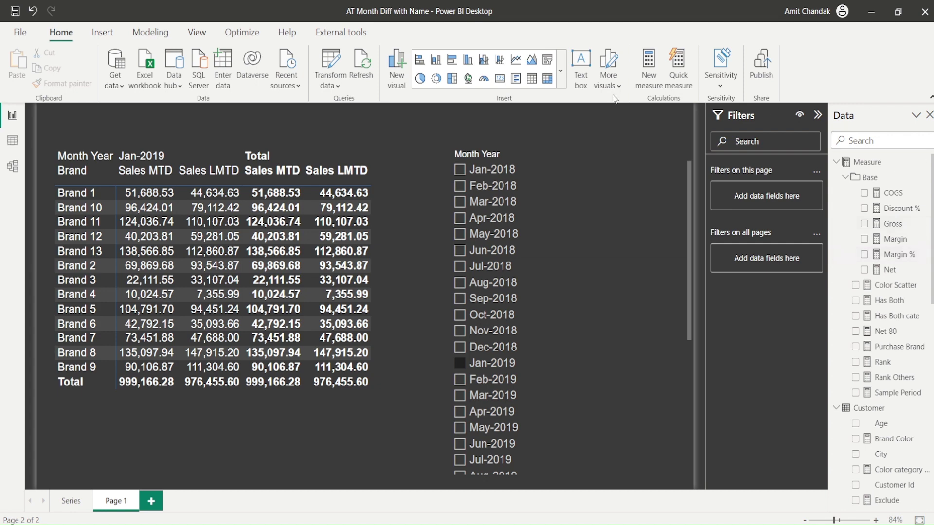
pyautogui.click(643, 68)
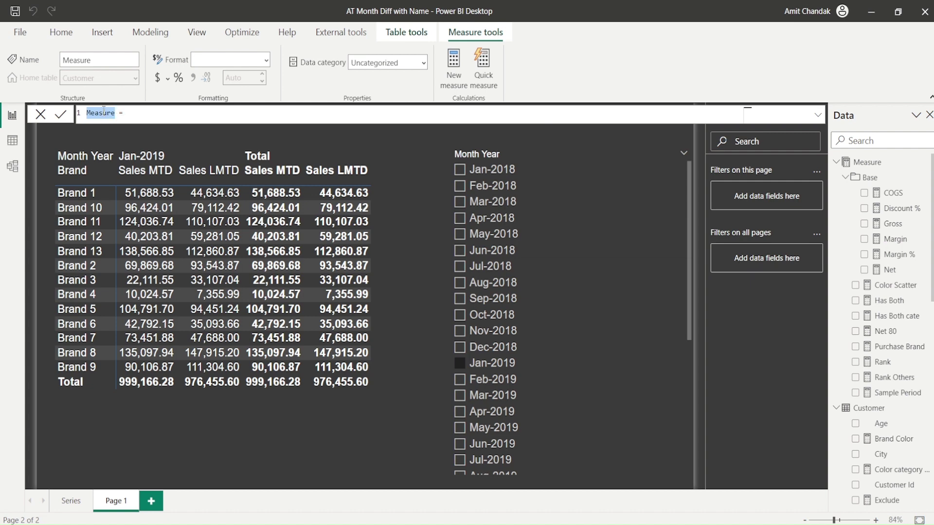
pyautogui.write('MOM = [lm')
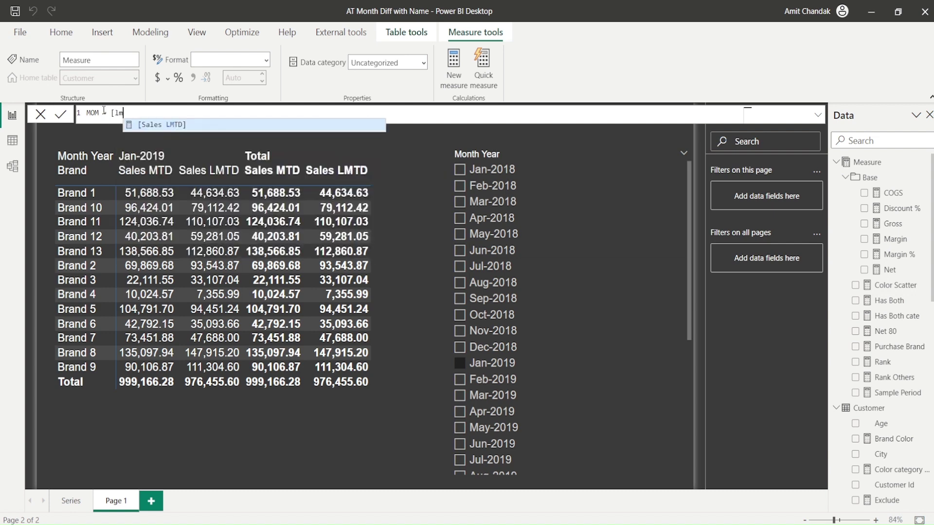
pyautogui.write("'")
pyautogui.press('BackSpace')
pyautogui.press('BackSpace')
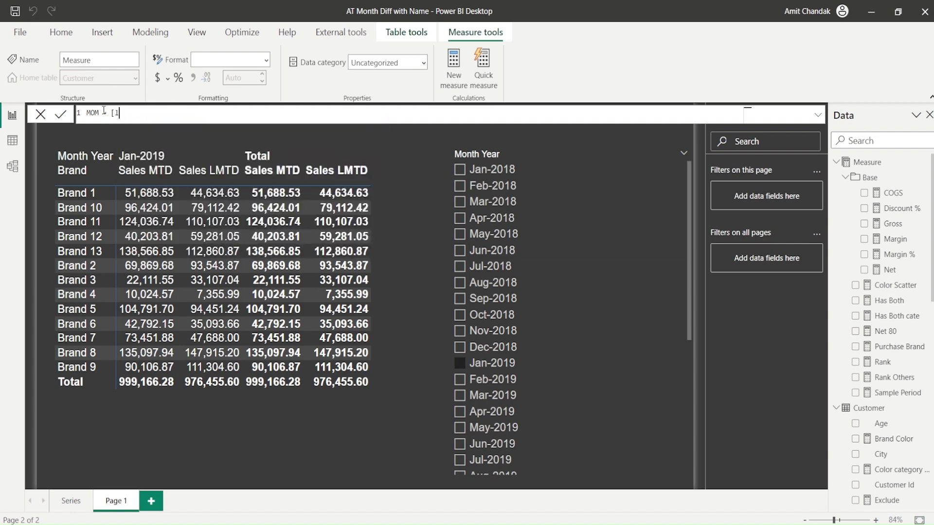
pyautogui.write('mt')
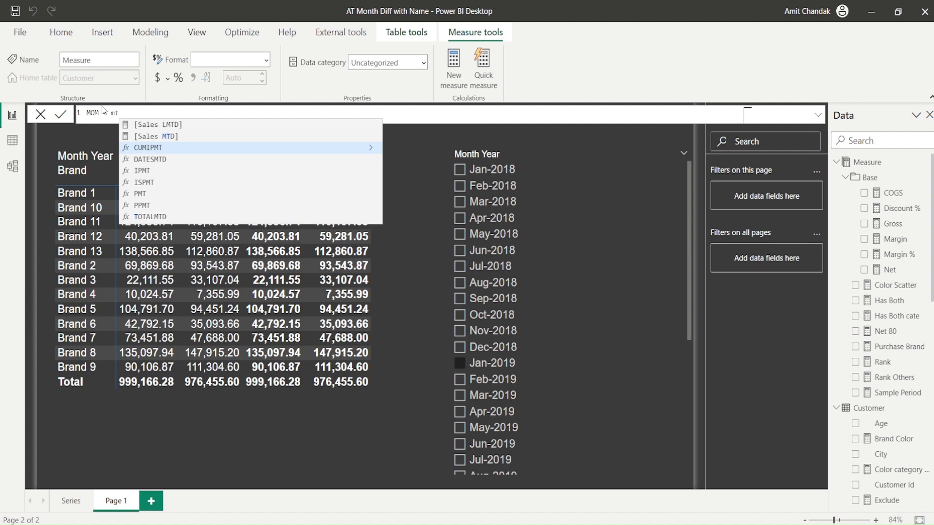
pyautogui.press('Escape')
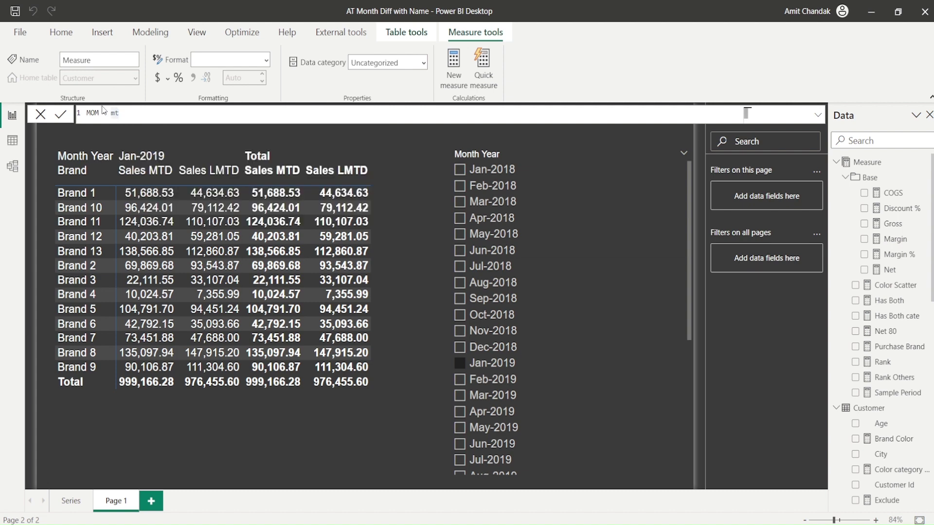
pyautogui.hotkey('ctrl', 'space')
pyautogui.click(167, 138)
# Complete the MOM formula by subtracting [Sales LMTD] and commit the measure.
pyautogui.write('-[')
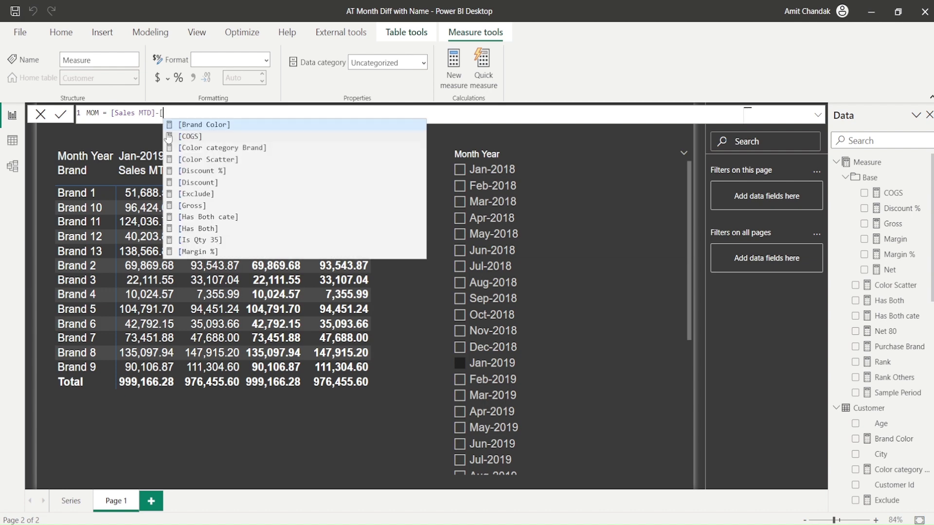
pyautogui.write('l')
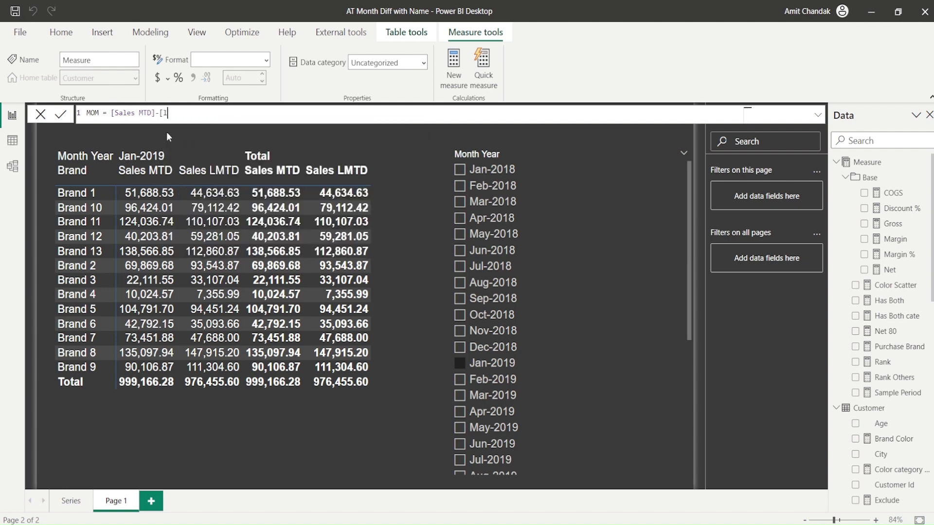
pyautogui.press('BackSpace')
pyautogui.press('BackSpace')
pyautogui.write('lm')
pyautogui.click(199, 125)
pyautogui.press('Return')
# Replace Sales LMTD with the MOM measure in the matrix values.
pyautogui.click(370, 333)
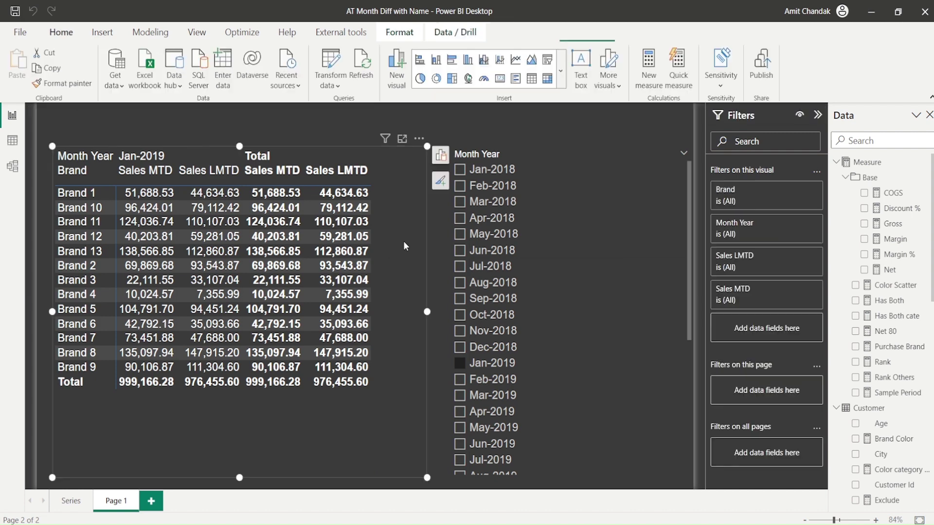
pyautogui.click(441, 156)
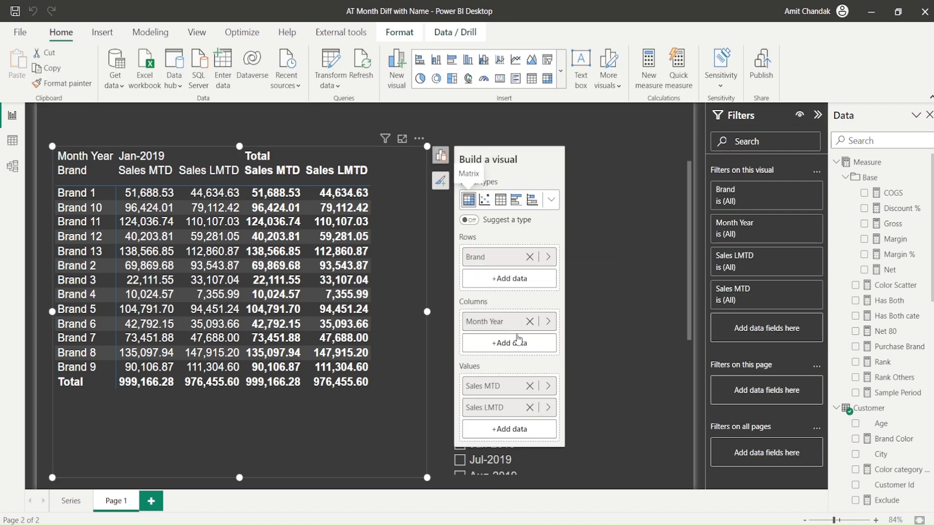
pyautogui.click(548, 408)
pyautogui.scroll(3, 614, 282)
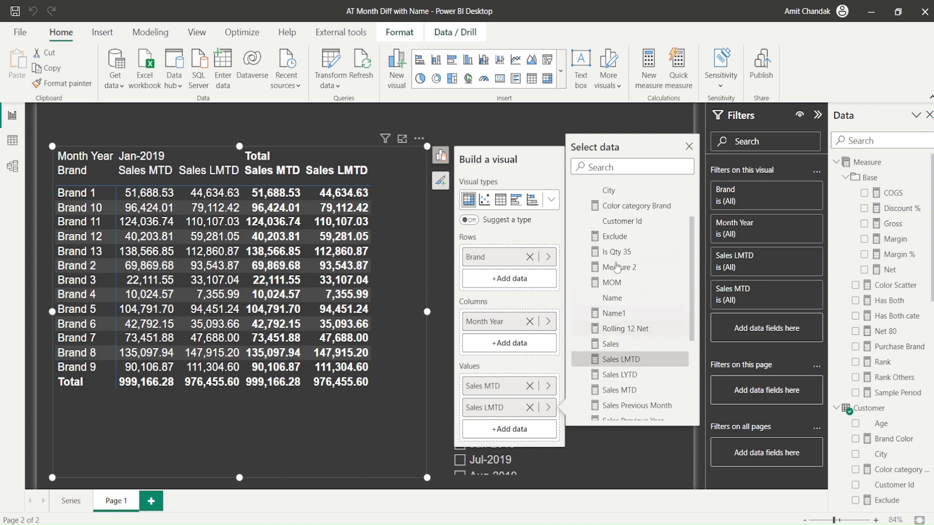
pyautogui.scroll(-5, 618, 307)
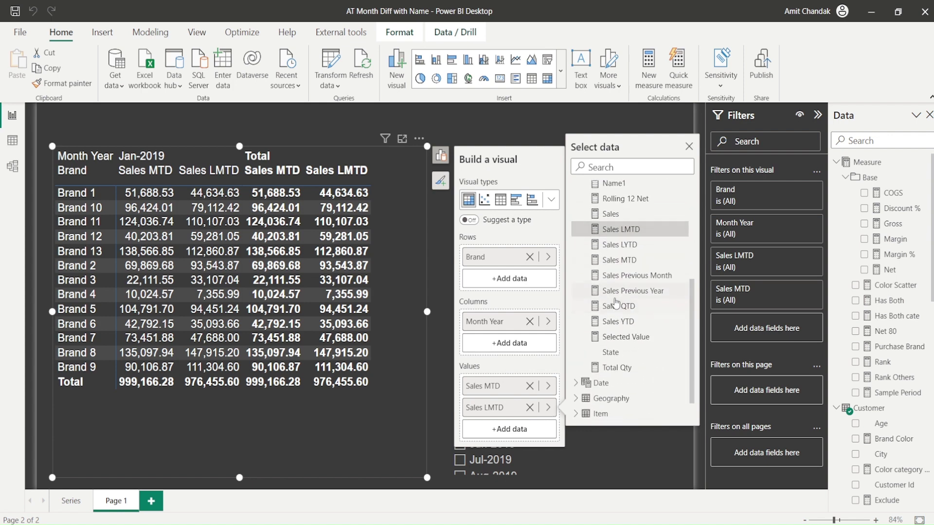
pyautogui.scroll(6, 617, 272)
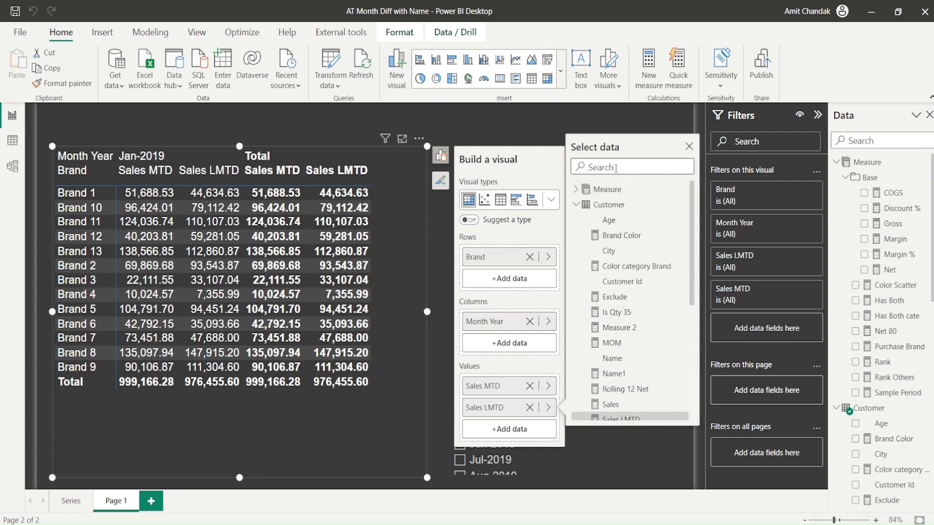
pyautogui.write('mo')
pyautogui.click(625, 203)
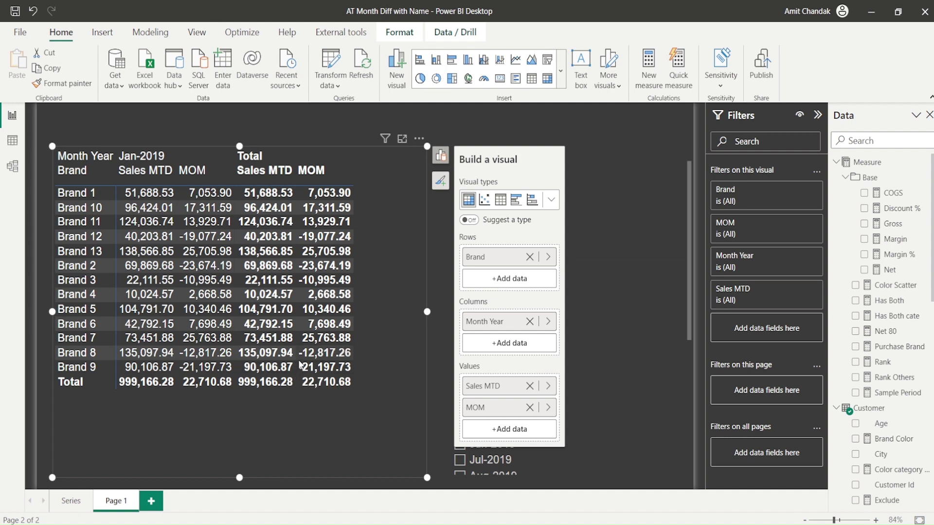
pyautogui.click(573, 124)
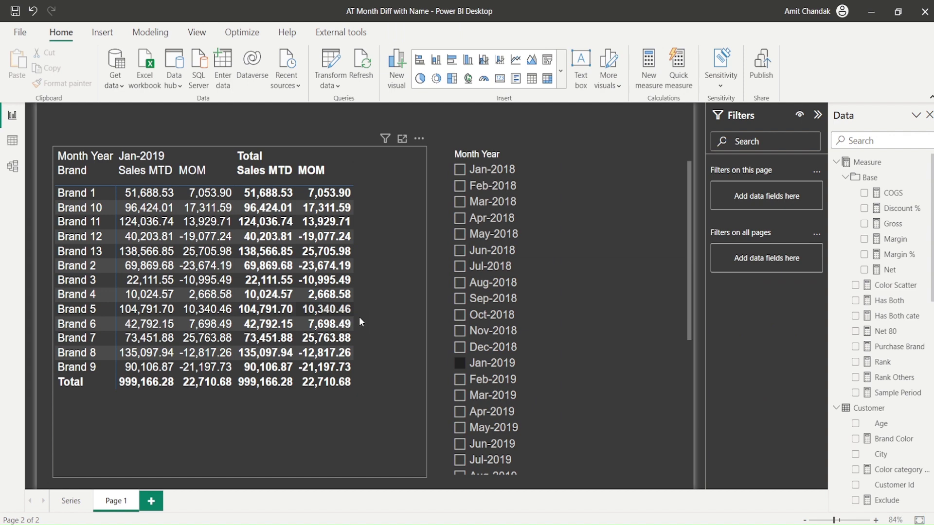
# Collapse the Measure and Customer tables, open the Date table's formula and select it in full.
pyautogui.click(836, 162)
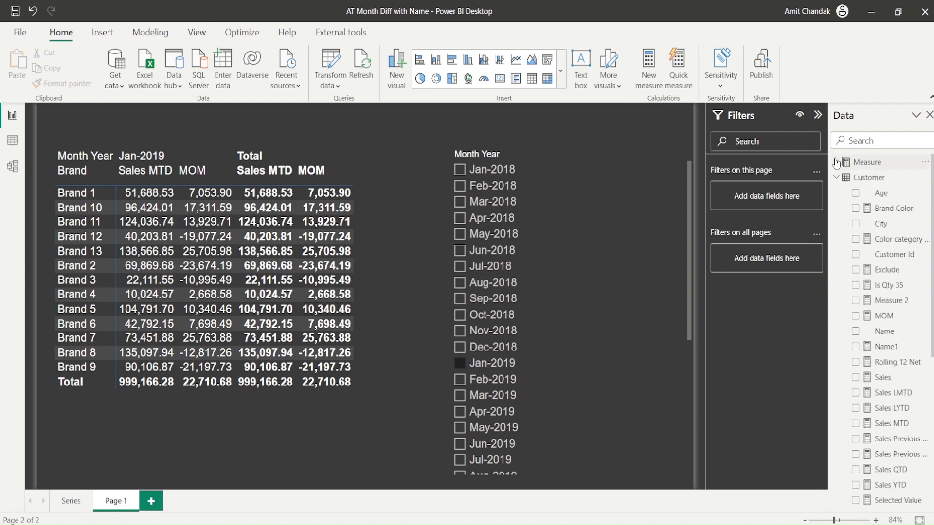
pyautogui.click(837, 178)
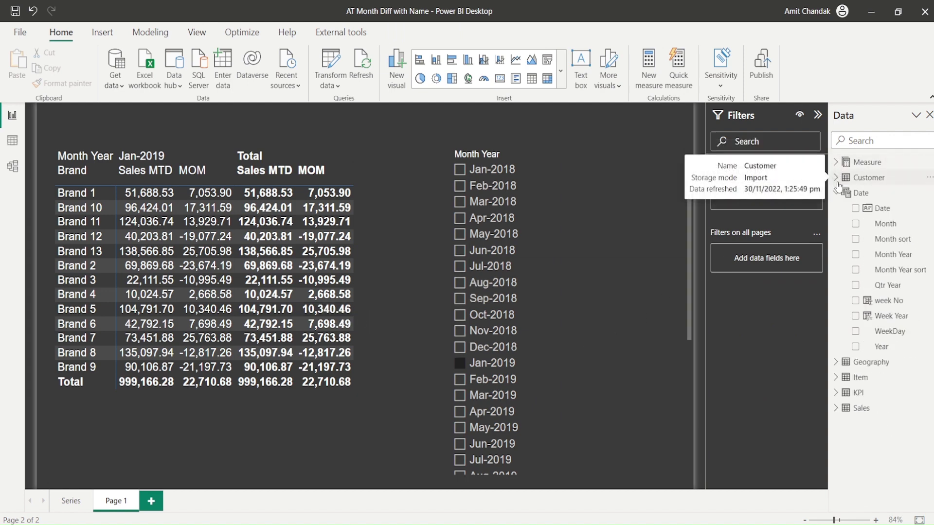
pyautogui.click(858, 194)
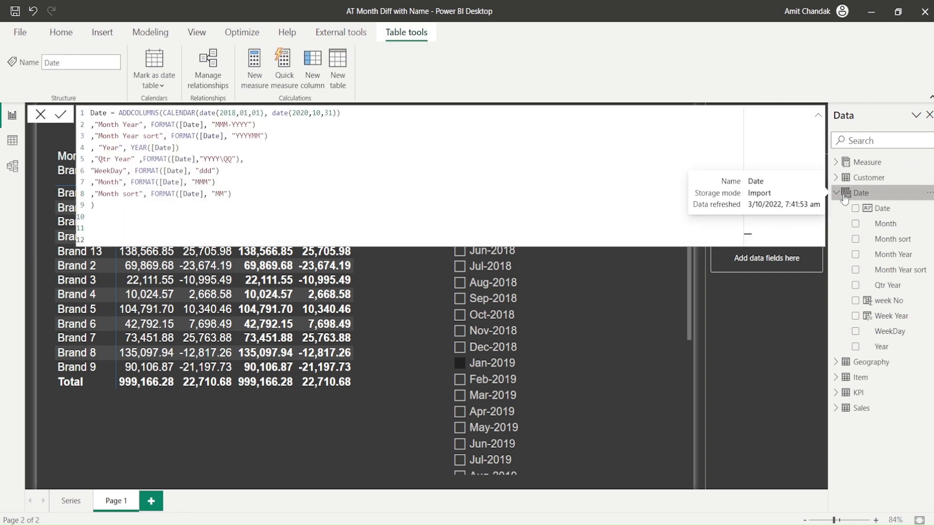
pyautogui.moveTo(105, 207); pyautogui.dragTo(79, 120)
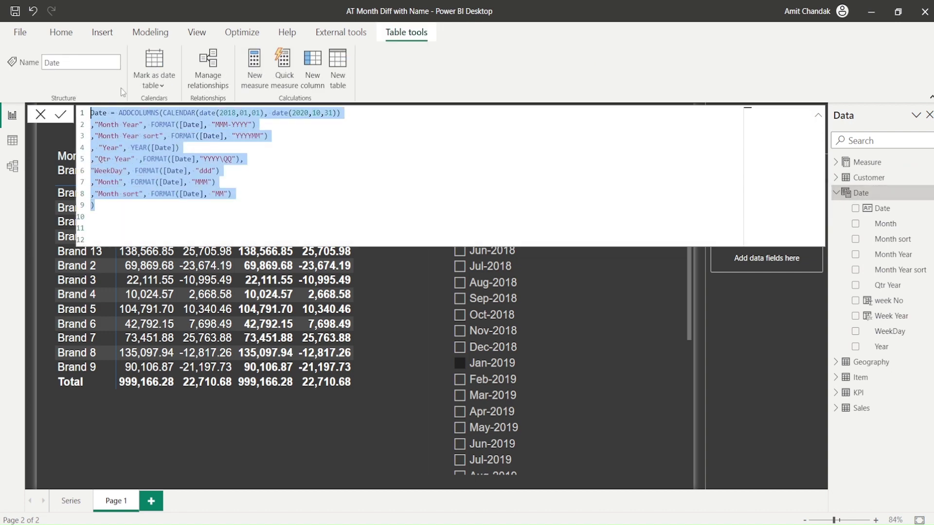
# Copy the complete formula of the Date table.
pyautogui.click(410, 83)
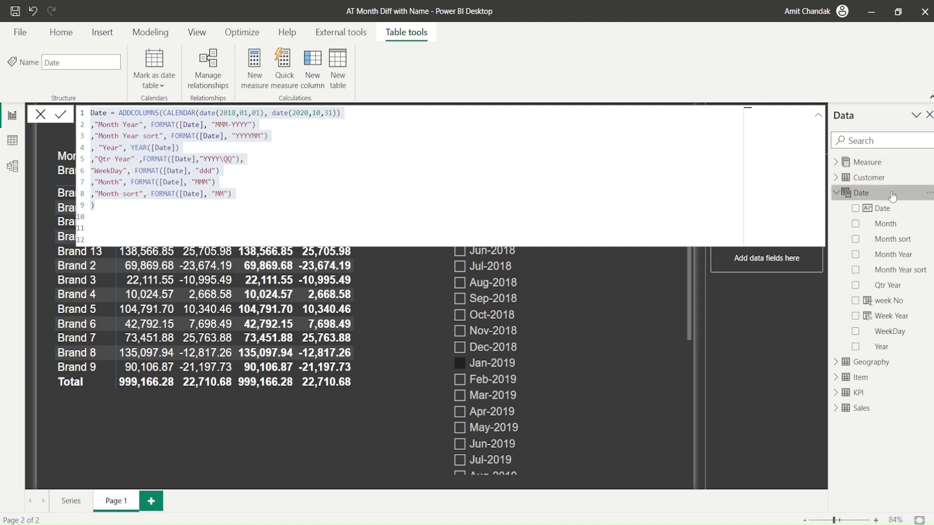
pyautogui.moveTo(892, 197)
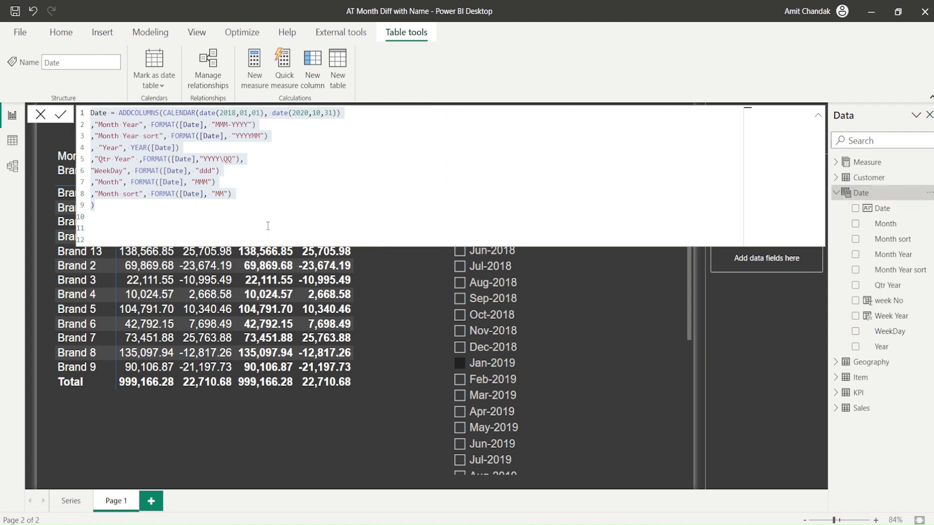
pyautogui.moveTo(100, 216); pyautogui.dragTo(83, 107)
pyautogui.hotkey('ctrl', 'c')
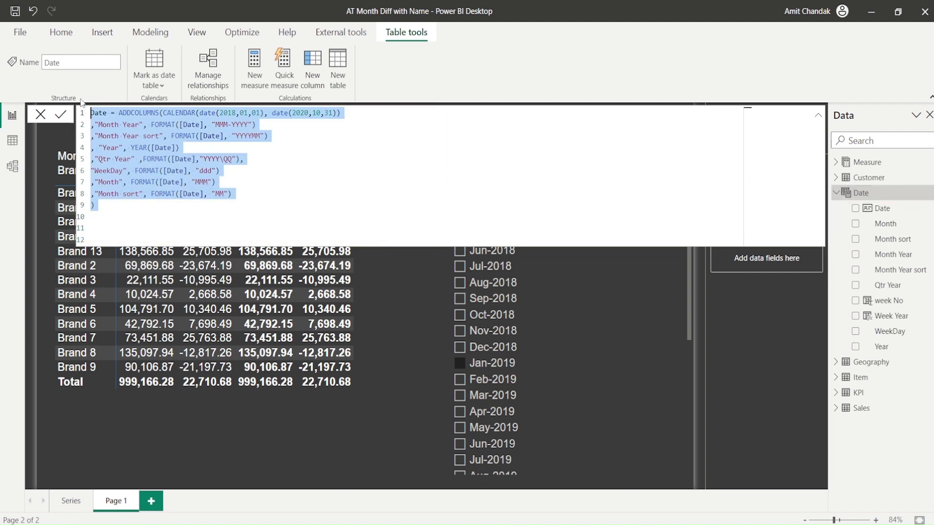
pyautogui.click(400, 73)
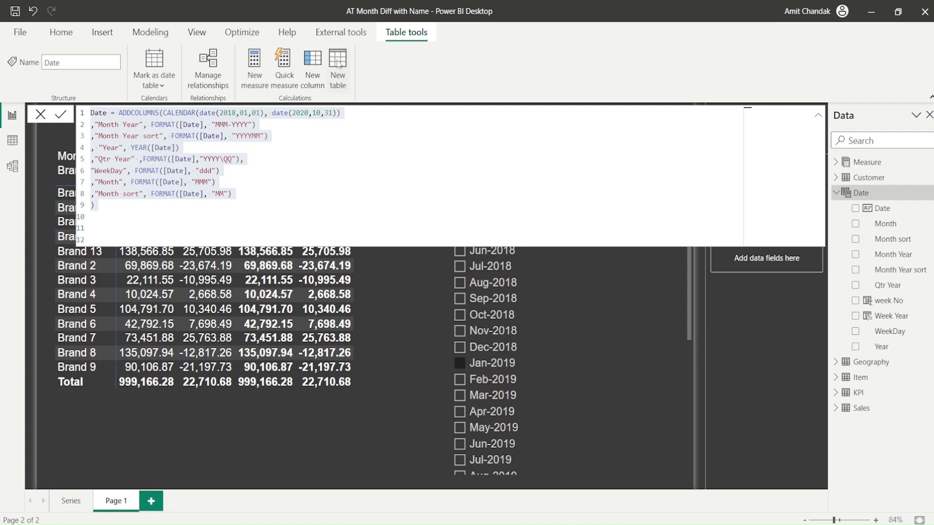
# Create a calculated table named Date 2 from the copied Date table formula and commit it.
pyautogui.click(338, 68)
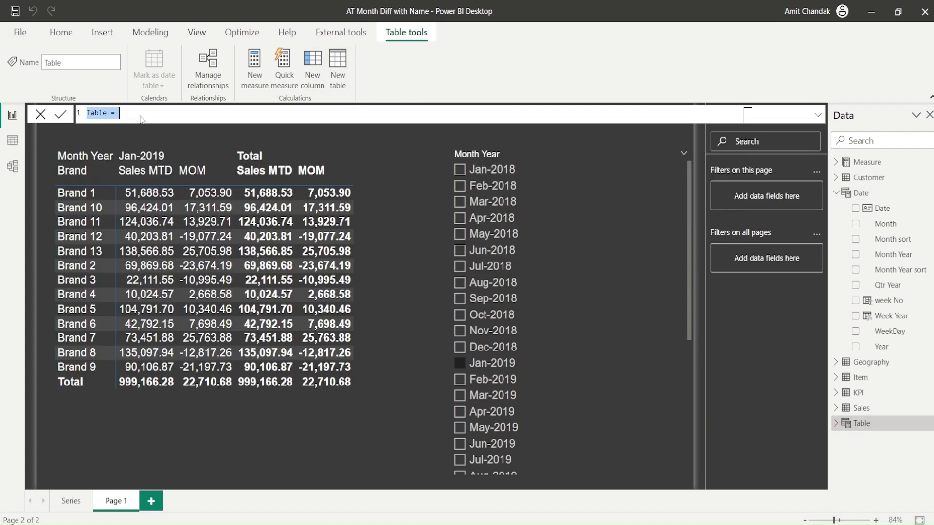
pyautogui.hotkey('ctrl', 'v')
pyautogui.click(108, 113)
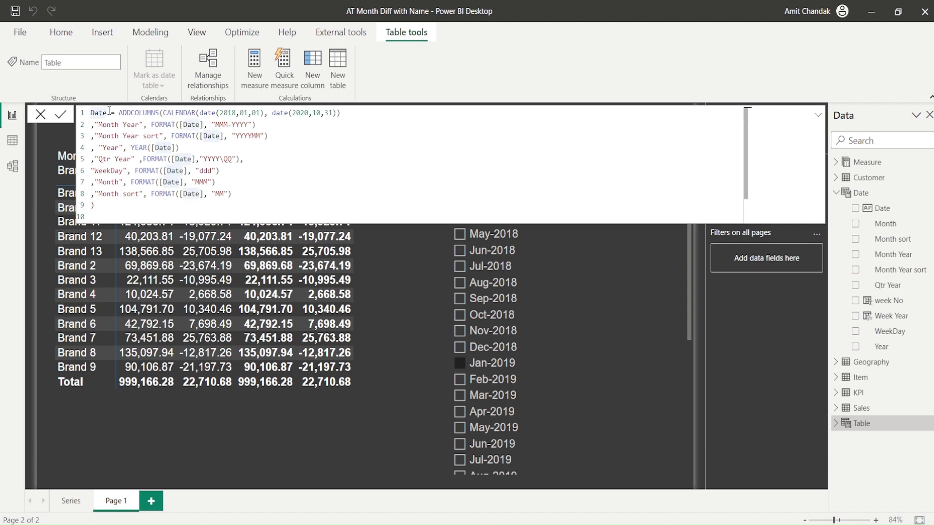
pyautogui.write('2')
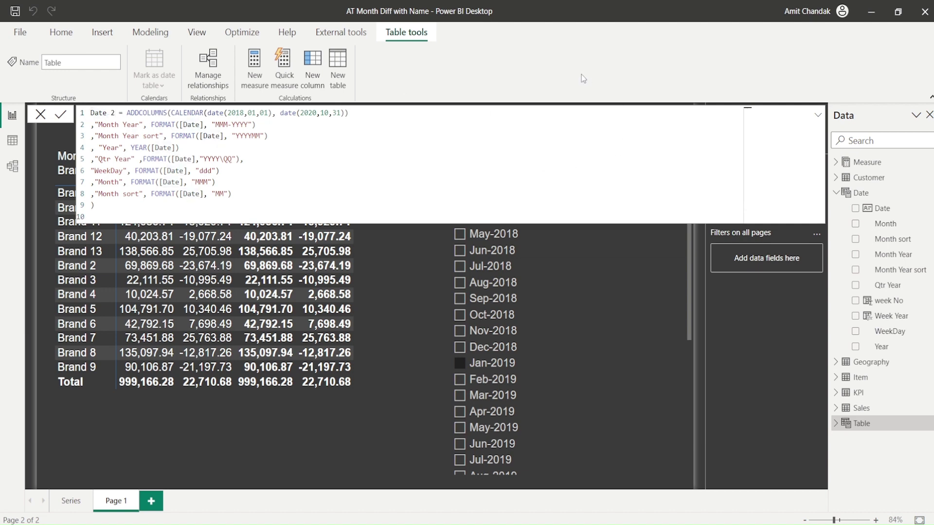
pyautogui.press('Return')
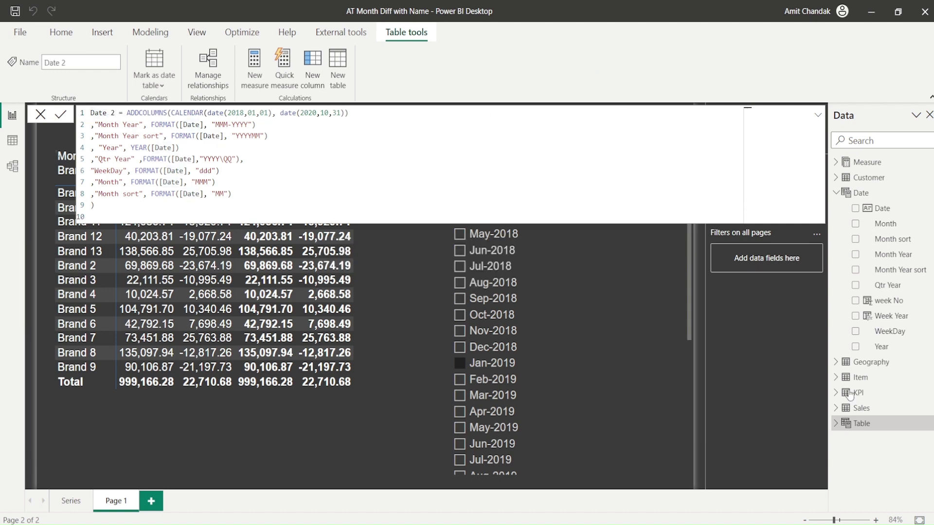
# Expand the Date 2 table and sort its Month Year column by Month Year sort.
pyautogui.click(843, 363)
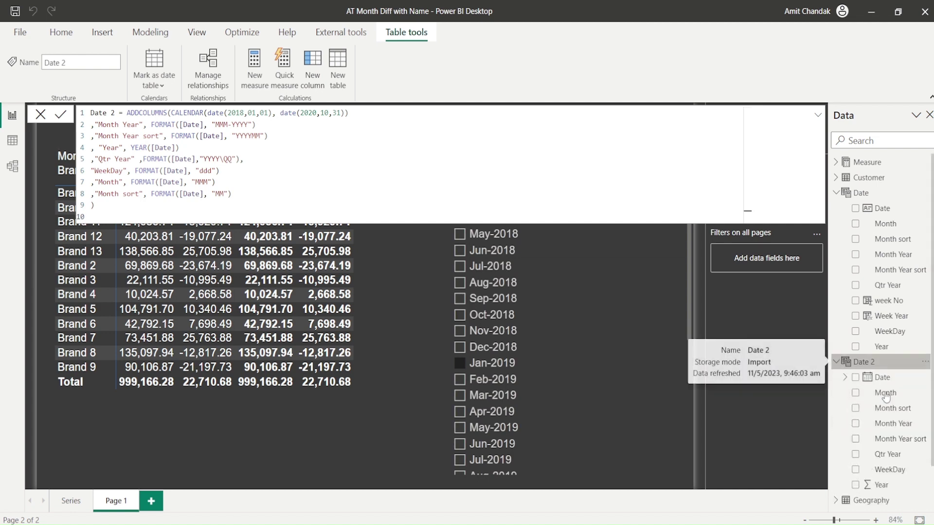
pyautogui.click(892, 429)
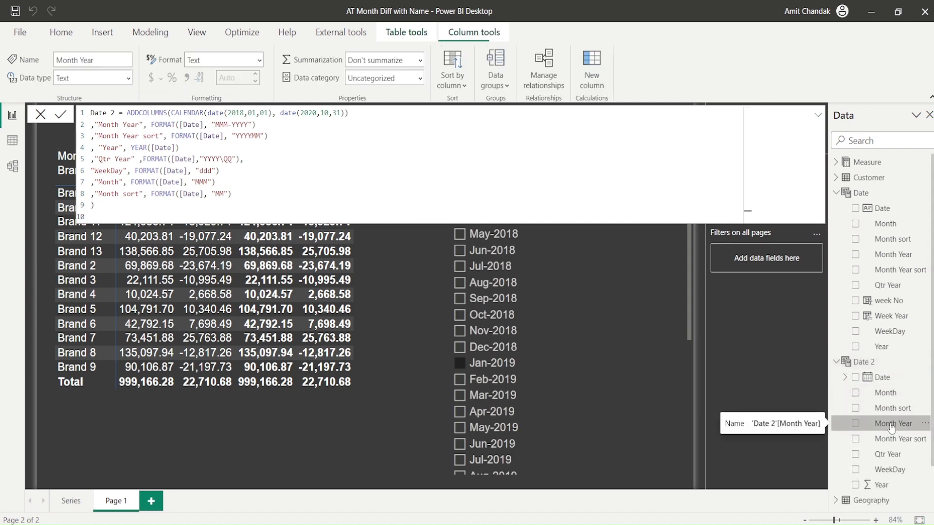
pyautogui.click(453, 80)
pyautogui.click(465, 188)
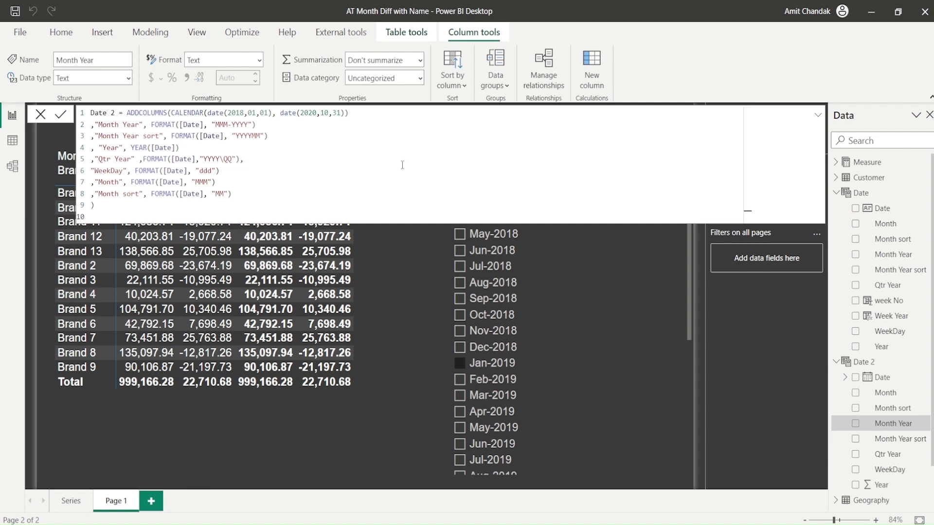
# In the model diagram, move the Date 2 table to just below the Sales table, without connecting it.
pyautogui.click(11, 166)
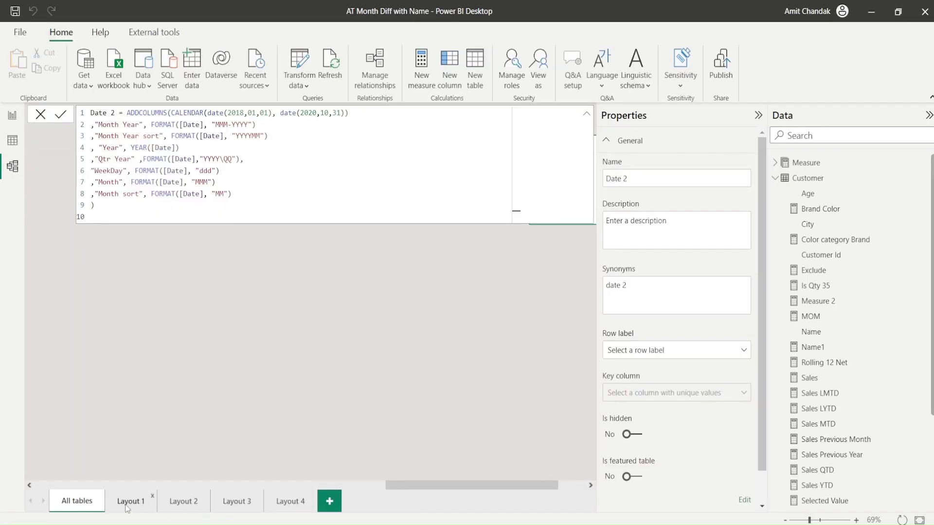
pyautogui.click(587, 114)
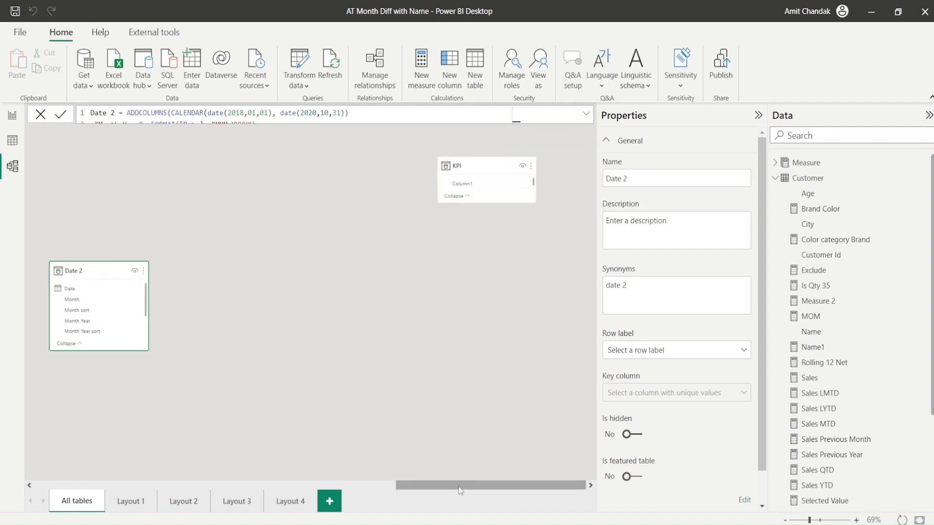
pyautogui.moveTo(460, 490); pyautogui.dragTo(318, 491)
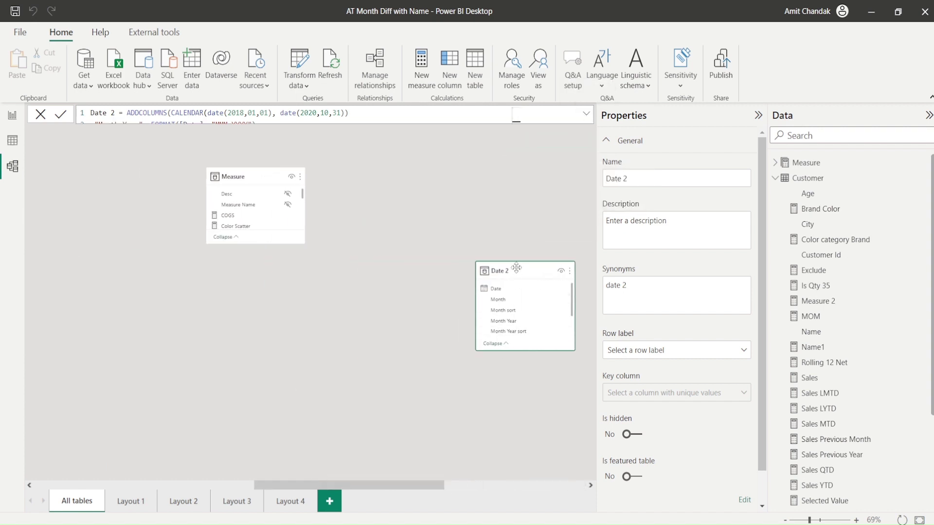
pyautogui.moveTo(517, 267); pyautogui.dragTo(103, 273)
pyautogui.moveTo(393, 486); pyautogui.dragTo(231, 471)
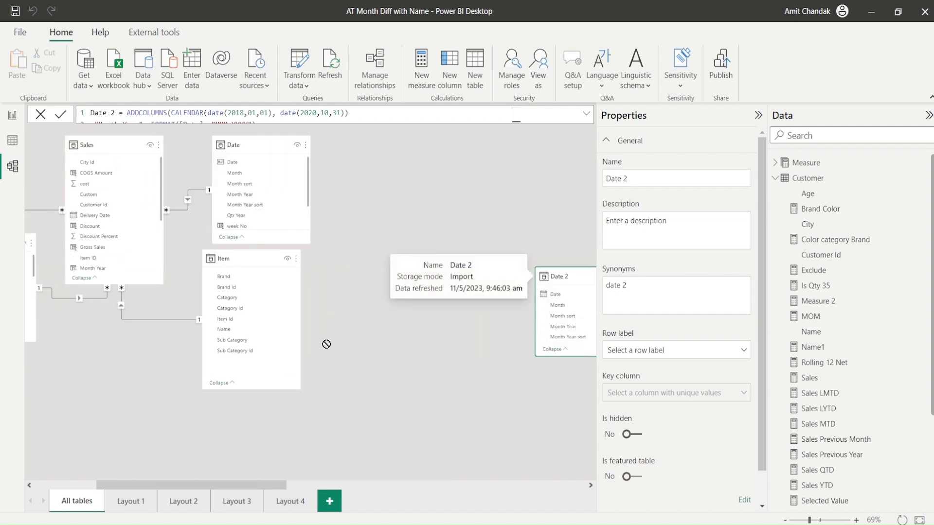
pyautogui.moveTo(326, 344); pyautogui.dragTo(116, 373)
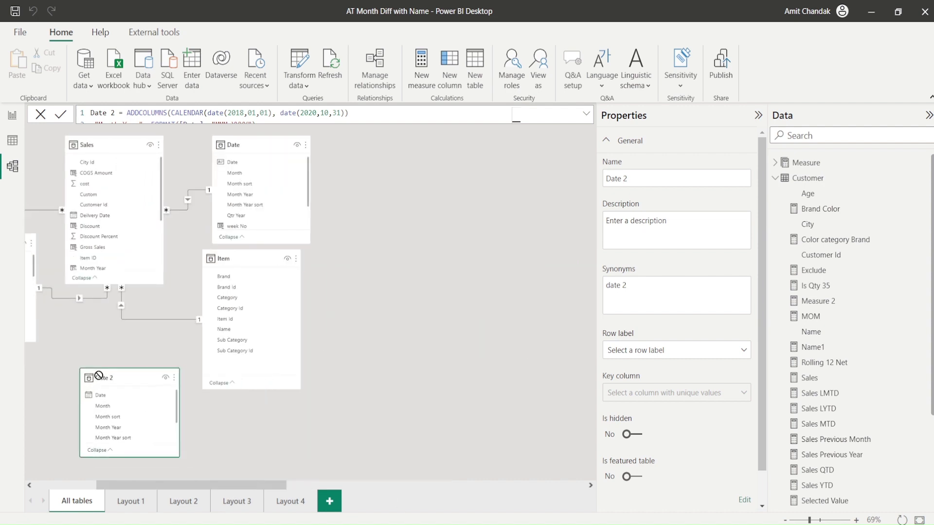
# Add a new report page with a slicer on Date 2's Month Year and select Jan-2019 in it.
pyautogui.click(3, 121)
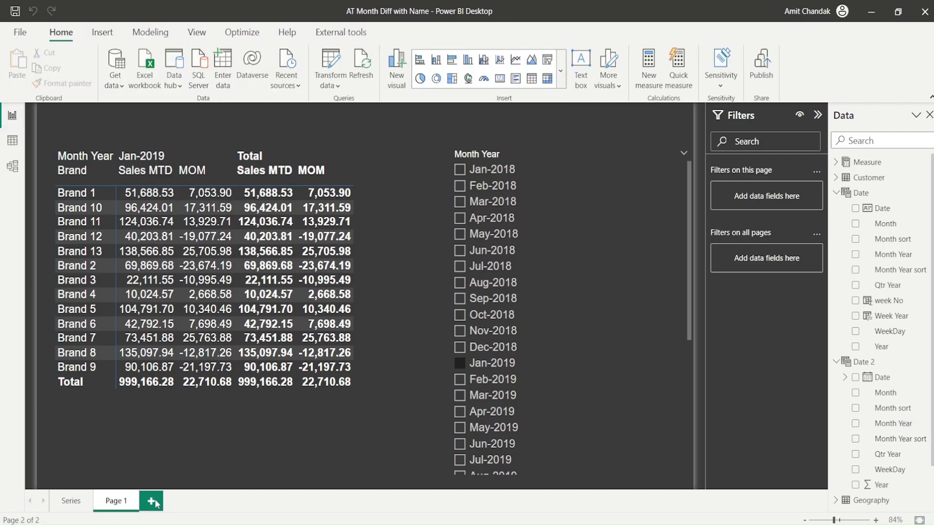
pyautogui.click(155, 503)
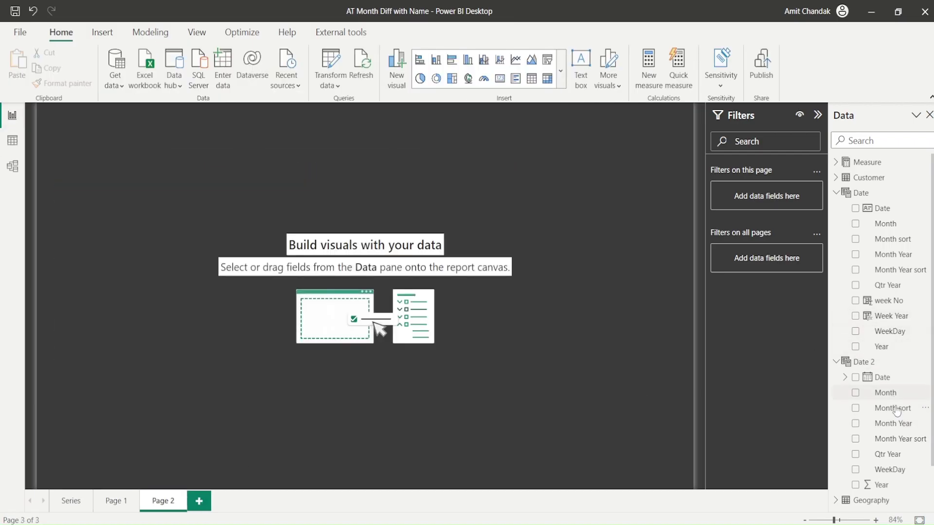
pyautogui.moveTo(893, 424); pyautogui.dragTo(536, 176)
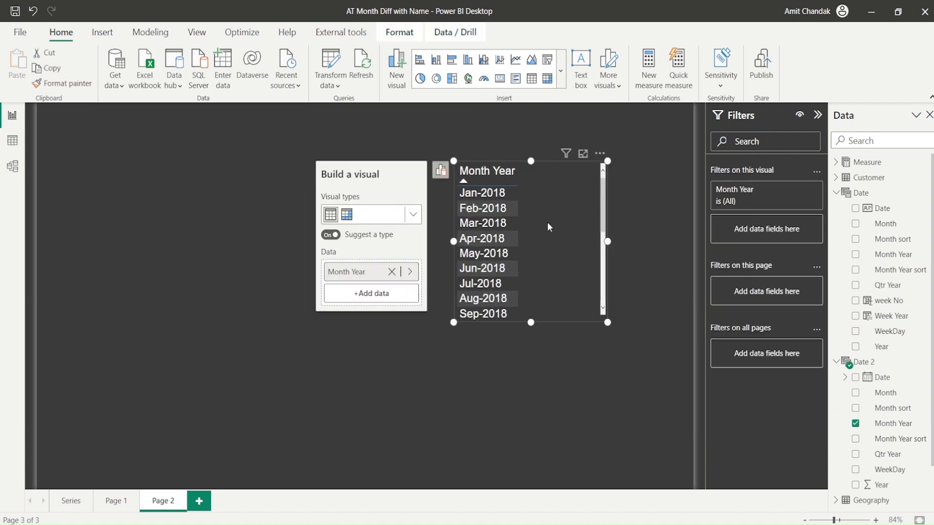
pyautogui.click(413, 214)
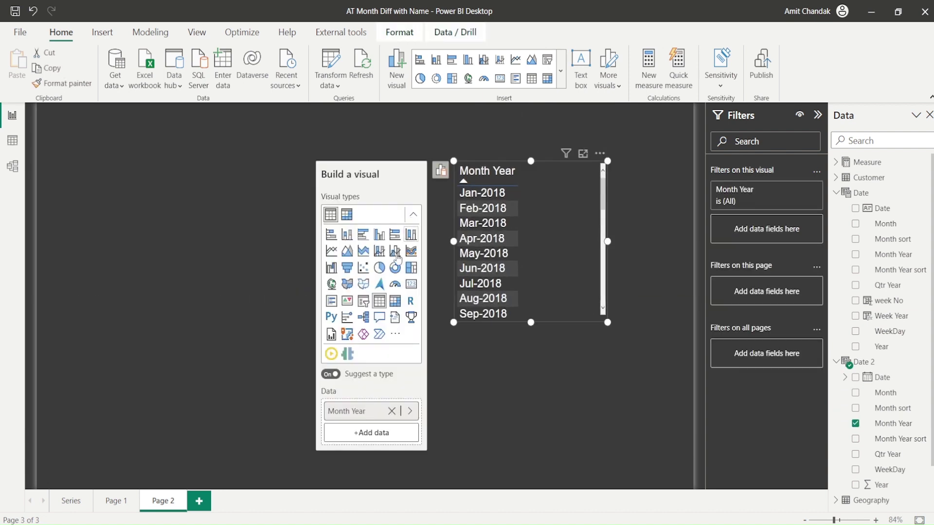
pyautogui.click(363, 301)
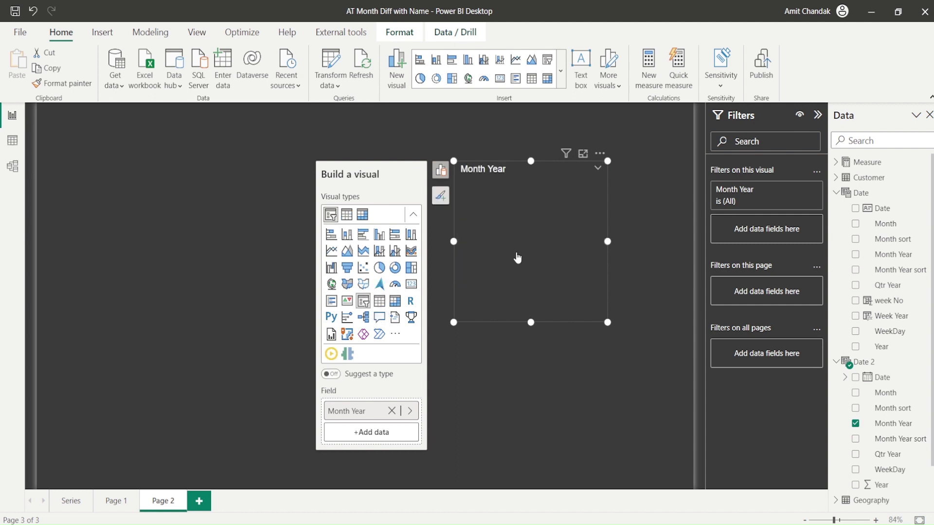
pyautogui.scroll(-3, 487, 273)
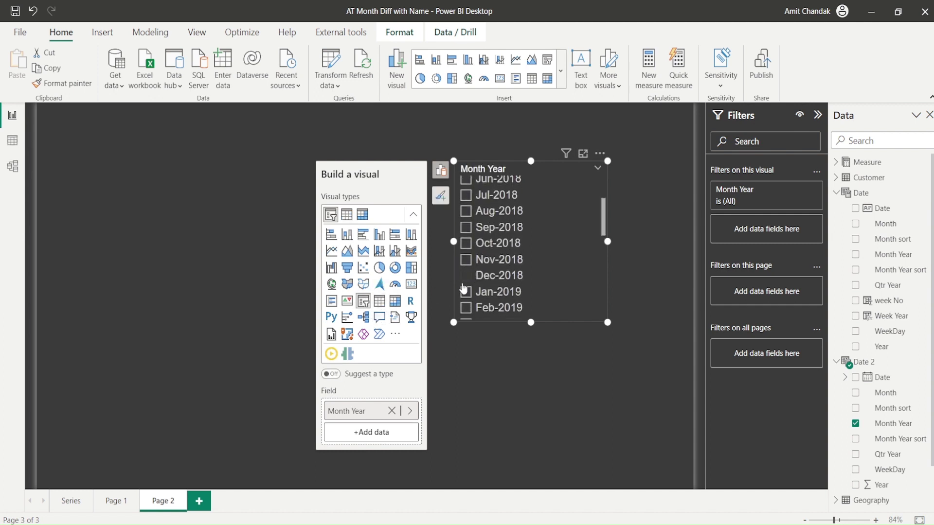
pyautogui.click(488, 344)
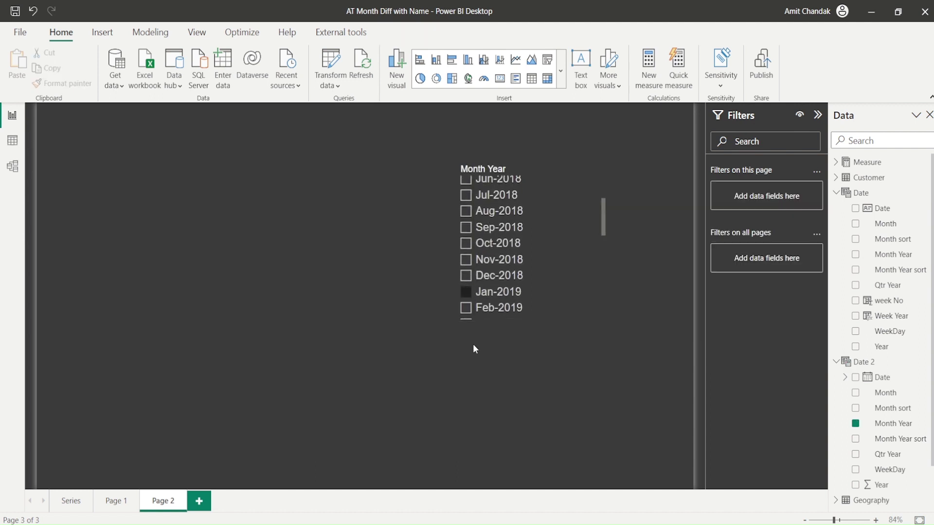
# Copy the brand sales matrix from Page 1 to Page 2, beside the Month Year slicer.
pyautogui.click(119, 501)
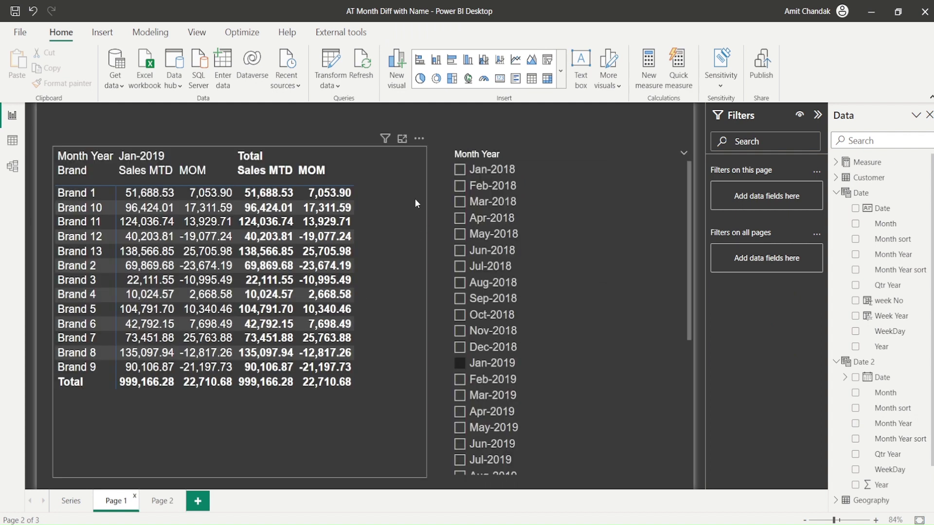
pyautogui.click(411, 197)
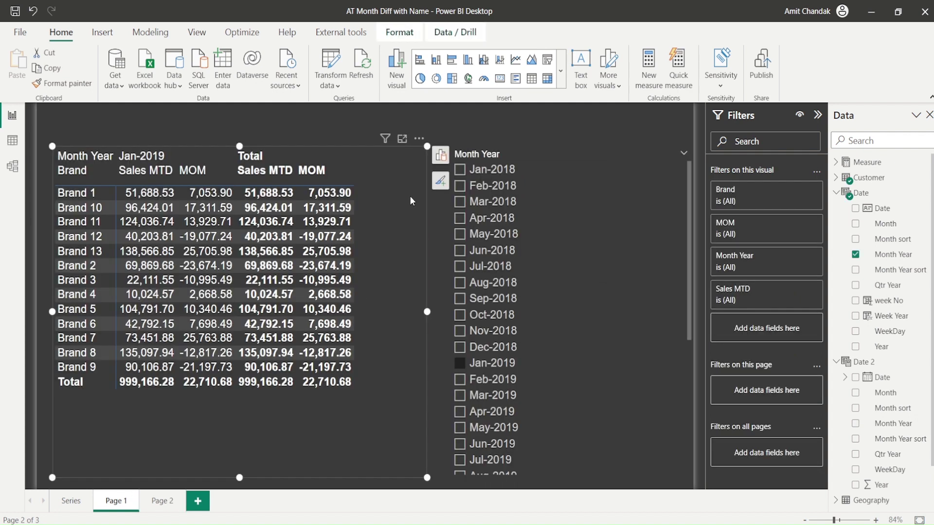
pyautogui.hotkey('ctrl', 'c')
pyautogui.click(162, 500)
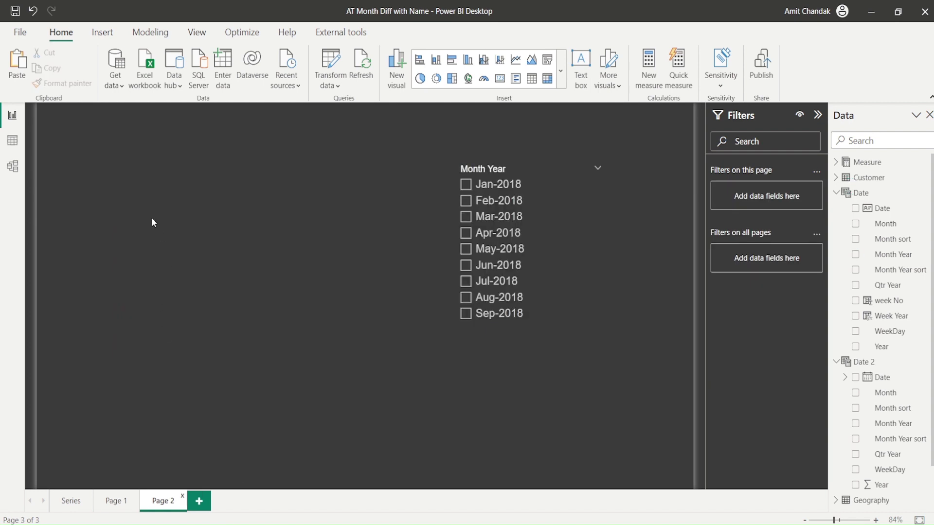
pyautogui.hotkey('ctrl', 'v')
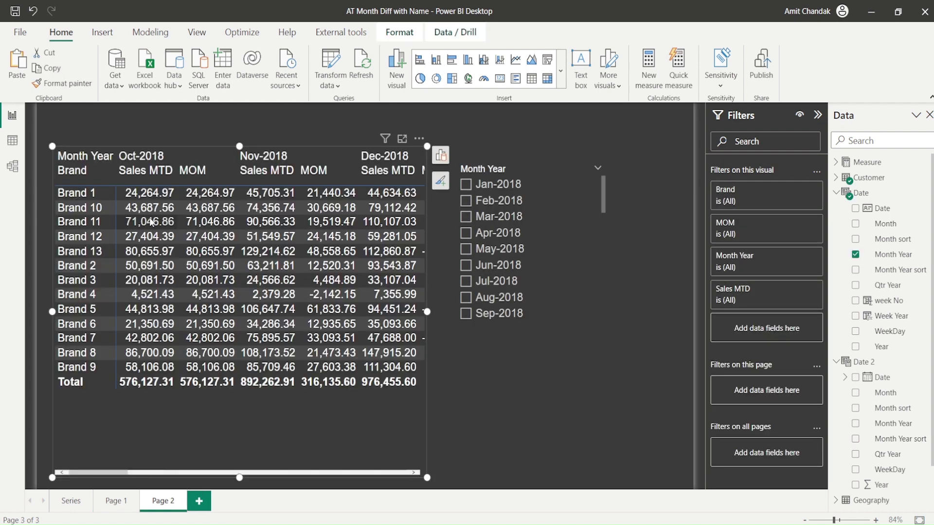
pyautogui.scroll(-1, 488, 258)
pyautogui.scroll(-6, 489, 258)
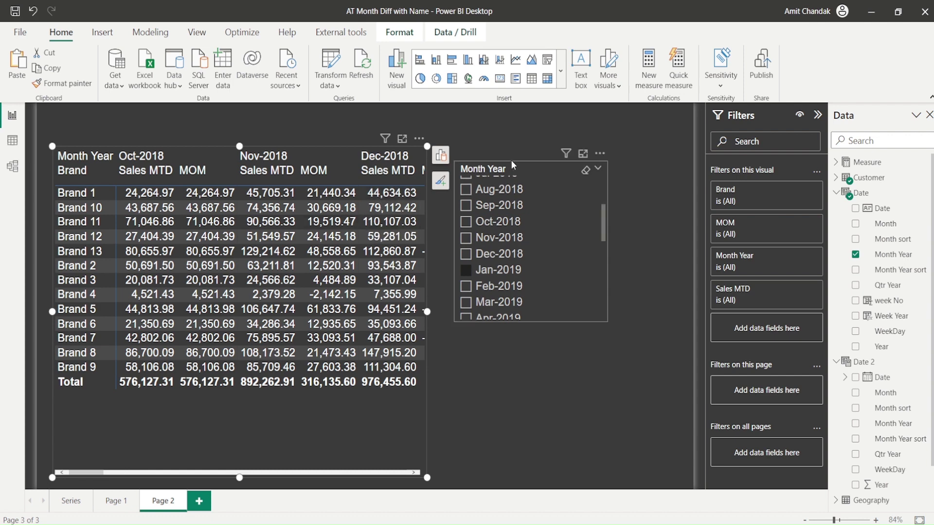
pyautogui.click(536, 110)
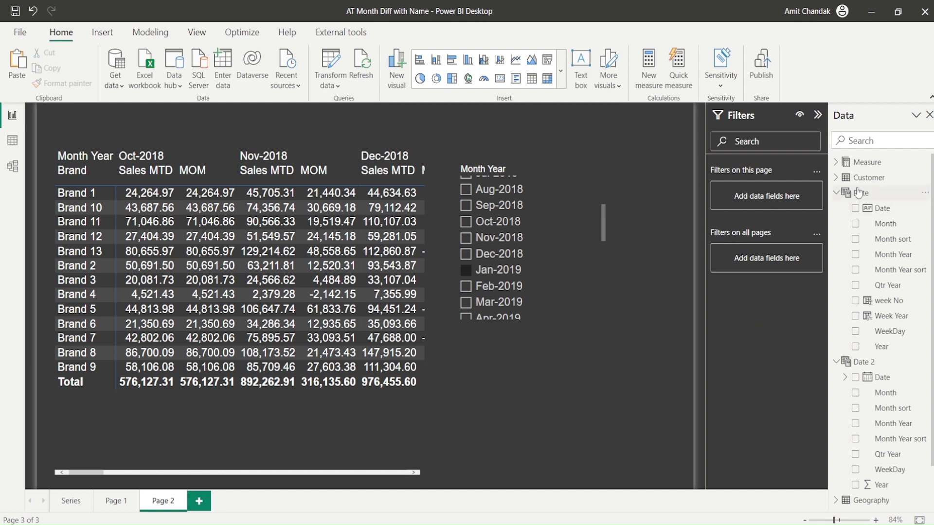
# Start a new measure in the Measure table and name it Month Sales.
pyautogui.click(862, 162)
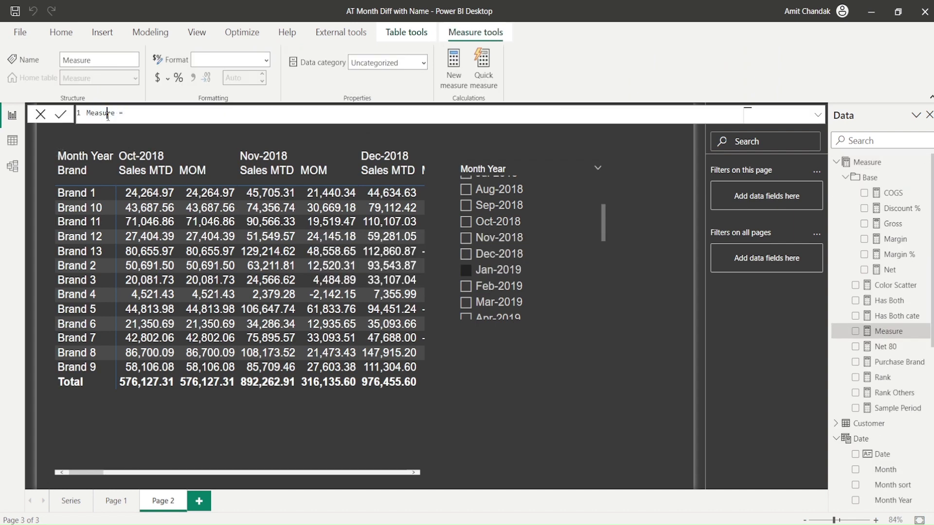
pyautogui.doubleClick(108, 117)
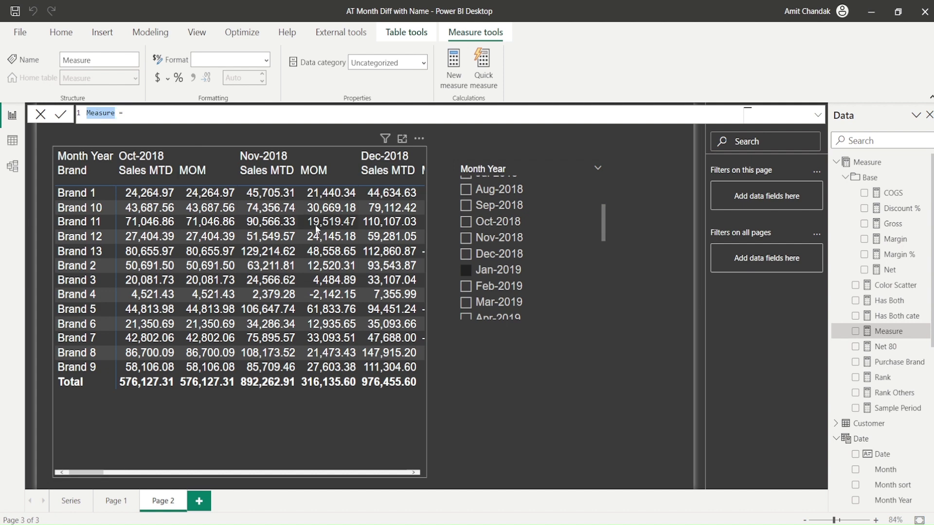
pyautogui.write('Month')
pyautogui.press('BackSpace')
pyautogui.press('BackSpace')
pyautogui.press('BackSpace')
pyautogui.press('BackSpace')
pyautogui.write('onth Sales')
pyautogui.press('End')
# Define variable _max in the Month Sales formula as MAXX over ALLSELECTED('Date 2'), up to the expression argument.
pyautogui.write('v')
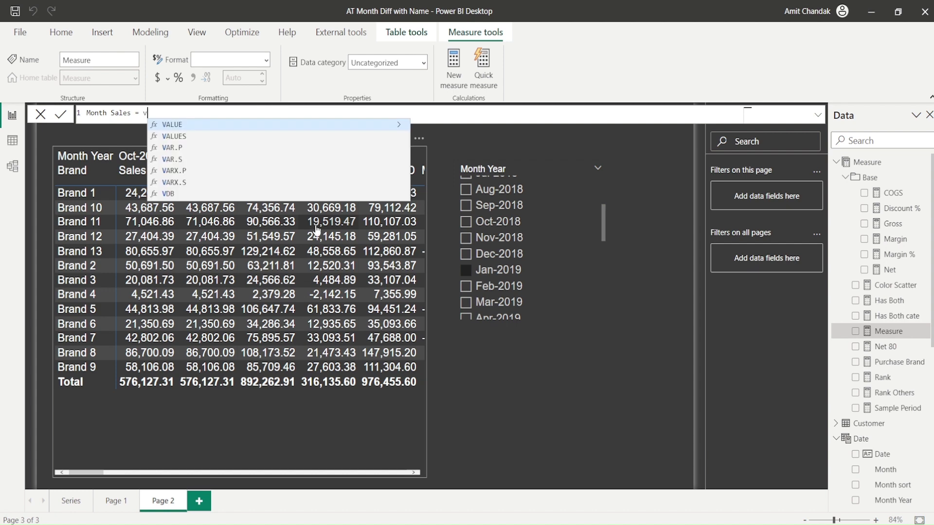
pyautogui.write('ar _max ')
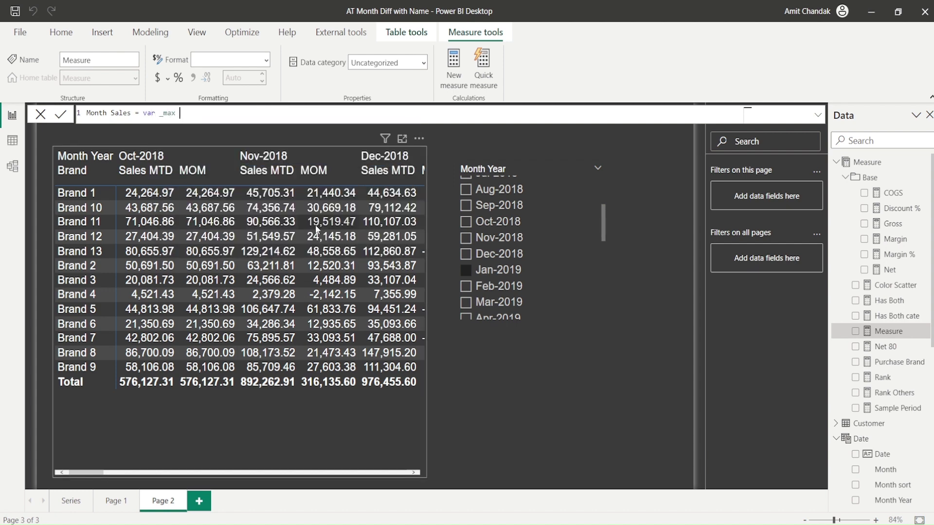
pyautogui.write('= maxx')
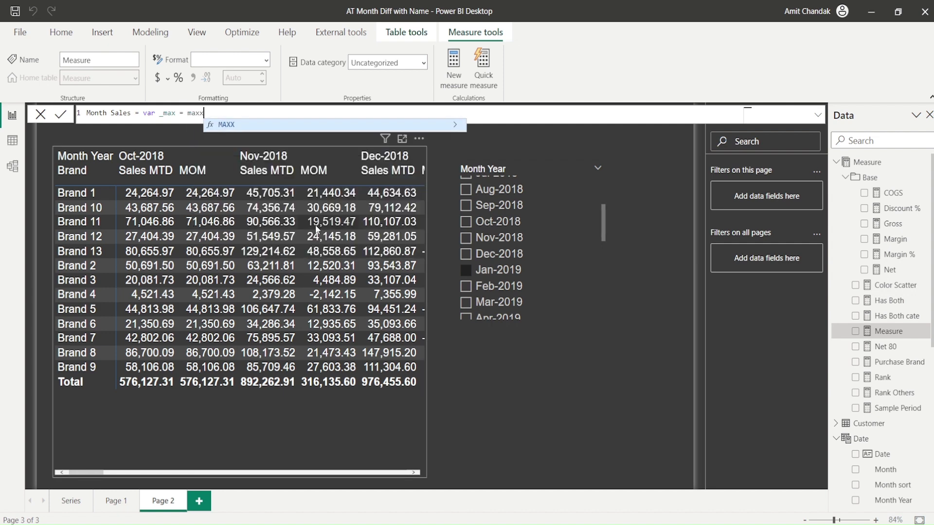
pyautogui.write('(alls')
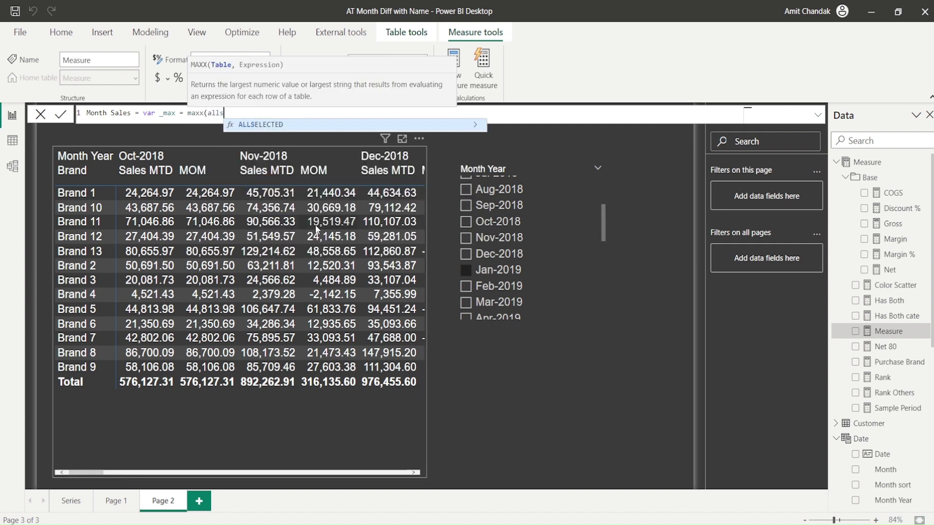
pyautogui.press('Tab')
pyautogui.write('date2')
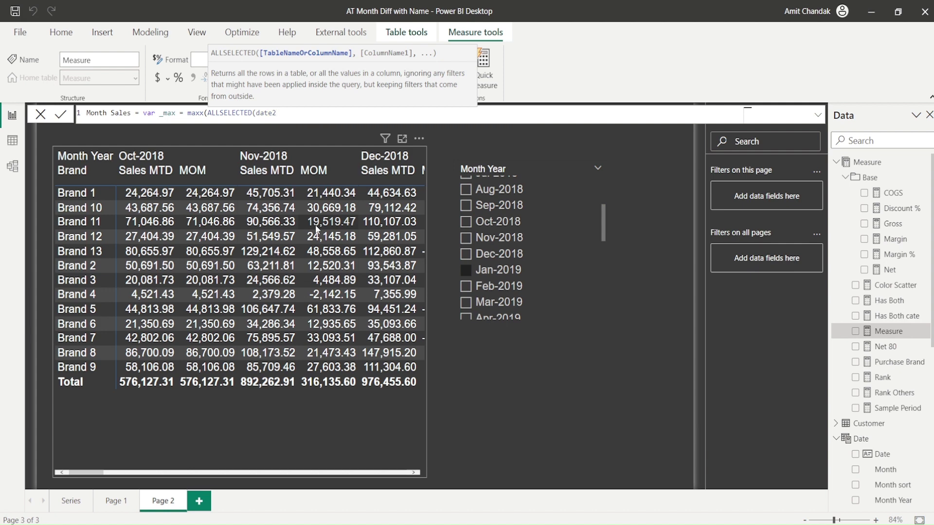
pyautogui.press('BackSpace')
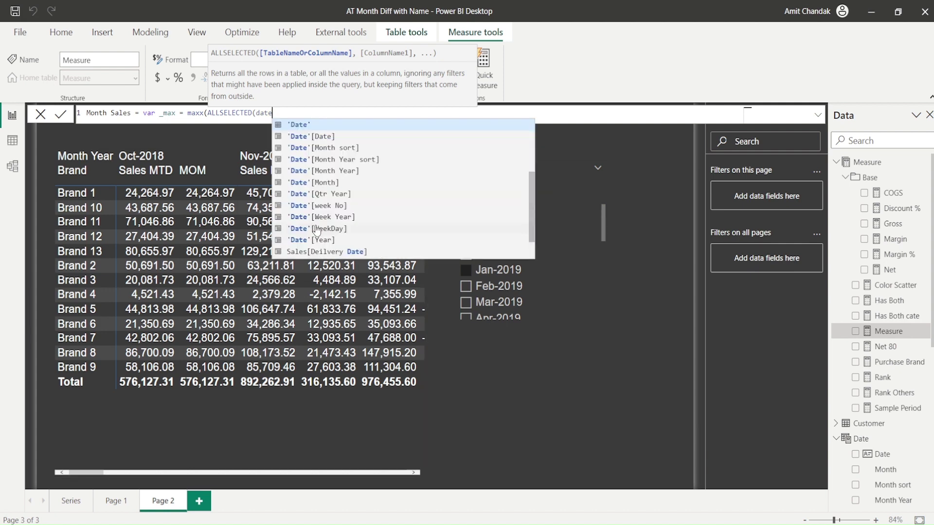
pyautogui.scroll(-1, 323, 231)
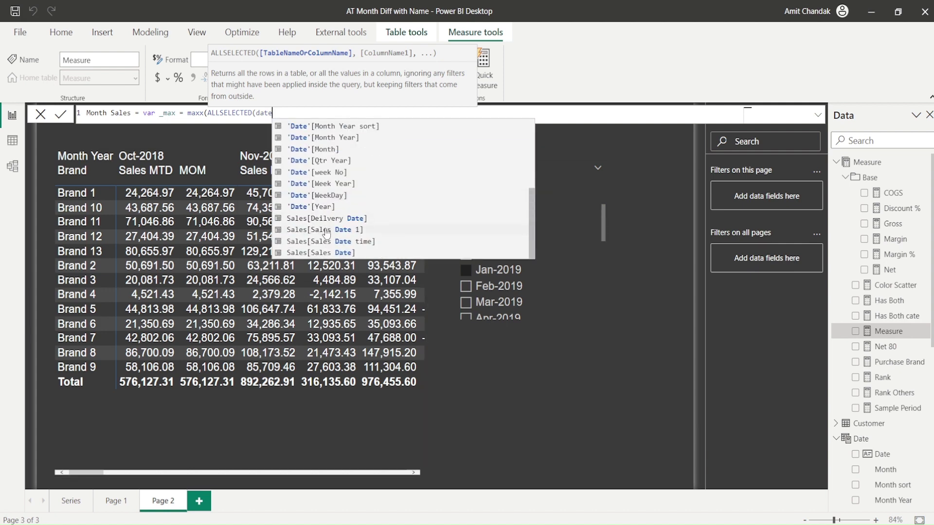
pyautogui.scroll(4, 326, 231)
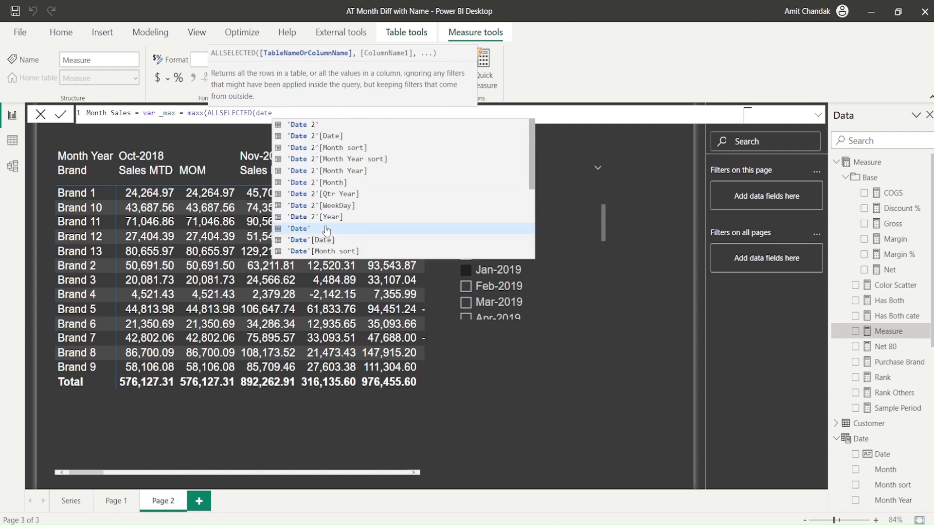
pyautogui.click(324, 124)
pyautogui.write('), date')
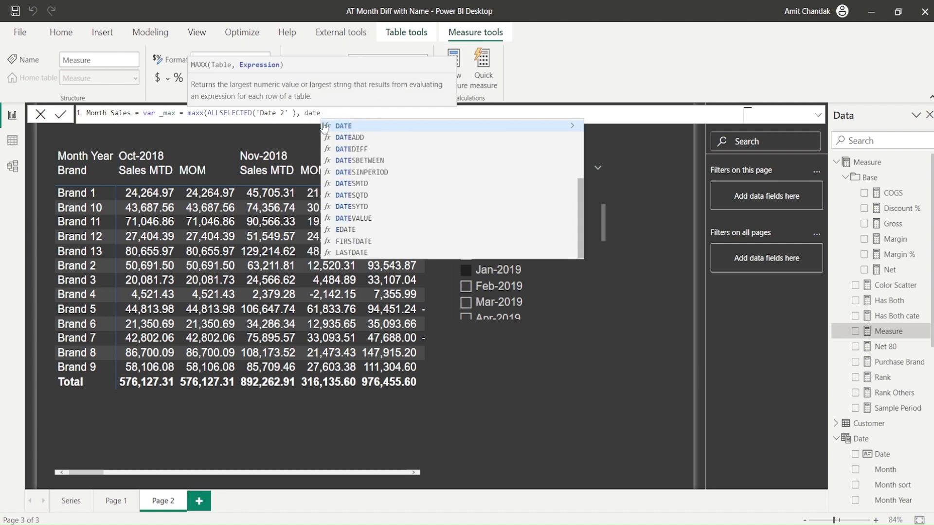
pyautogui.write('2[')
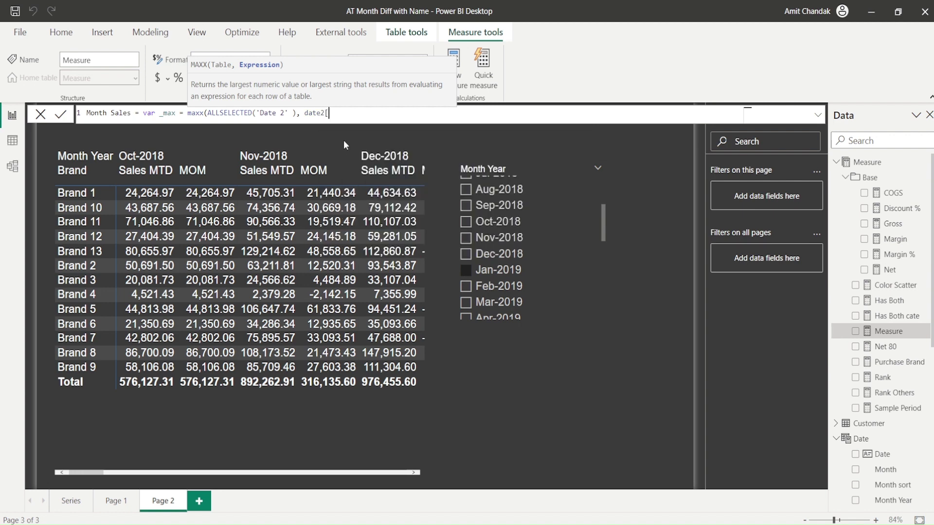
pyautogui.press('BackSpace')
pyautogui.press('BackSpace')
pyautogui.press('BackSpace')
pyautogui.press('BackSpace')
pyautogui.press('BackSpace')
pyautogui.press('BackSpace')
pyautogui.write('Date 2')
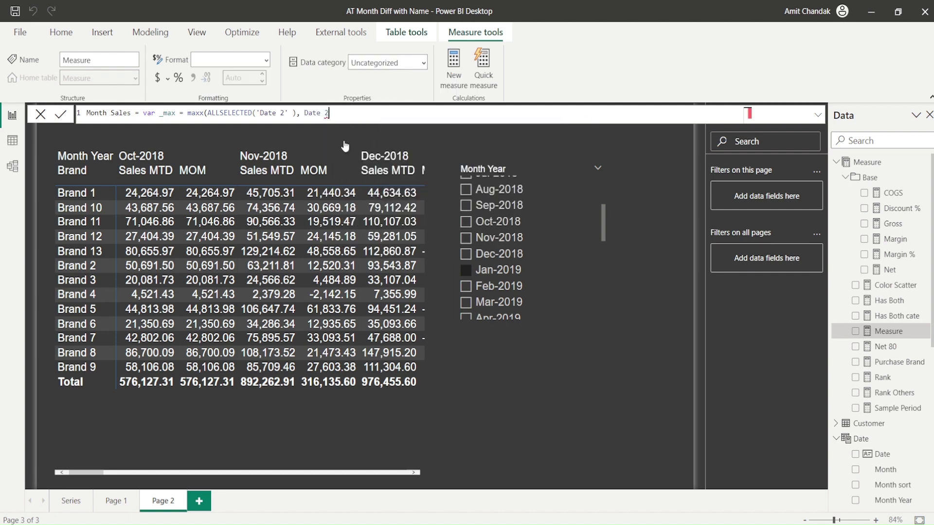
pyautogui.press('BackSpace')
pyautogui.press('BackSpace')
pyautogui.press('BackSpace')
pyautogui.press('BackSpace')
pyautogui.write('e')
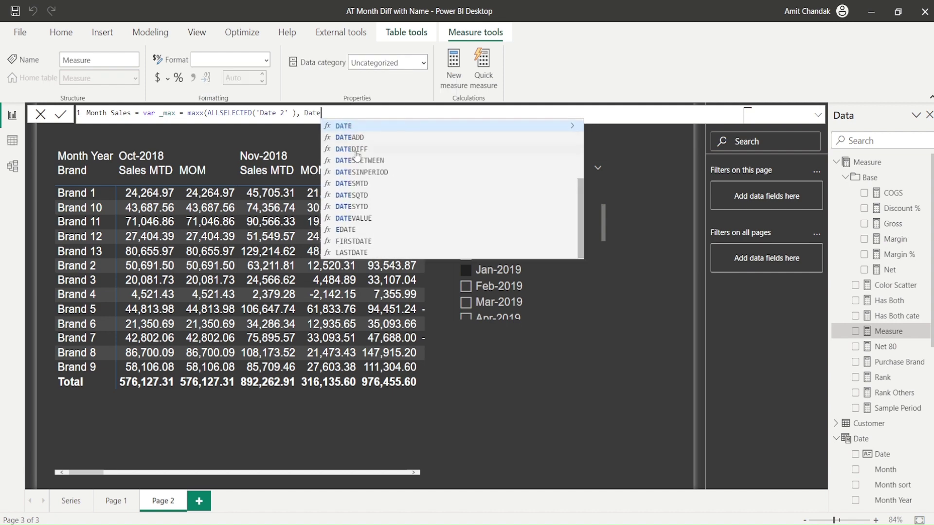
pyautogui.press('BackSpace')
pyautogui.press('BackSpace')
pyautogui.press('BackSpace')
pyautogui.press('BackSpace')
# Complete the _max variable with 'Date 2'[Date] as MAXX's expression, without the date hierarchy suffix, and close the function.
pyautogui.click(287, 113)
pyautogui.moveTo(288, 113); pyautogui.dragTo(257, 113)
pyautogui.hotkey('ctrl', 'c')
pyautogui.click(329, 119)
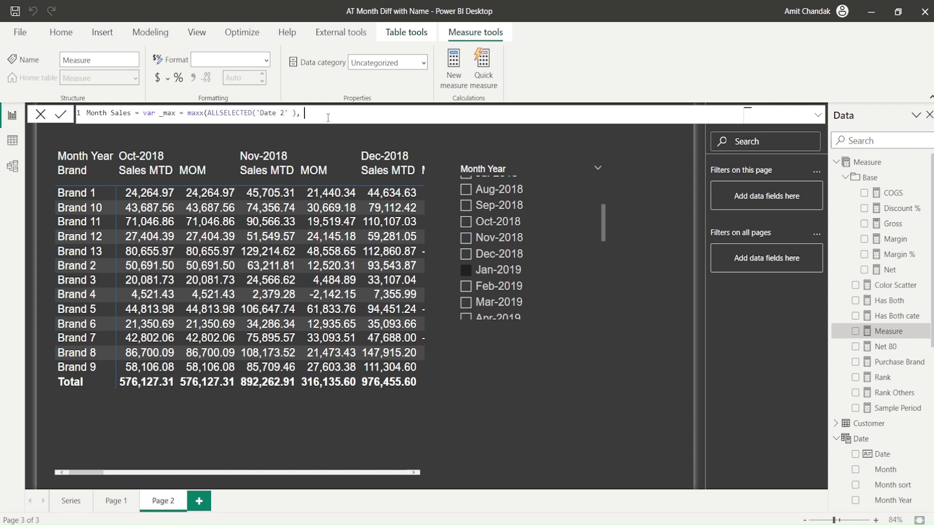
pyautogui.hotkey('ctrl', 'v')
pyautogui.write('[')
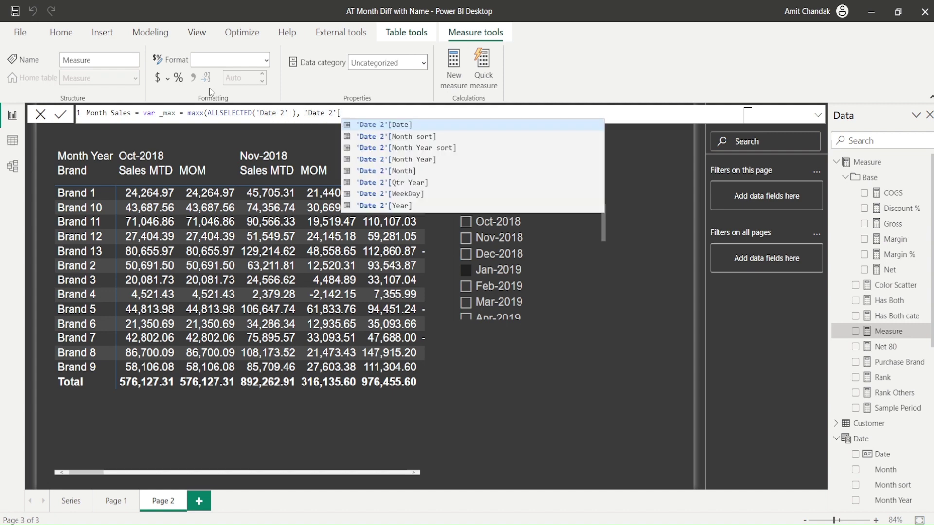
pyautogui.doubleClick(389, 126)
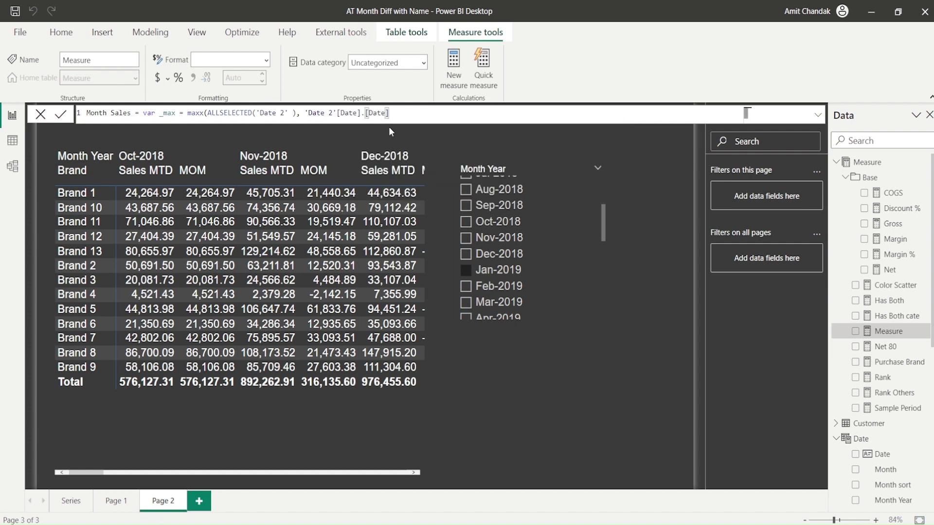
pyautogui.press('BackSpace')
pyautogui.press('BackSpace')
pyautogui.press('BackSpace')
pyautogui.press('BackSpace')
pyautogui.press('BackSpace')
pyautogui.press('BackSpace')
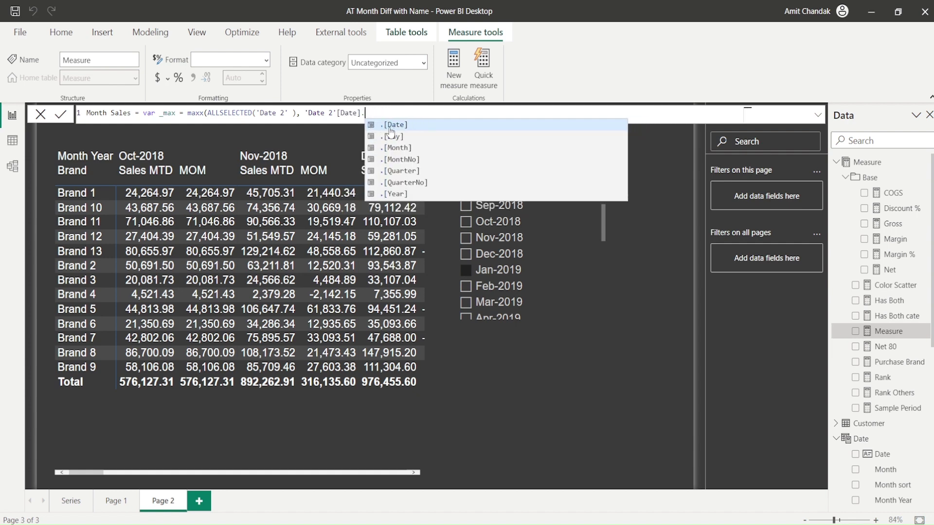
pyautogui.press('BackSpace')
pyautogui.write(')')
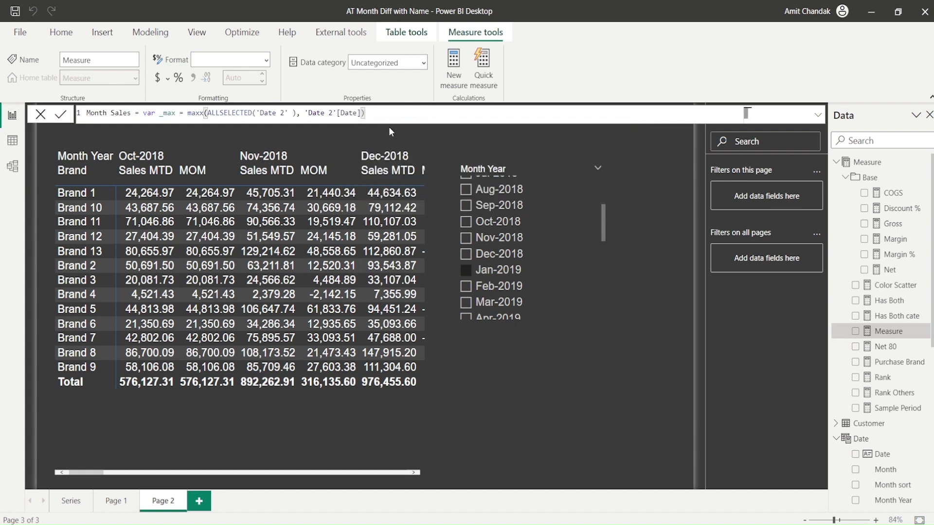
# Add a second variable line defining _min as EOMONTH(_max,-2)+1.
pyautogui.hotkey('shift', 'Return')
pyautogui.write('var ')
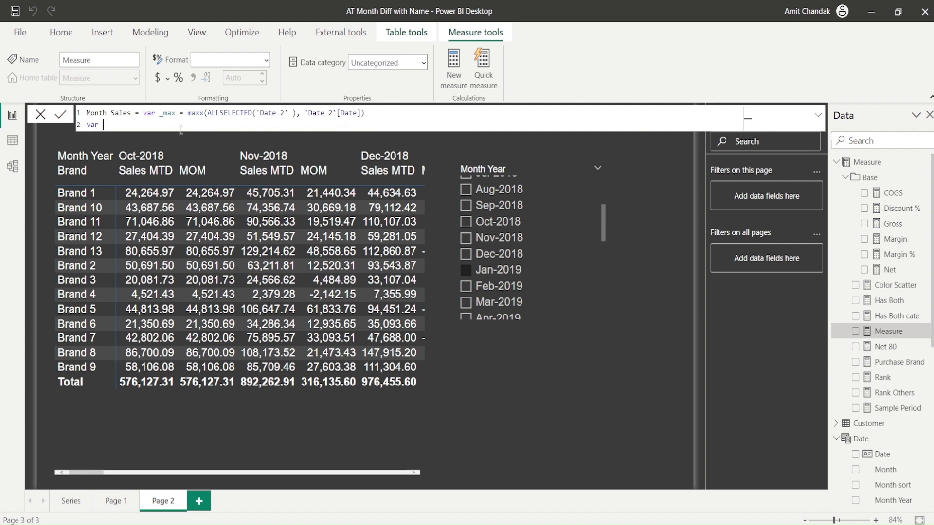
pyautogui.write('_')
pyautogui.write('min ')
pyautogui.write('=')
pyautogui.write('eom')
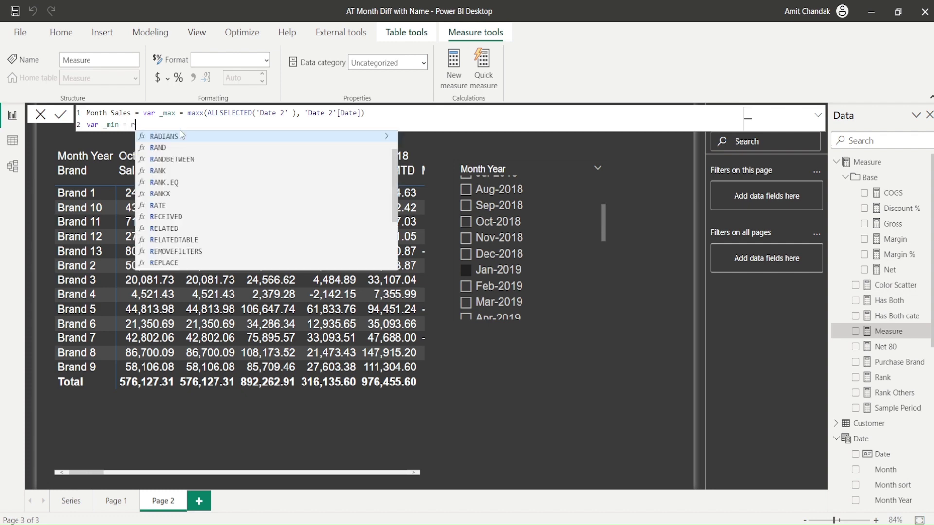
pyautogui.press('Tab')
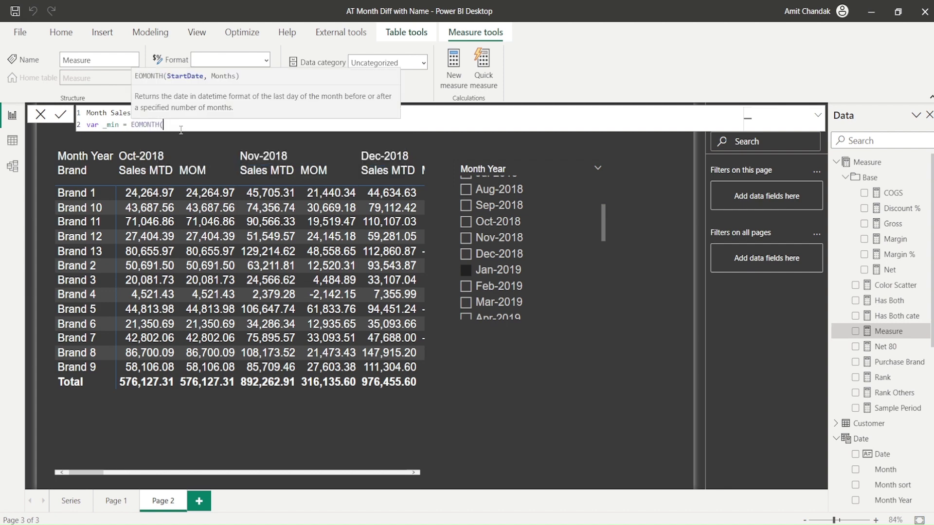
pyautogui.write('_ma')
pyautogui.press('Tab')
pyautogui.write(',')
pyautogui.write('-2)+1')
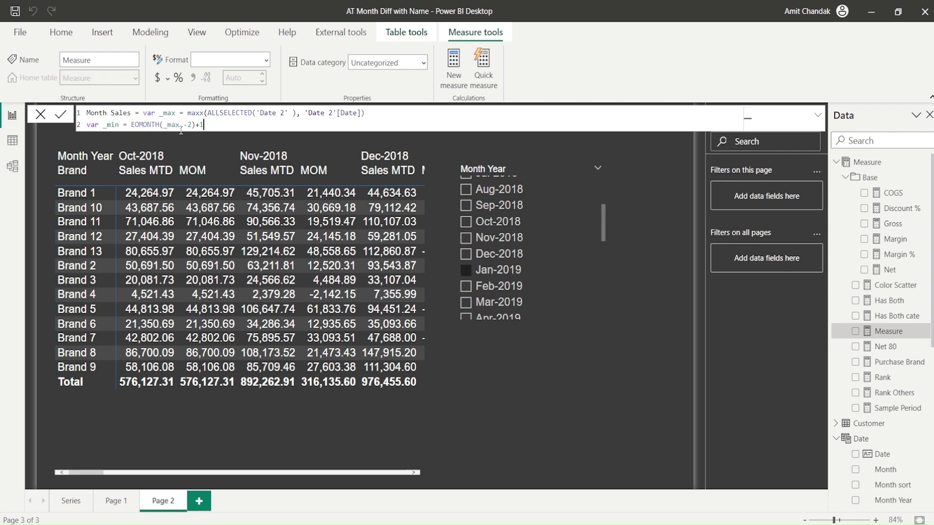
# Add the return line and begin a CALCULATE of the [Net] measure below it.
pyautogui.hotkey('shift', 'Return')
pyautogui.write('retur')
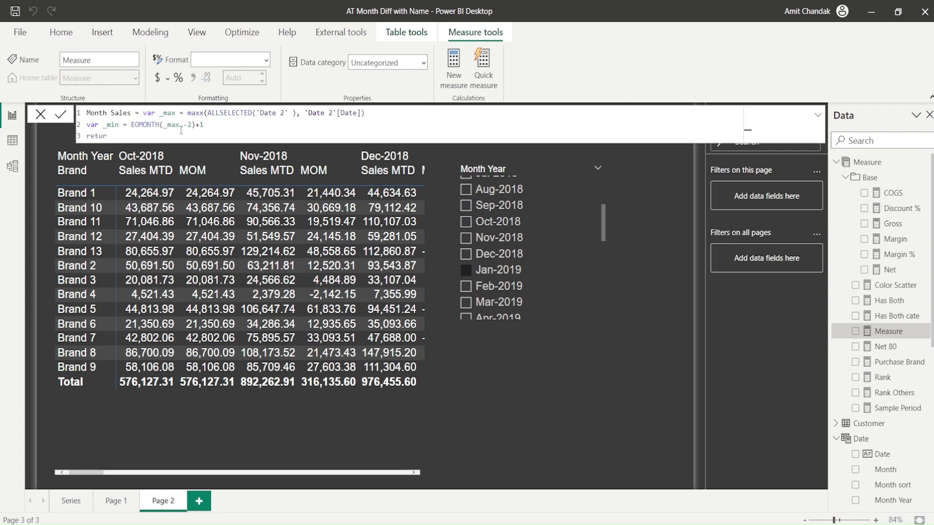
pyautogui.press('BackSpace')
pyautogui.write('rn')
pyautogui.hotkey('shift', 'Return')
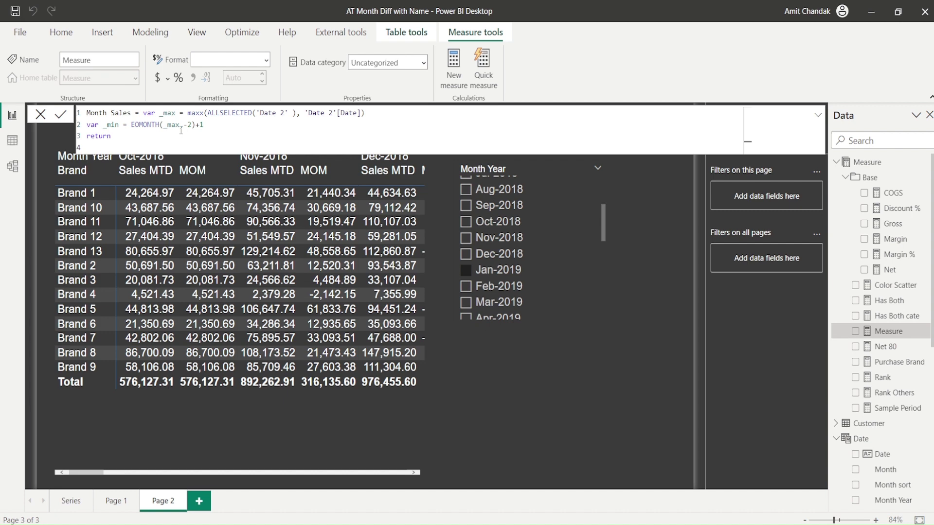
pyautogui.press('Tab')
pyautogui.write('([n')
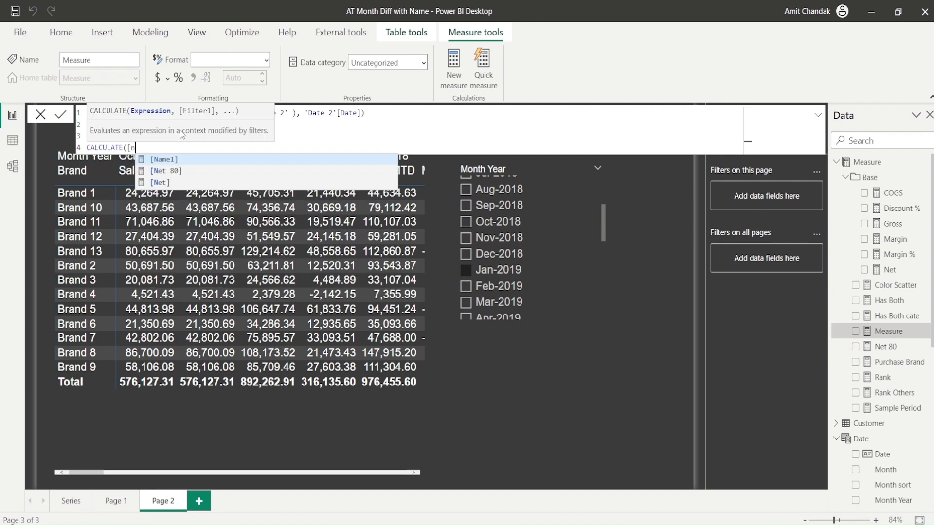
pyautogui.press('Down')
pyautogui.press('Down')
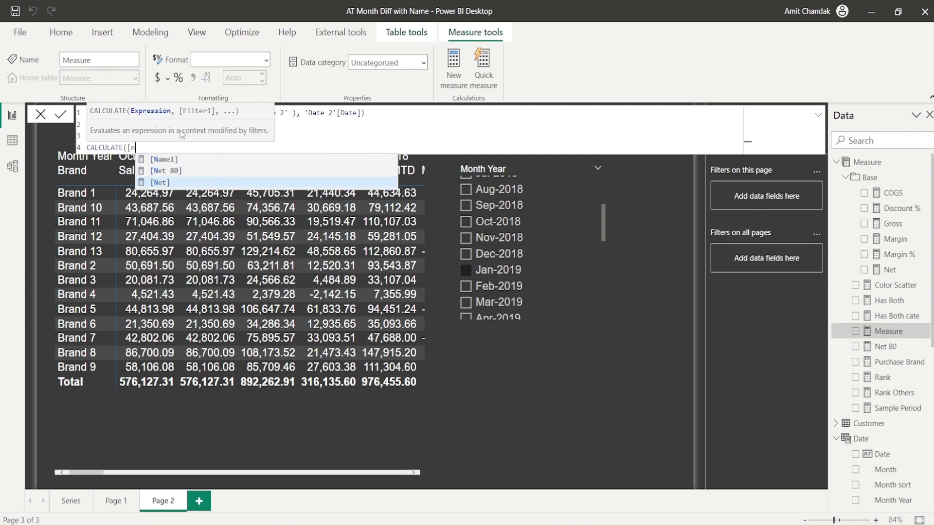
pyautogui.press('Tab')
pyautogui.write(',')
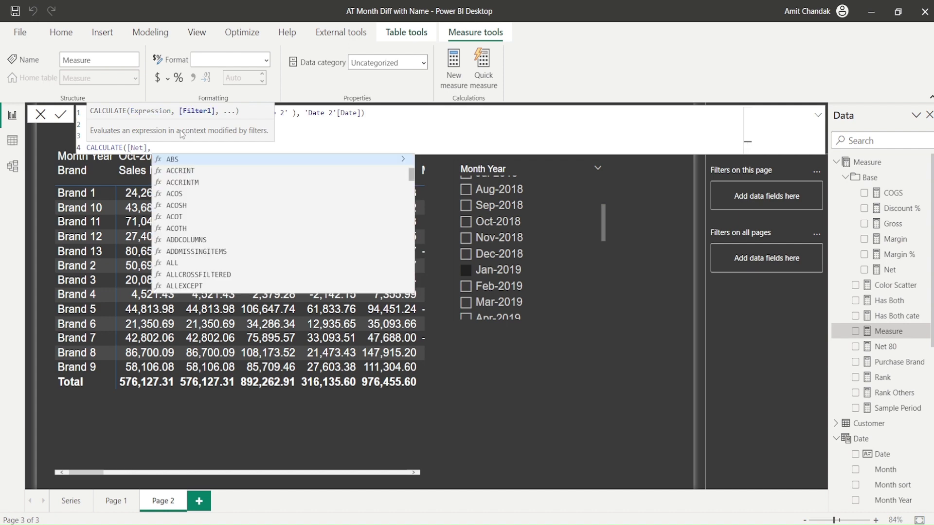
# Add a FILTER over the 'Date' table as CALCULATE's filter argument, starting its condition with 'Date'[Date].
pyautogui.write('FILTER(')
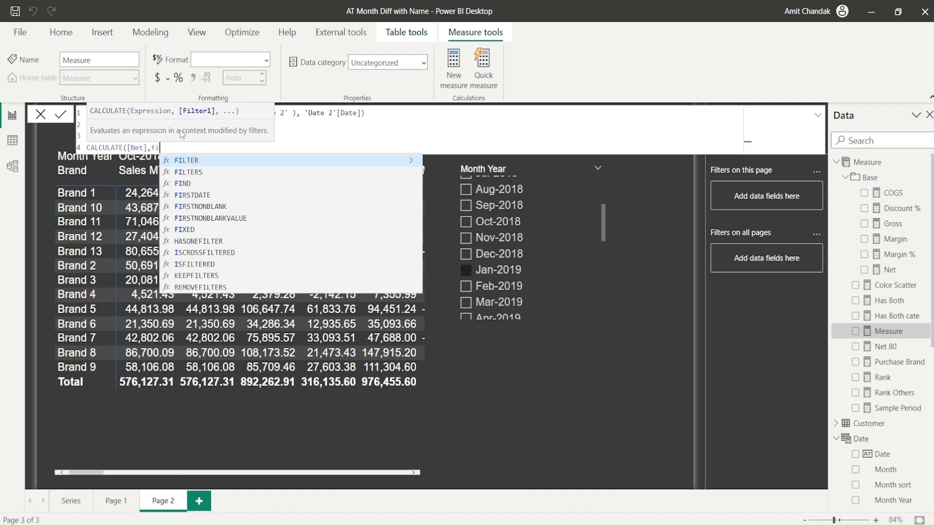
pyautogui.write('date')
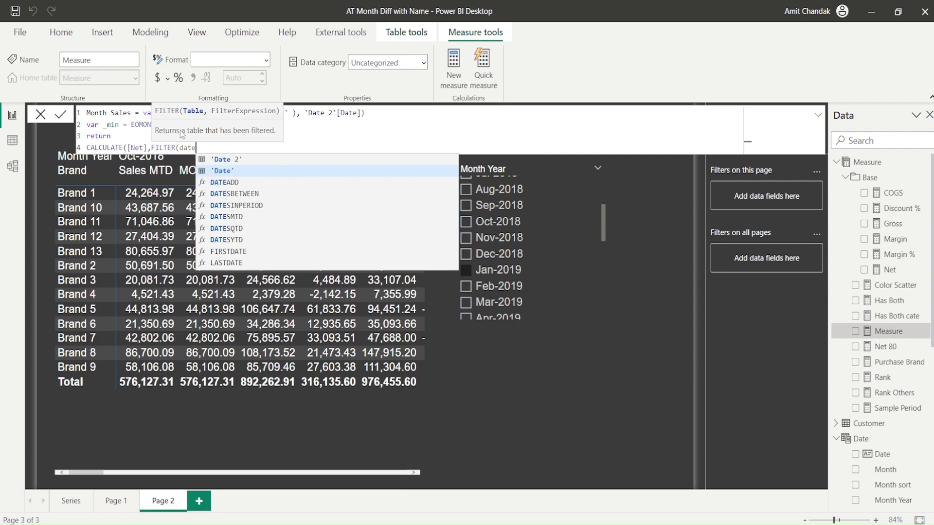
pyautogui.press('Tab')
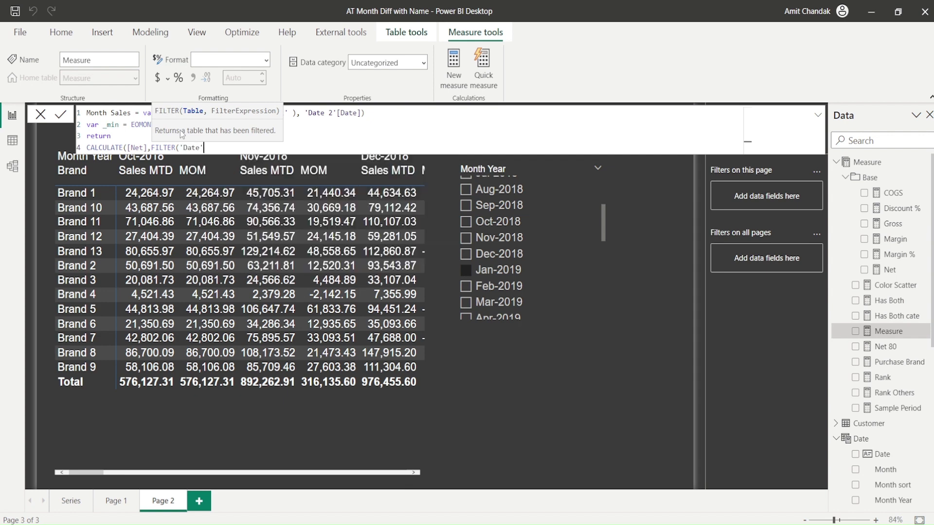
pyautogui.write(', date')
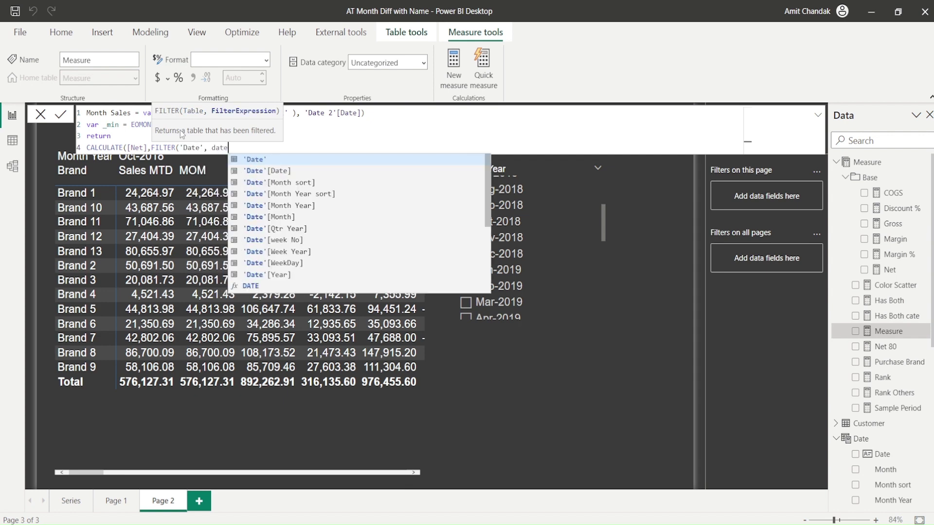
pyautogui.press('Down')
pyautogui.press('Down')
pyautogui.press('Down')
pyautogui.press('Up')
pyautogui.press('Up')
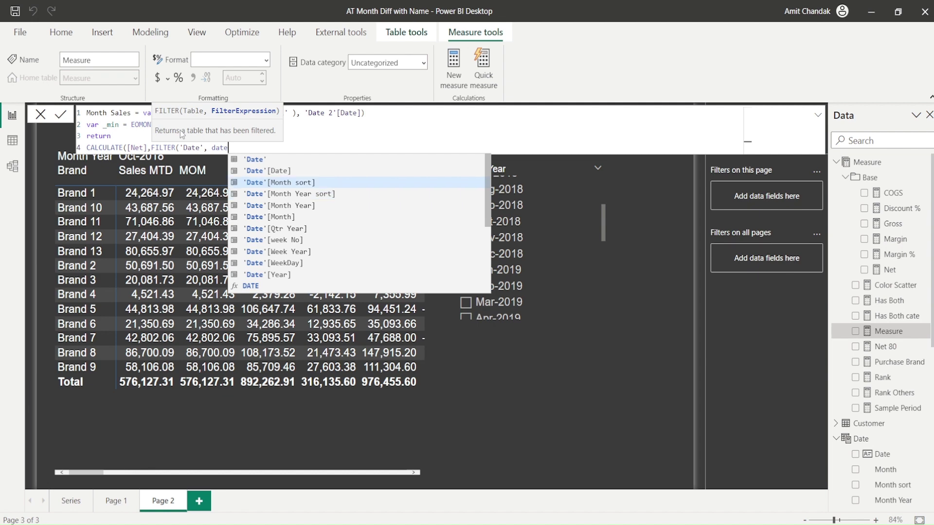
pyautogui.press('Tab')
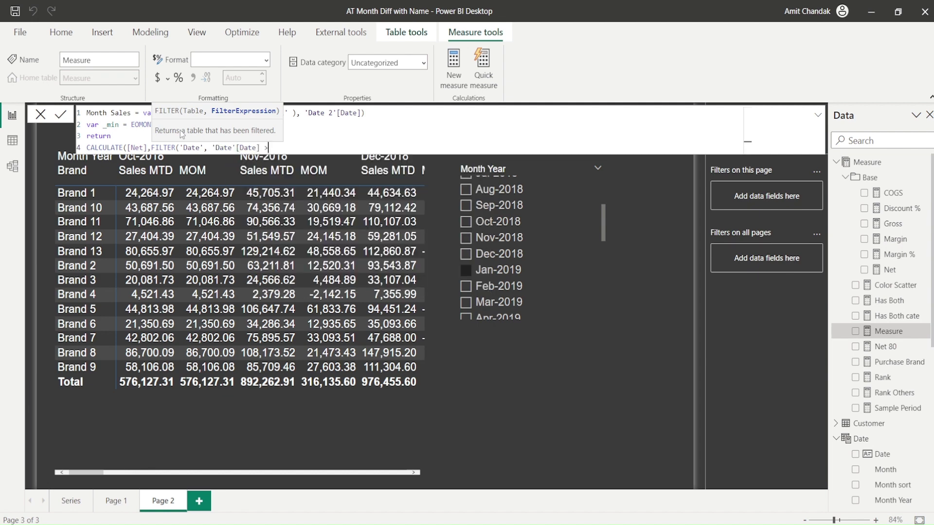
# Complete the filter condition as >= _min && 'Date'[Date] <= _max, close both functions and commit the Month Sales measure.
pyautogui.write('>= _min && date')
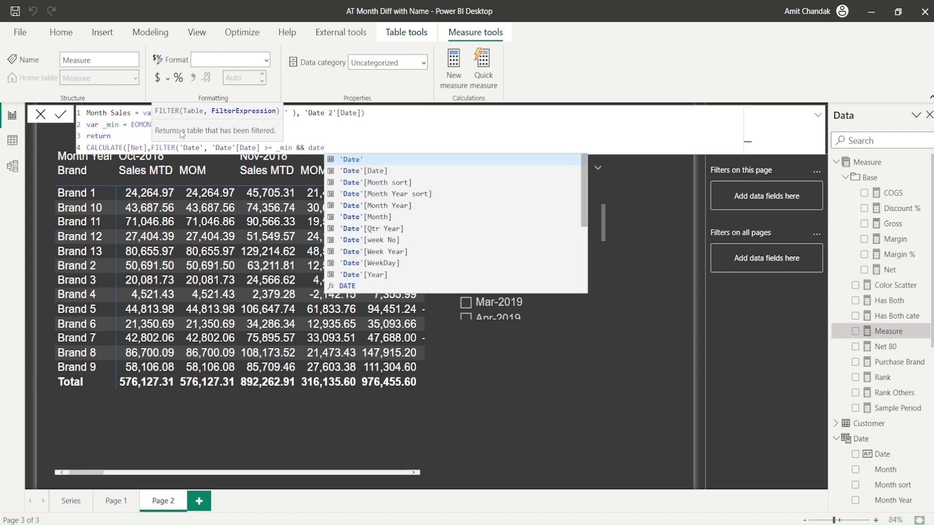
pyautogui.press('Down')
pyautogui.press('Tab')
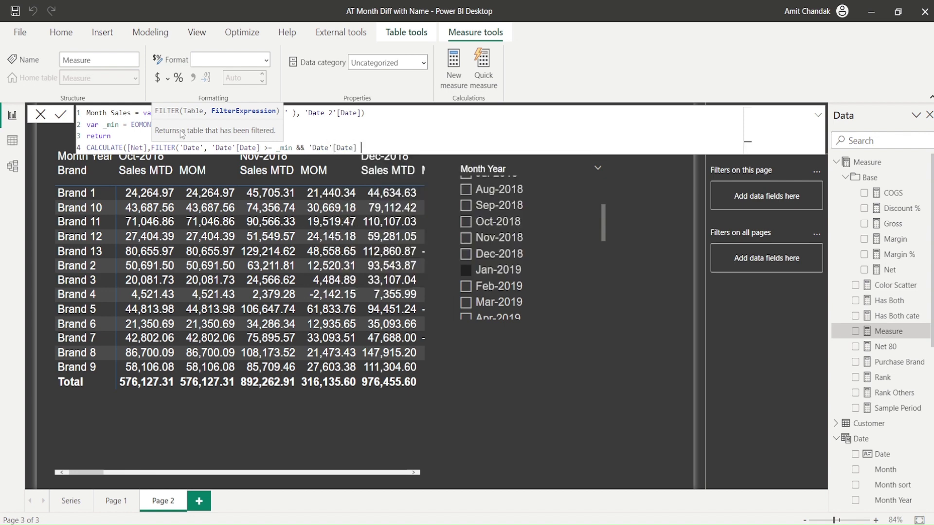
pyautogui.write('<= _max')
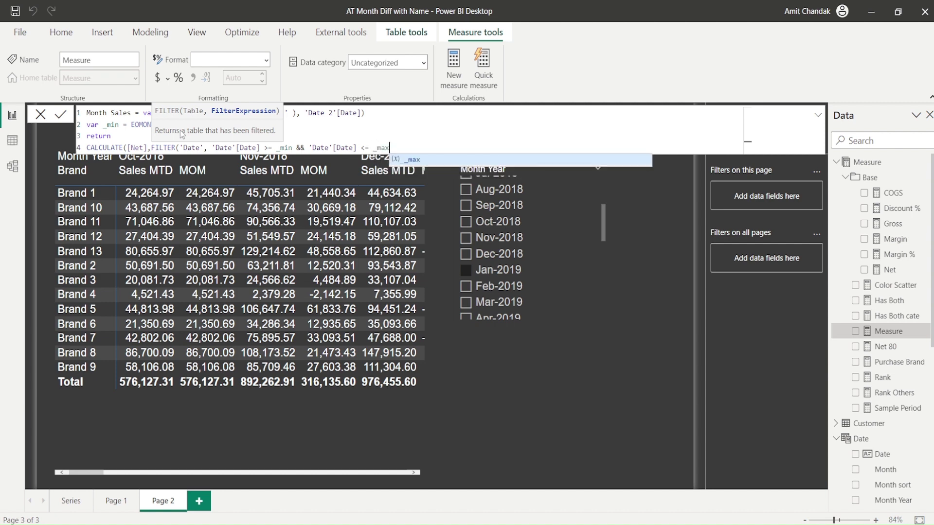
pyautogui.press('Escape')
pyautogui.write('))')
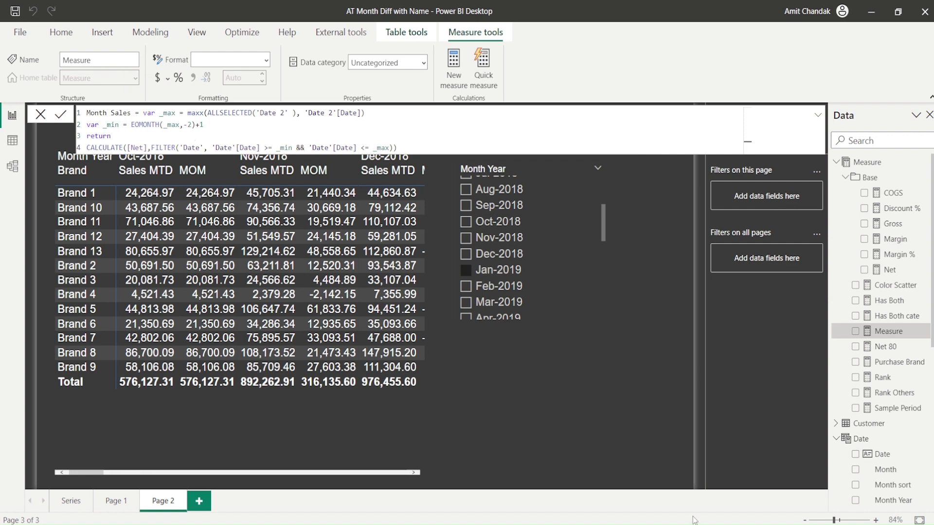
pyautogui.press('Return')
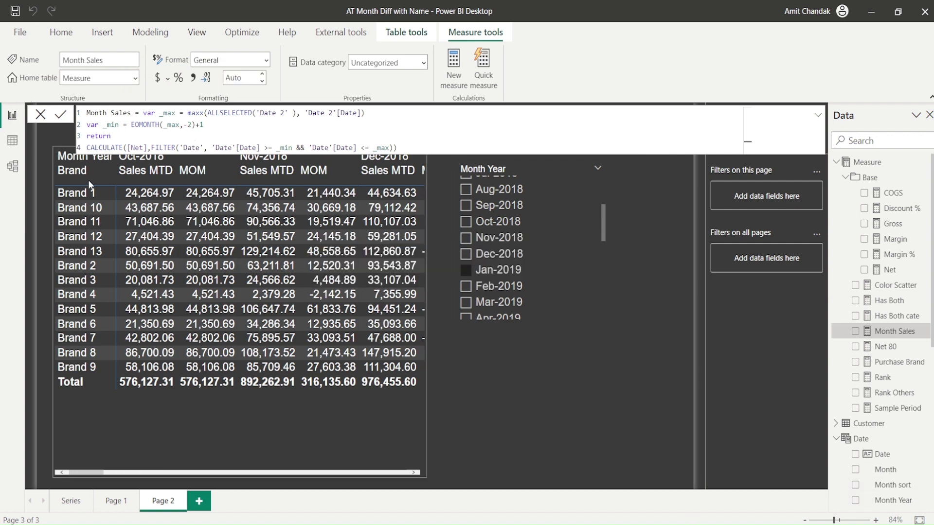
# Remove MOM from the brand matrix's values and replace Sales MTD with the Month Sales measure.
pyautogui.click(396, 437)
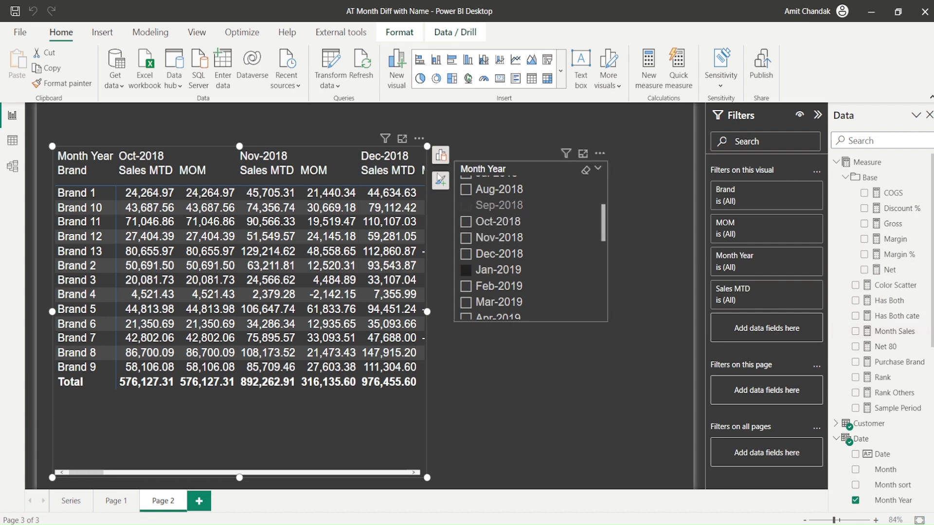
pyautogui.click(442, 158)
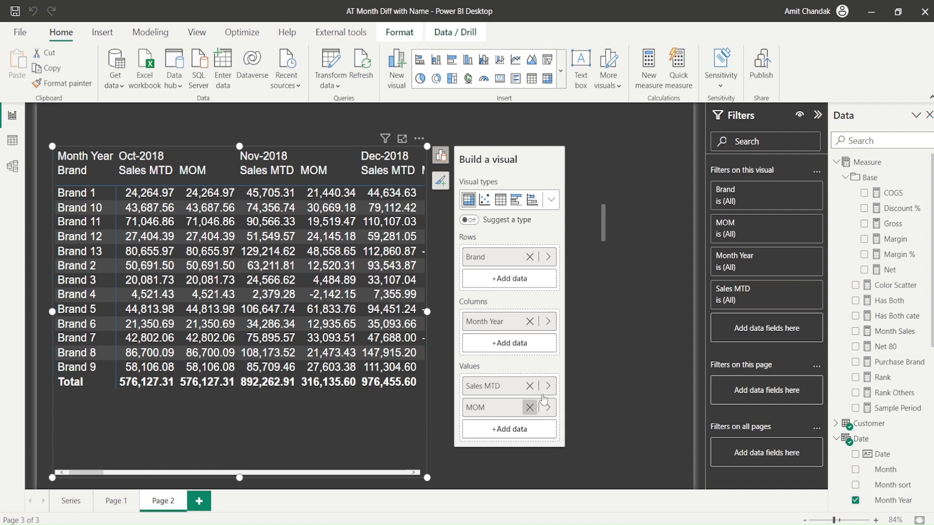
pyautogui.click(532, 408)
pyautogui.click(548, 386)
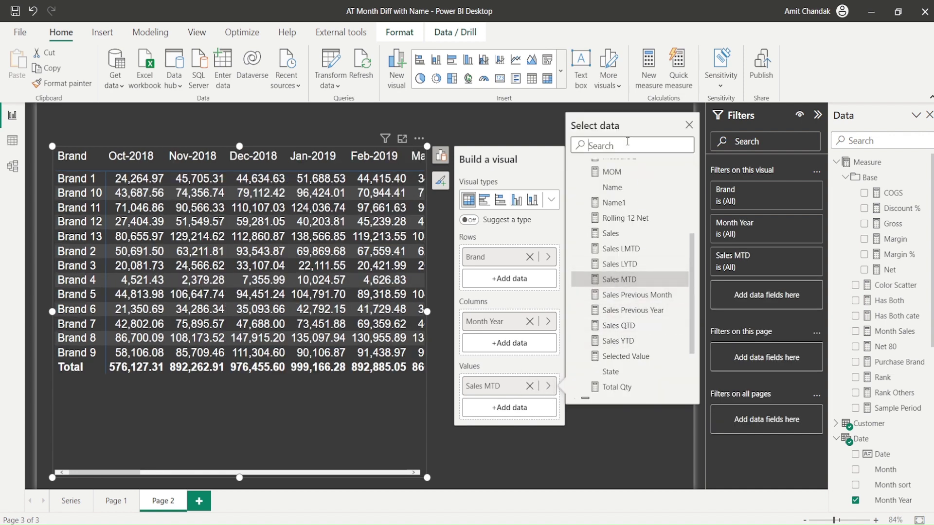
pyautogui.write('m')
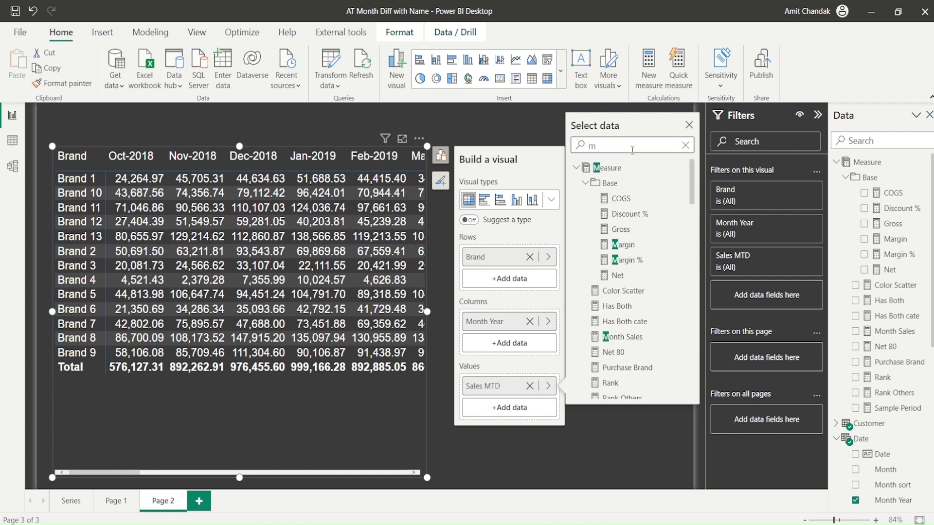
pyautogui.click(640, 341)
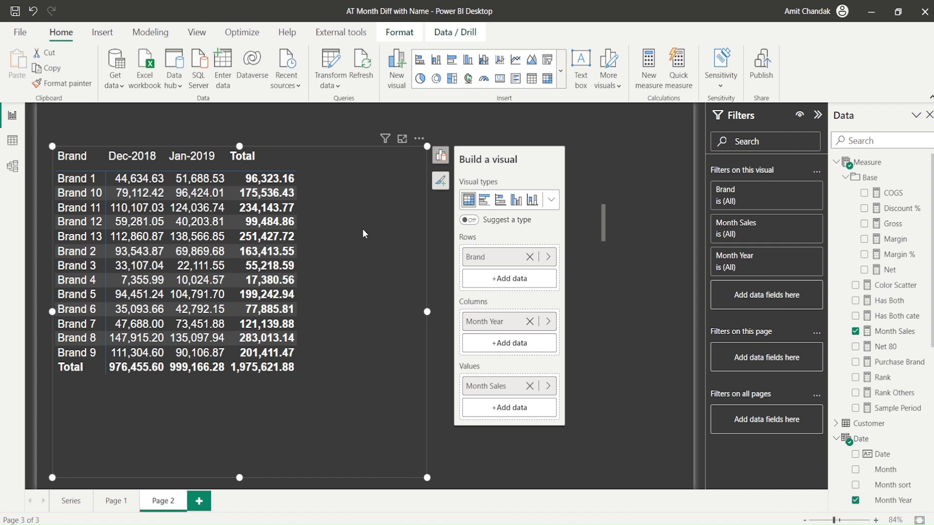
pyautogui.click(504, 118)
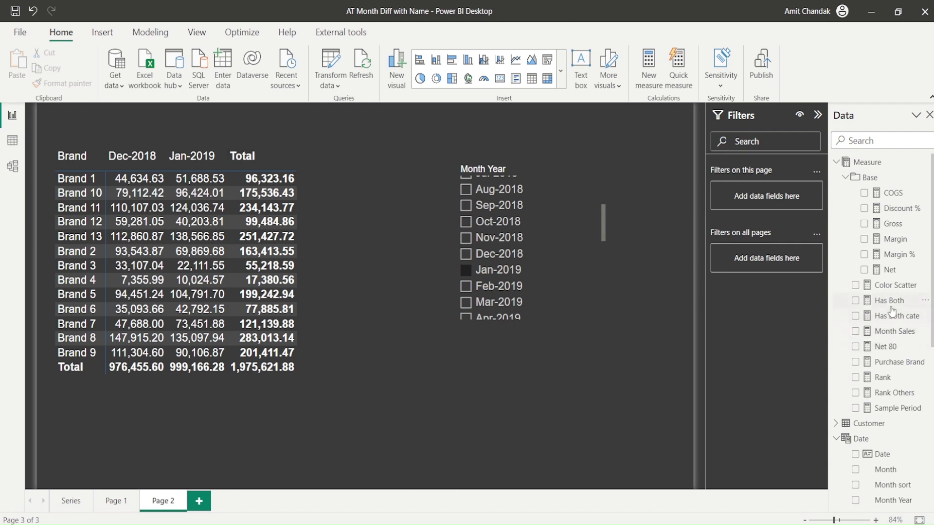
# Find the Sales LMTD measure by searching the fields for "lm" and add it to the brand matrix.
pyautogui.scroll(-2, 899, 290)
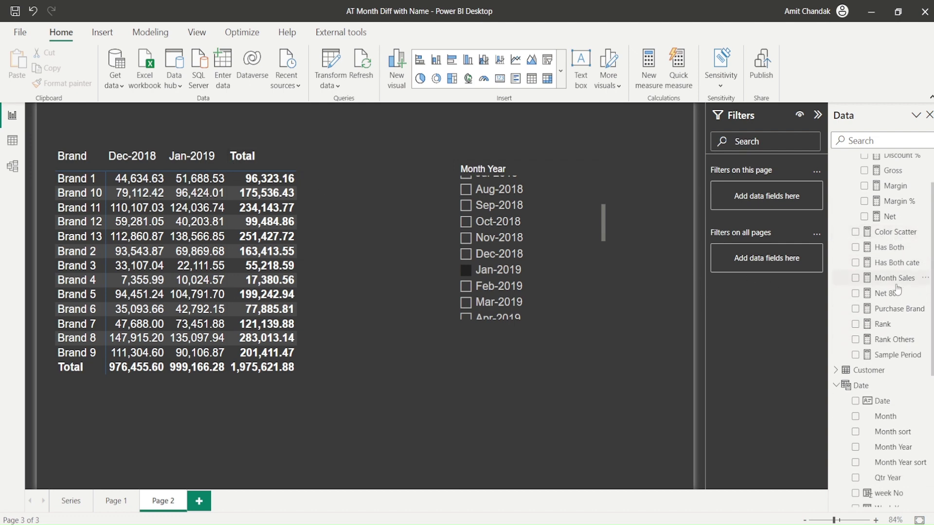
pyautogui.scroll(-2, 898, 290)
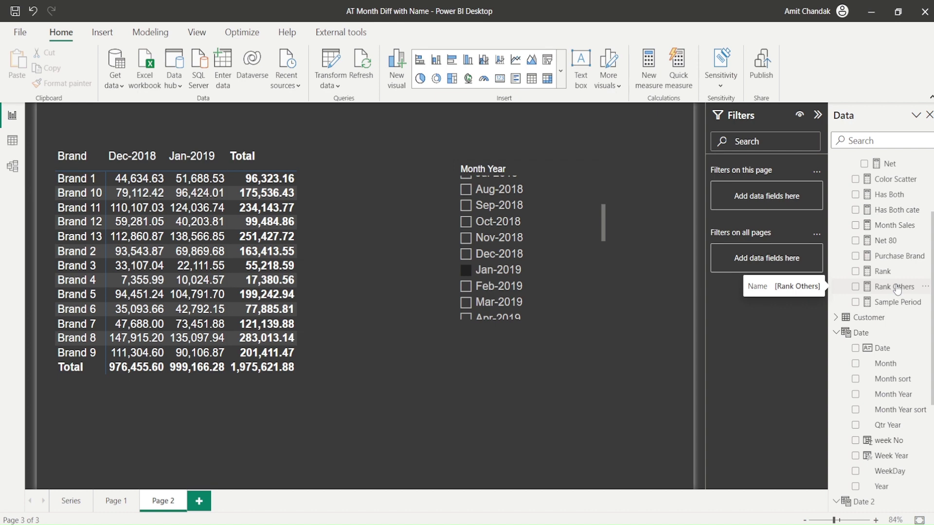
pyautogui.scroll(-7, 898, 290)
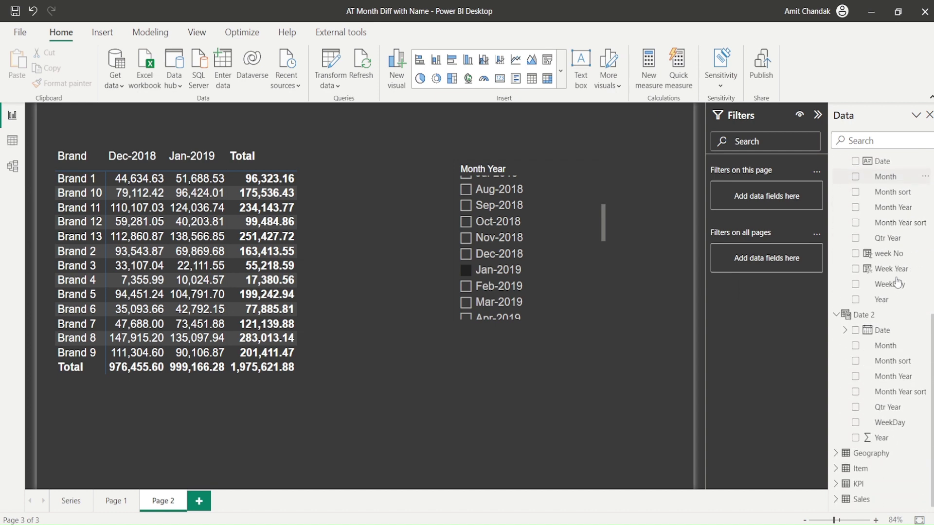
pyautogui.scroll(11, 898, 282)
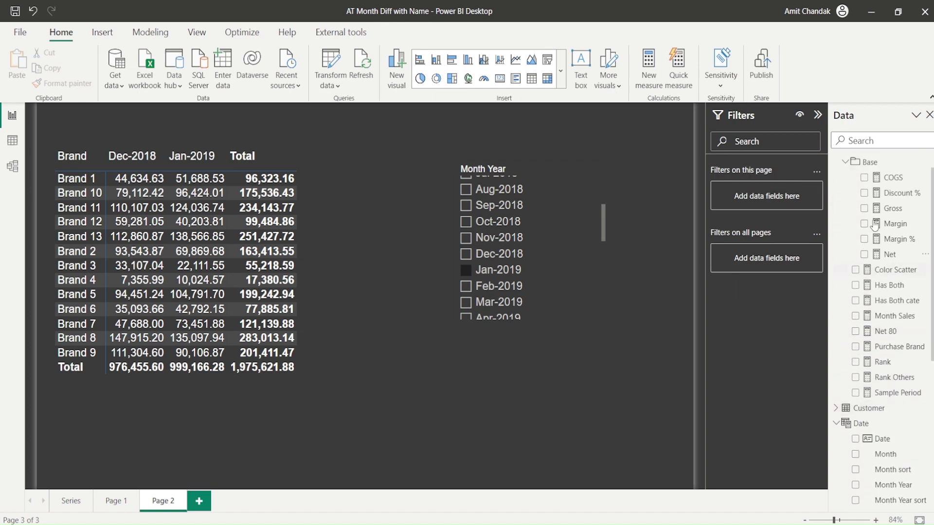
pyautogui.click(857, 140)
pyautogui.write('lm')
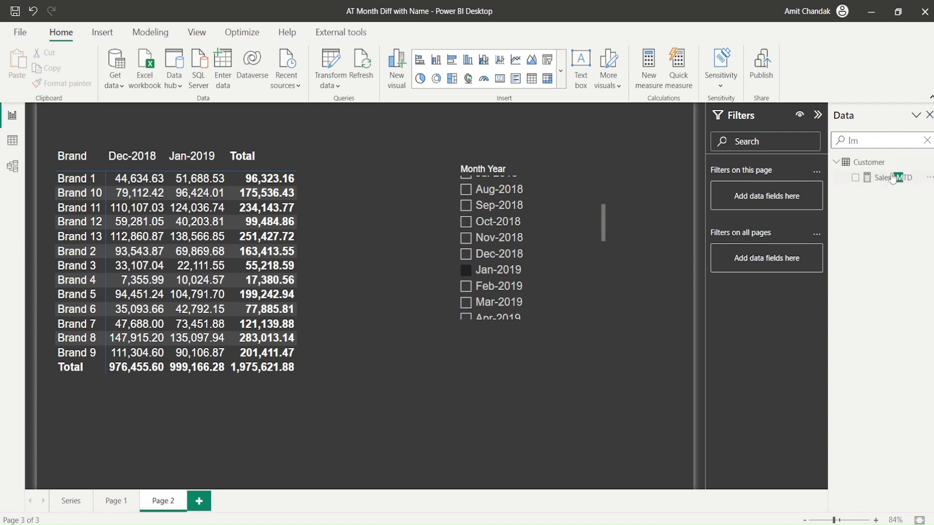
pyautogui.moveTo(890, 177); pyautogui.dragTo(237, 307)
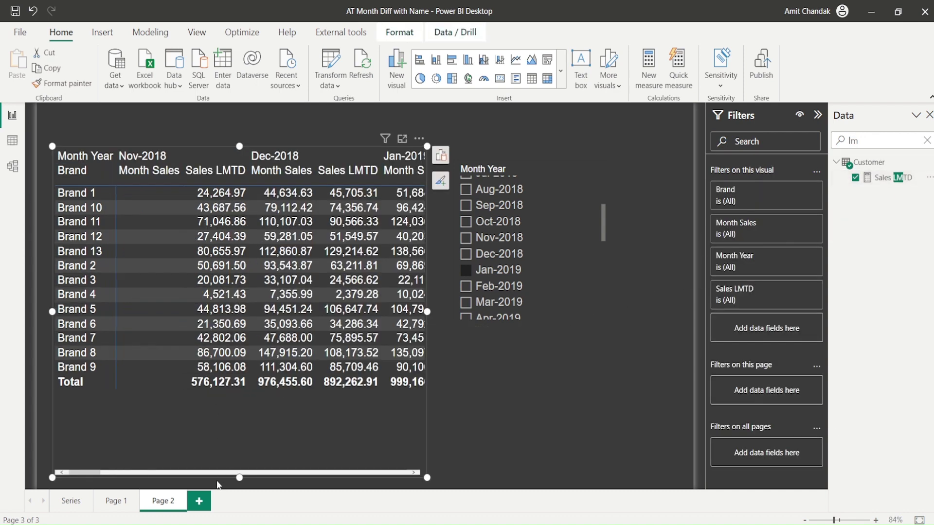
# Compare the matrix's Month Sales and Sales LMTD columns for Dec-2018 and Jan-2019, and view the Sales LMTD formula.
pyautogui.moveTo(94, 475)
pyautogui.mouseDown()
pyautogui.moveTo(140, 473)
pyautogui.moveTo(95, 469)
pyautogui.mouseUp()
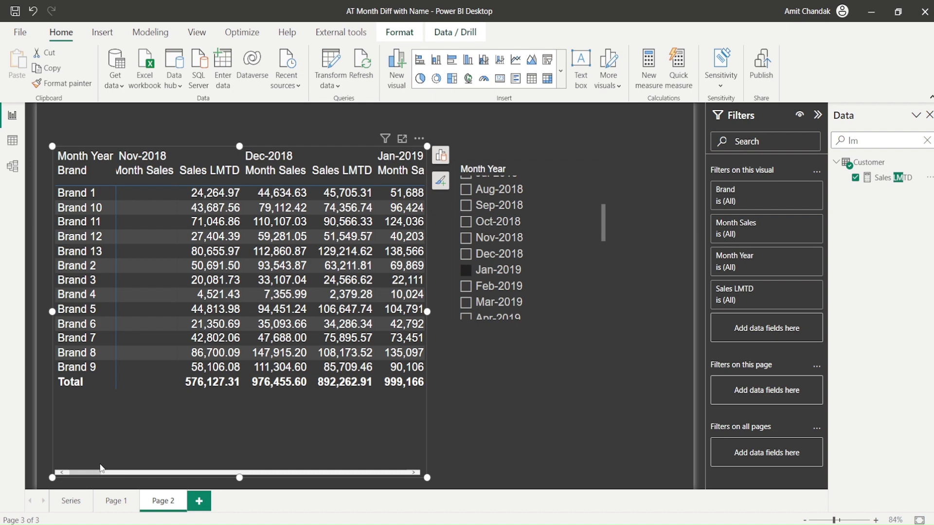
pyautogui.moveTo(97, 473)
pyautogui.mouseDown()
pyautogui.moveTo(367, 457)
pyautogui.moveTo(402, 445)
pyautogui.moveTo(223, 447)
pyautogui.moveTo(100, 467)
pyautogui.moveTo(139, 474)
pyautogui.moveTo(112, 471)
pyautogui.mouseUp()
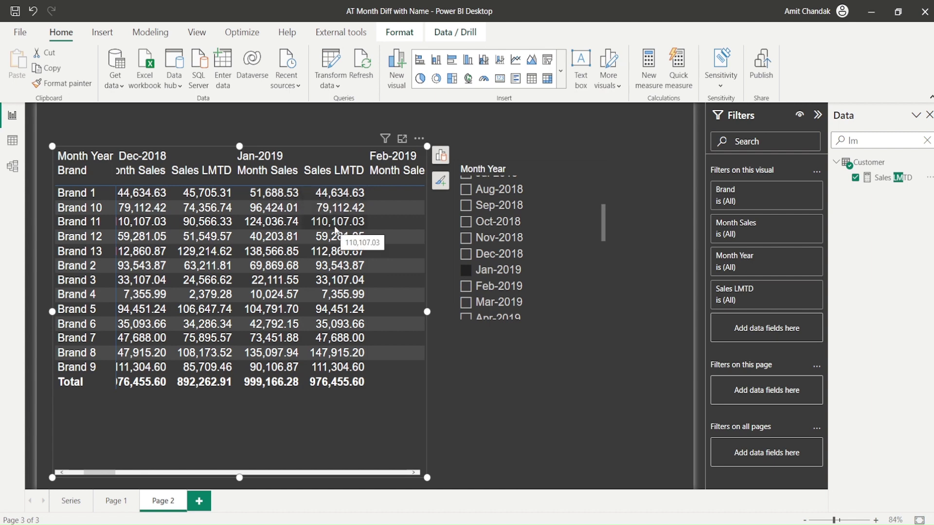
pyautogui.click(905, 178)
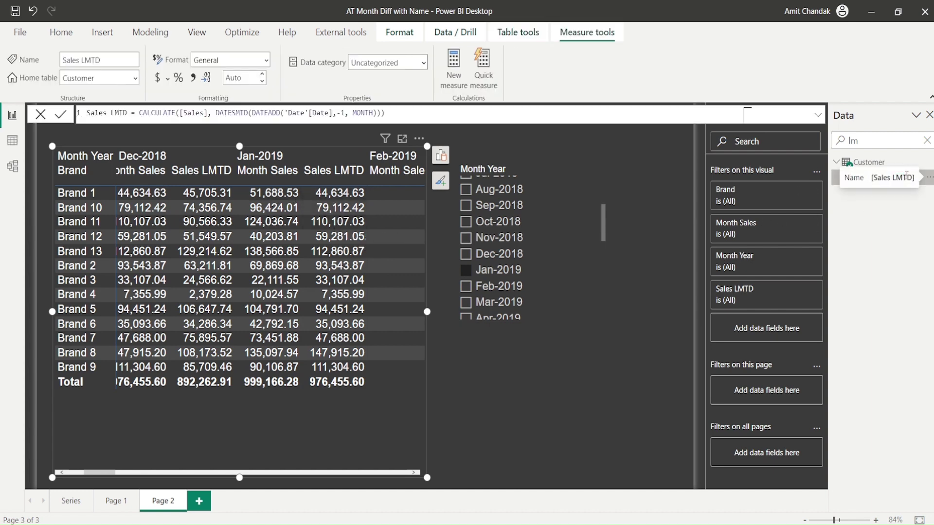
pyautogui.click(927, 141)
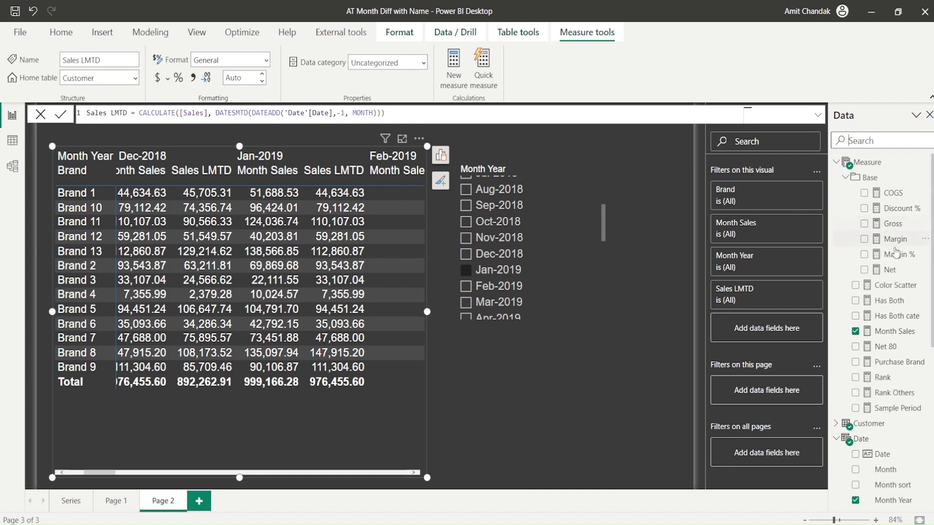
pyautogui.scroll(-2, 896, 262)
pyautogui.click(895, 278)
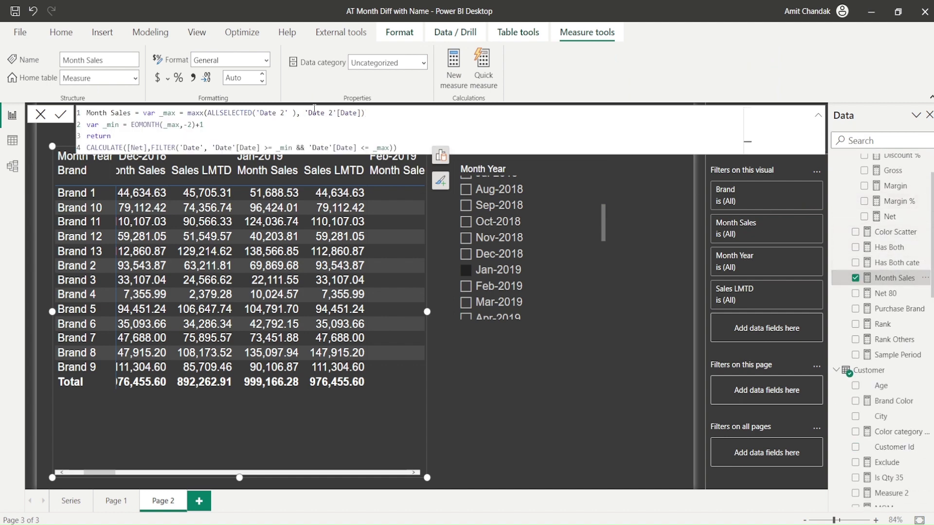
pyautogui.moveTo(411, 148); pyautogui.dragTo(186, 113)
pyautogui.click(60, 114)
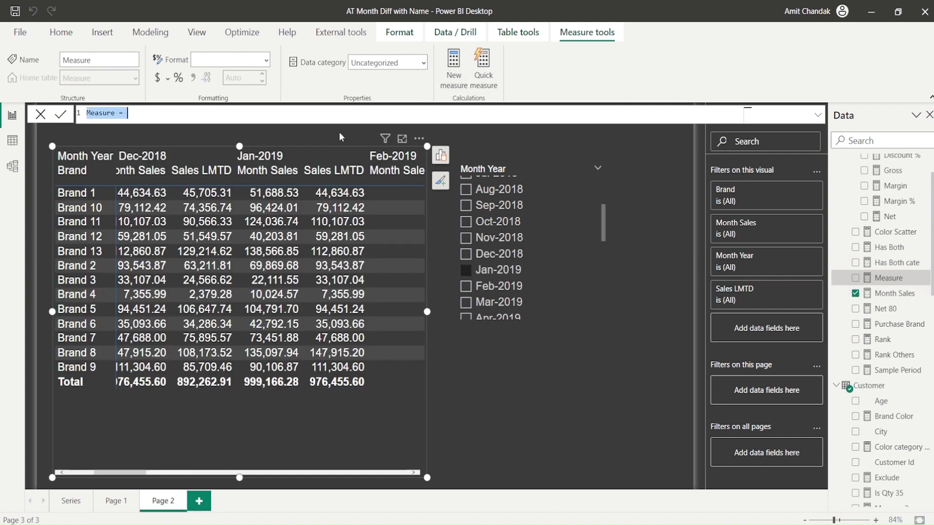
pyautogui.write("'Date 2'")
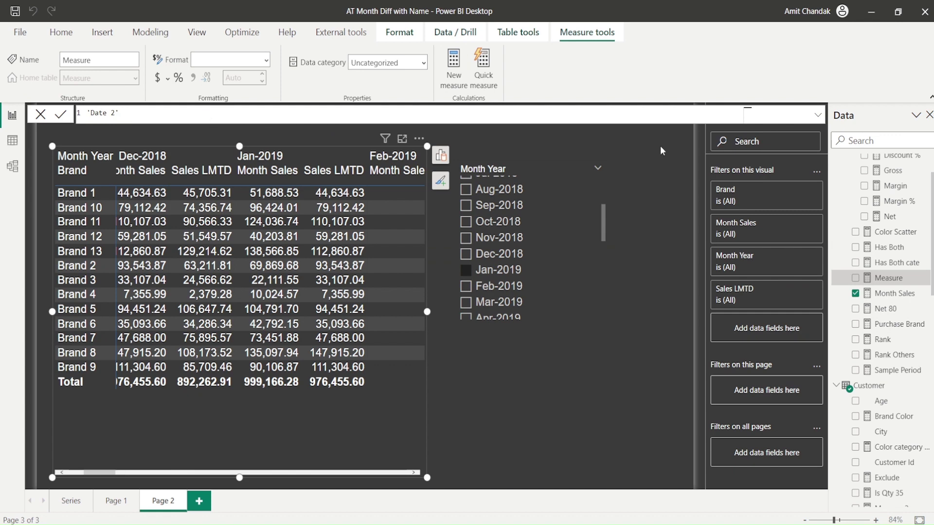
pyautogui.press('Escape')
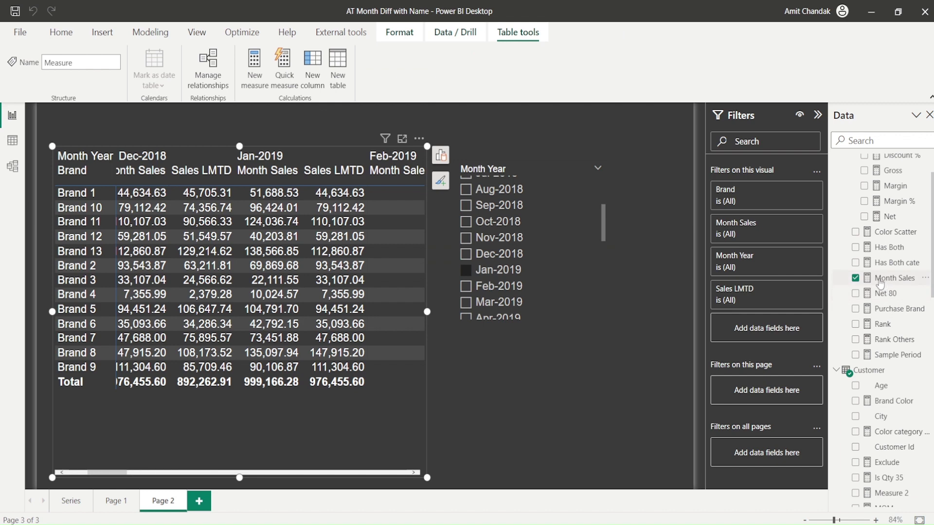
# Copy the entire Month Sales formula and paste it into a new measure in the Measure table.
pyautogui.click(880, 279)
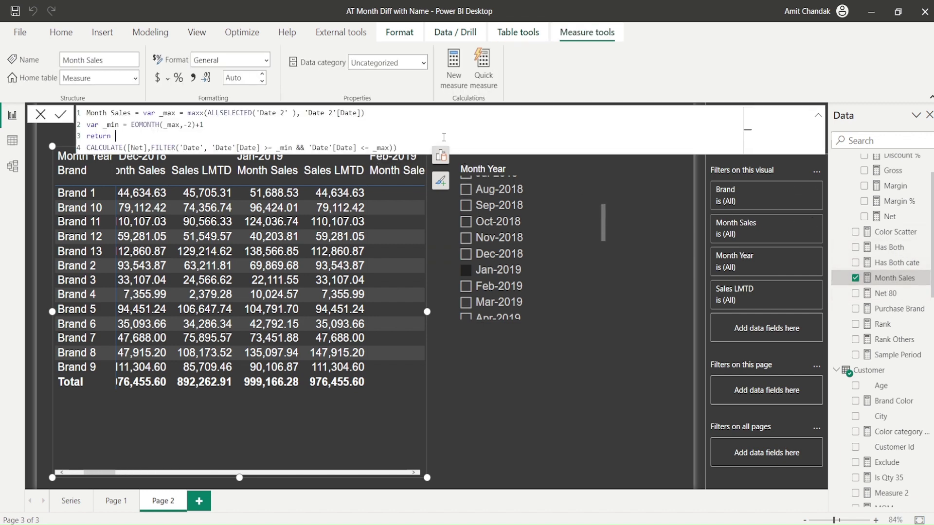
pyautogui.hotkey('ctrl', 'a')
pyautogui.hotkey('ctrl', 'c')
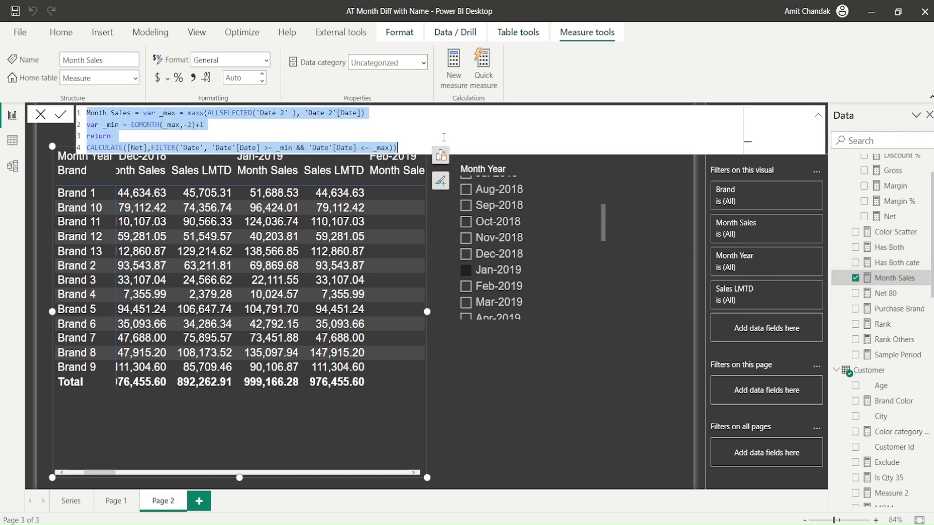
pyautogui.click(545, 95)
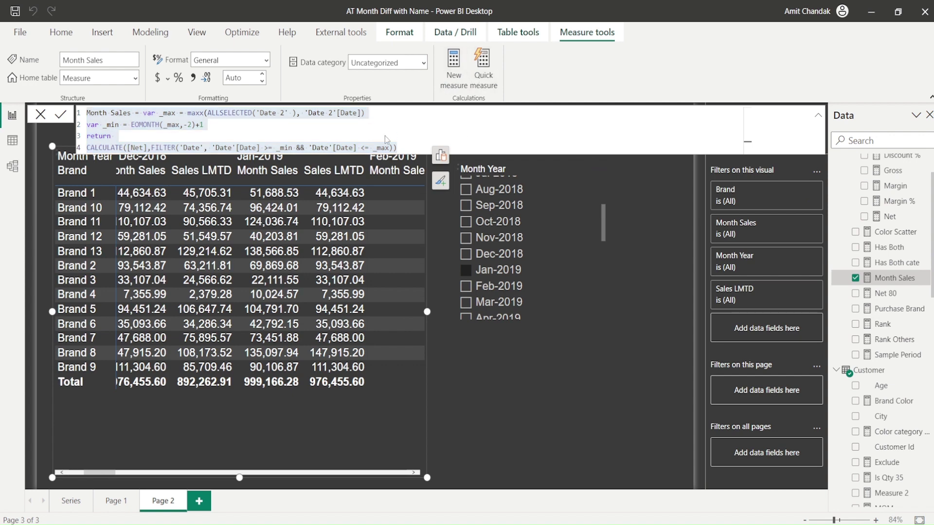
pyautogui.hotkey('alt', 'h')
pyautogui.press('n')
pyautogui.hotkey('ctrl', 'v')
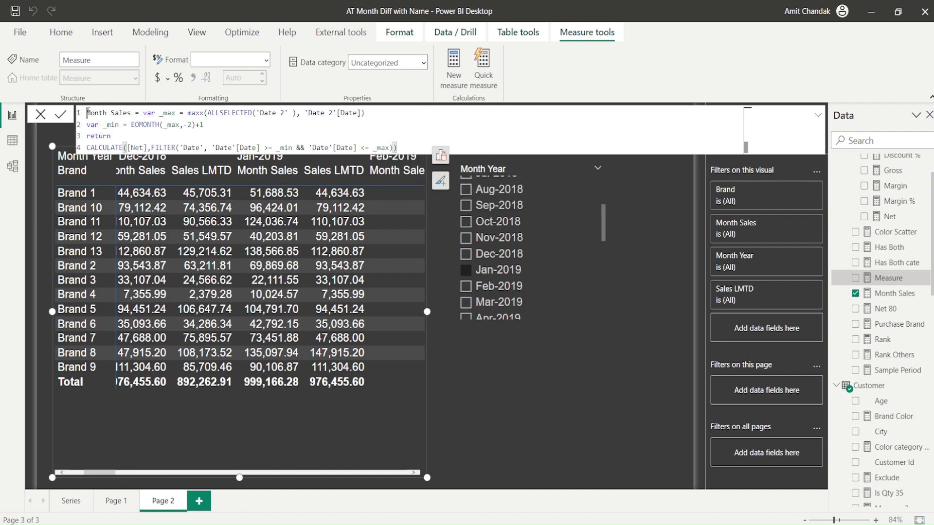
# Name the new measure Prior Month Sales and wrap [Net] in a nested CALCULATE filtered by PREVIOUSMONTH on 'Date'[Date].
pyautogui.click(88, 112)
pyautogui.write('Prior')
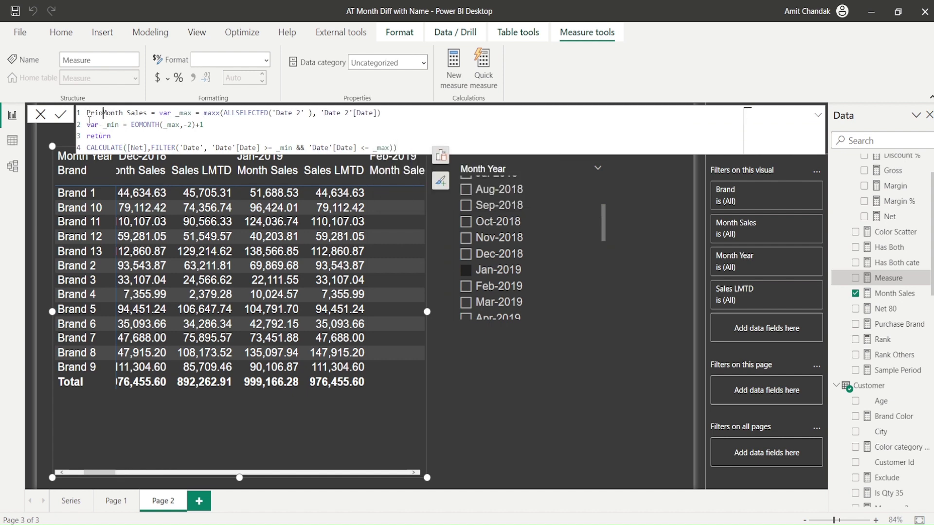
pyautogui.click(129, 147)
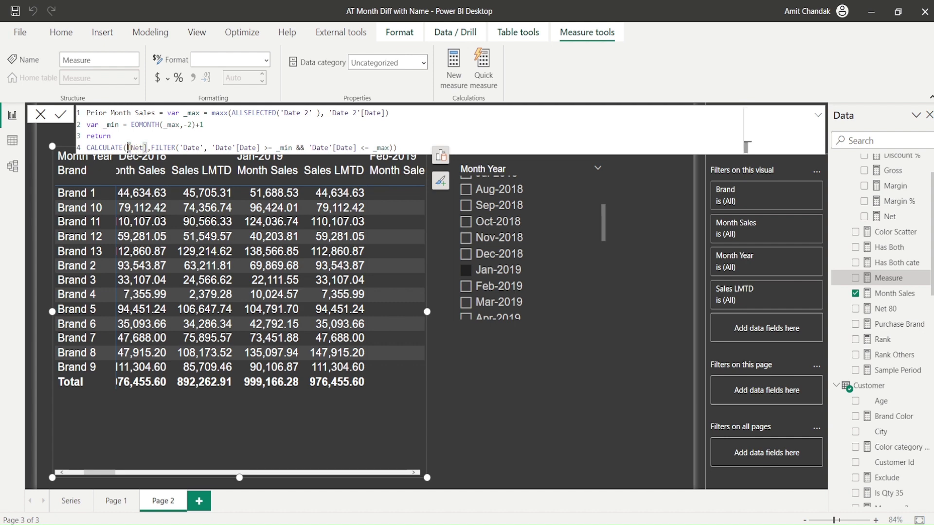
pyautogui.write('CALCULATE(')
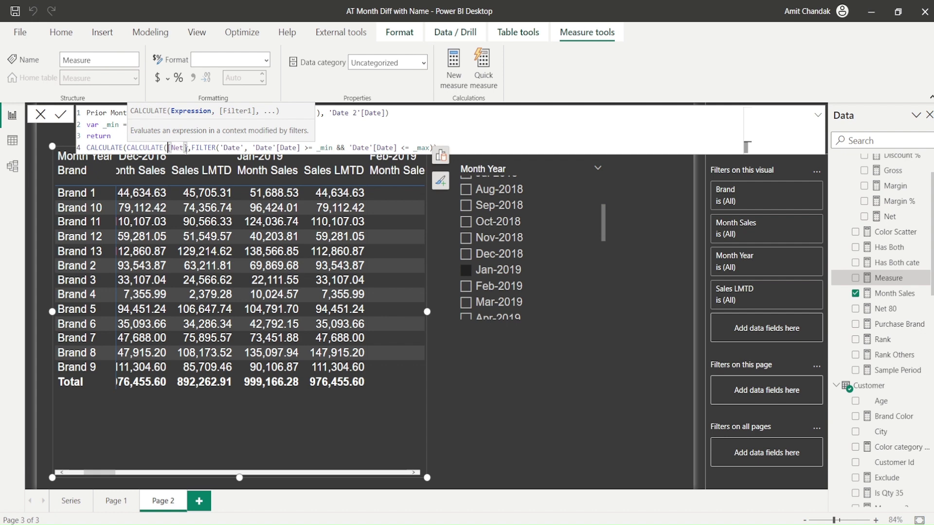
pyautogui.click(188, 147)
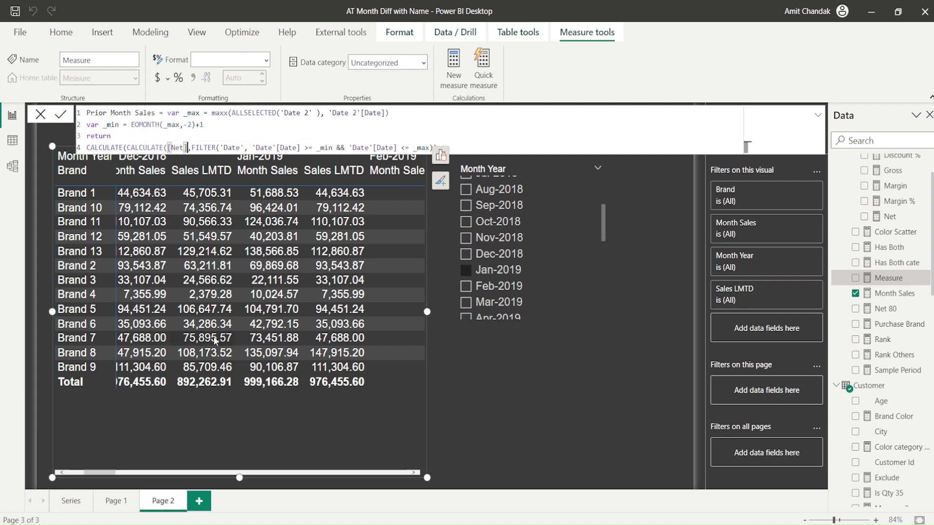
pyautogui.write(', pre')
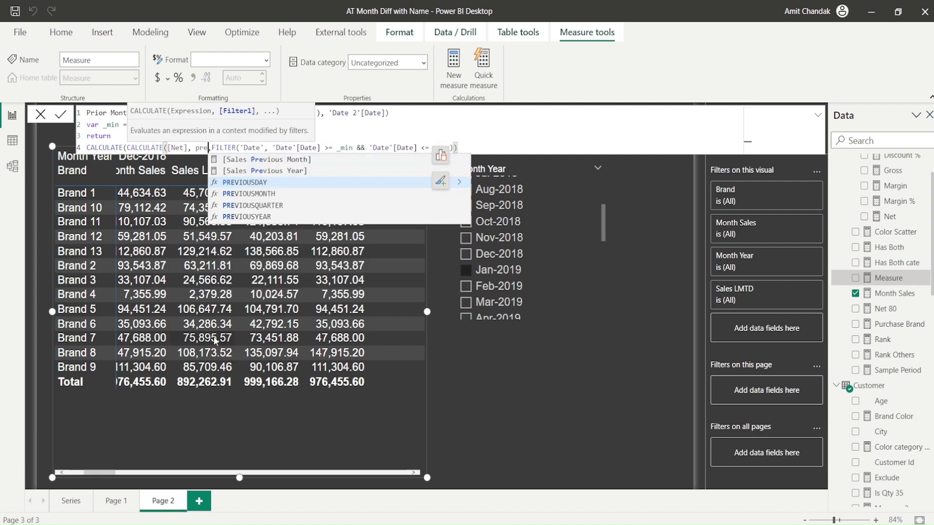
pyautogui.press('Down')
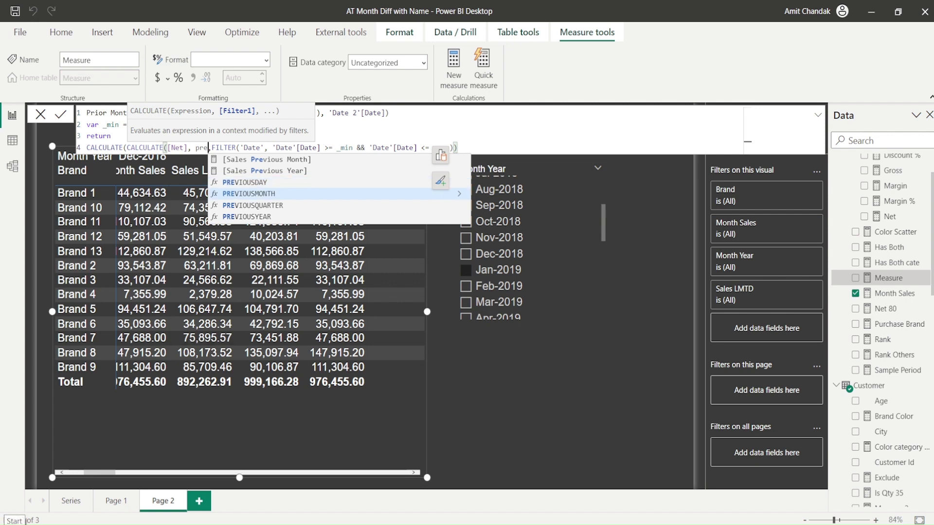
pyautogui.press('Tab')
pyautogui.write('date')
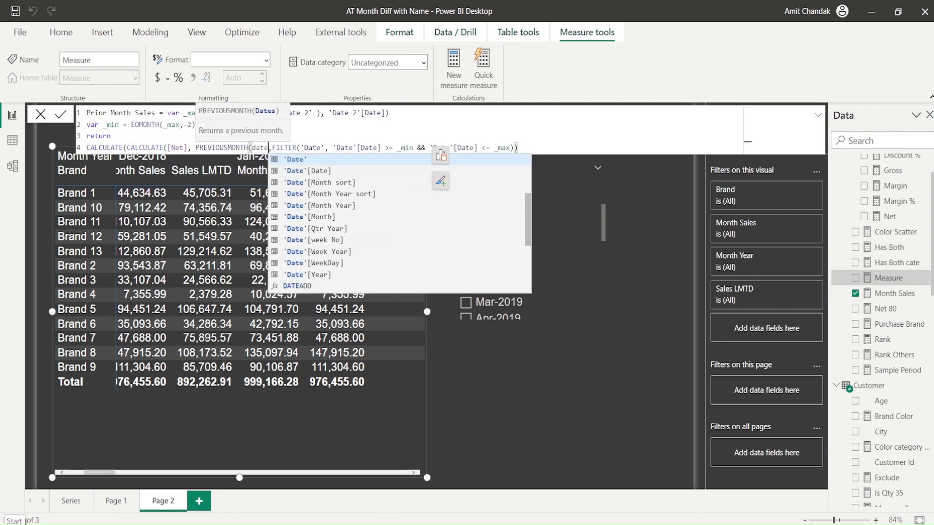
pyautogui.click(313, 170)
pyautogui.click(313, 171)
pyautogui.write('))')
pyautogui.press('Return')
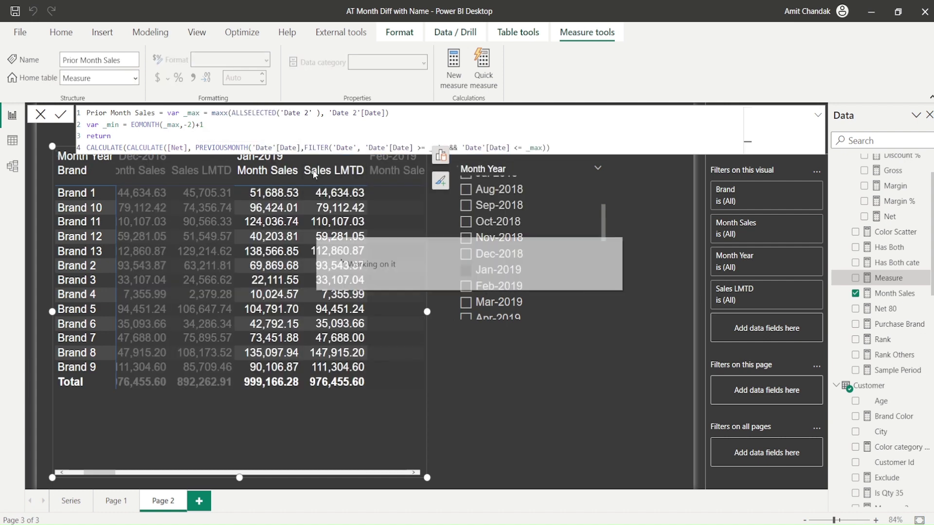
# Correct the Prior Month Sales brackets by closing PREVIOUSMONTH and the inner CALCULATE before FILTER, and remove the surplus closing brackets at the formula's end.
pyautogui.click(304, 148)
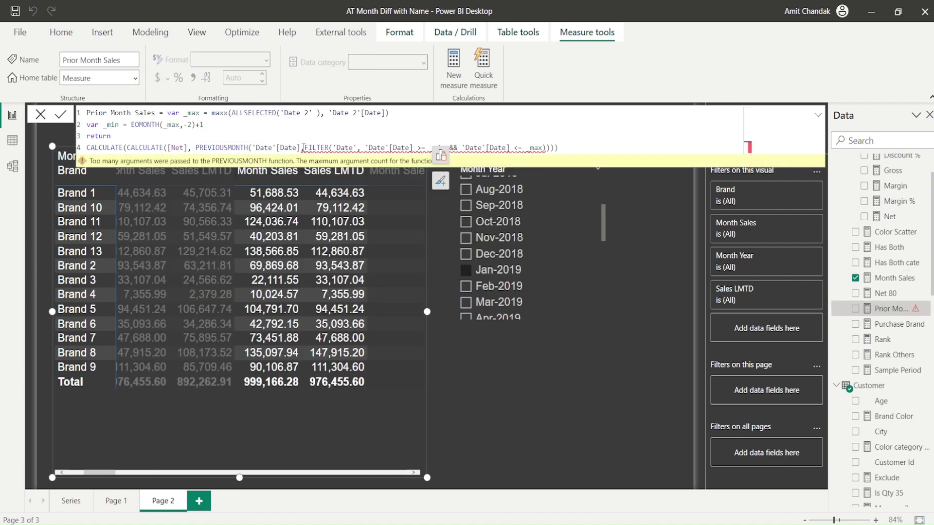
pyautogui.write(')')
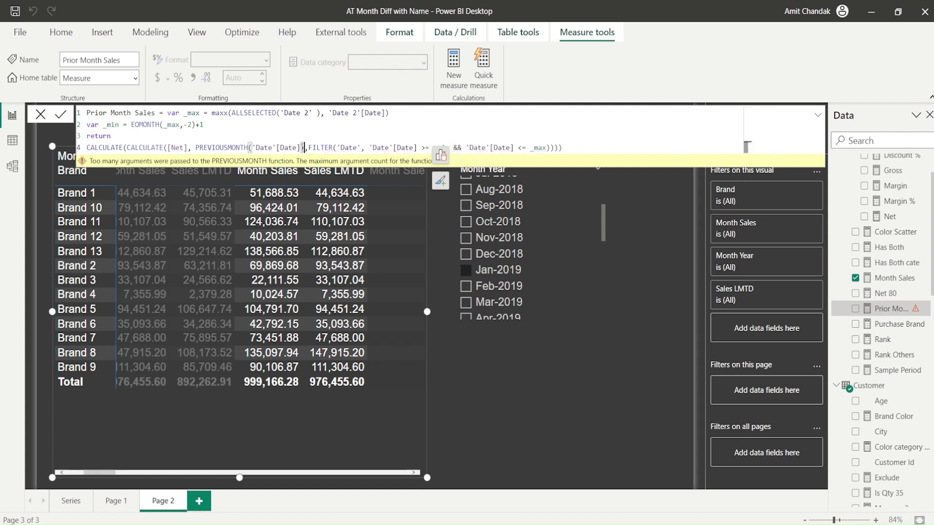
pyautogui.write(')')
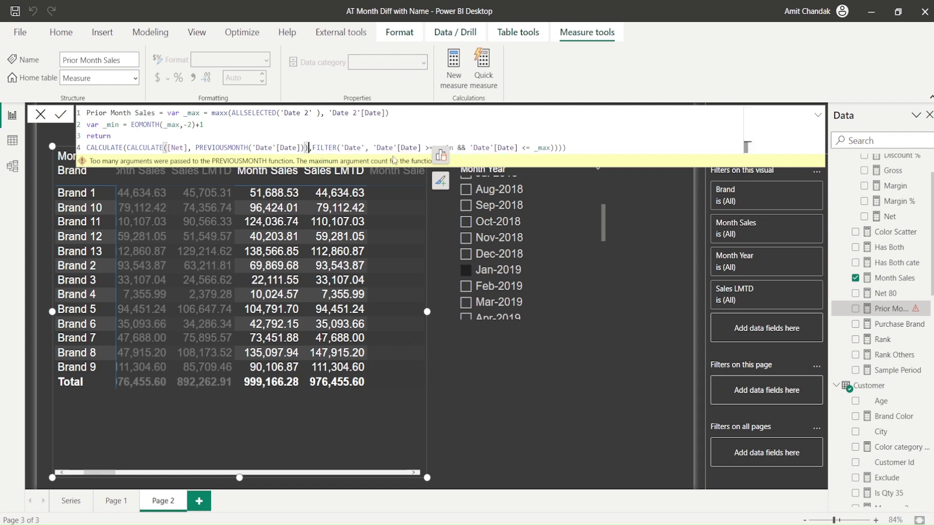
pyautogui.click(587, 148)
pyautogui.press('BackSpace')
pyautogui.press('BackSpace')
pyautogui.press('BackSpace')
pyautogui.press('Return')
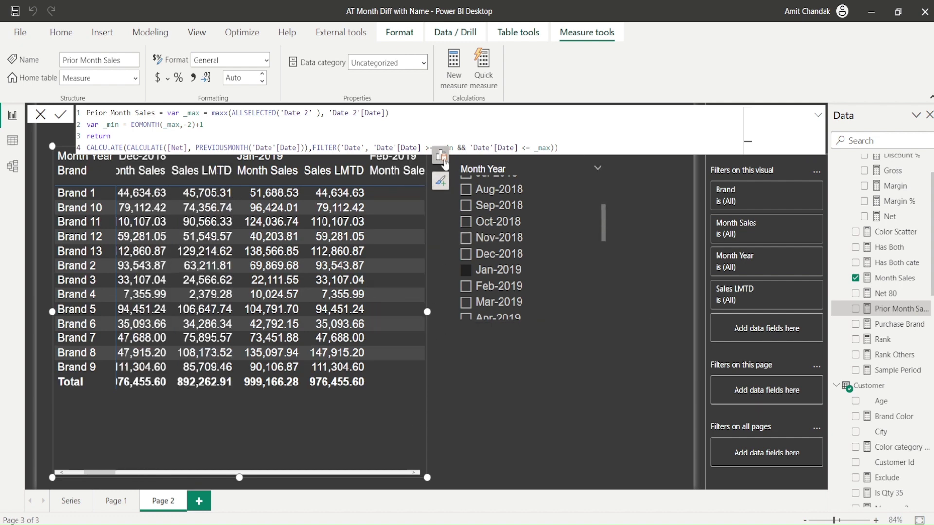
pyautogui.moveTo(313, 149); pyautogui.dragTo(128, 148)
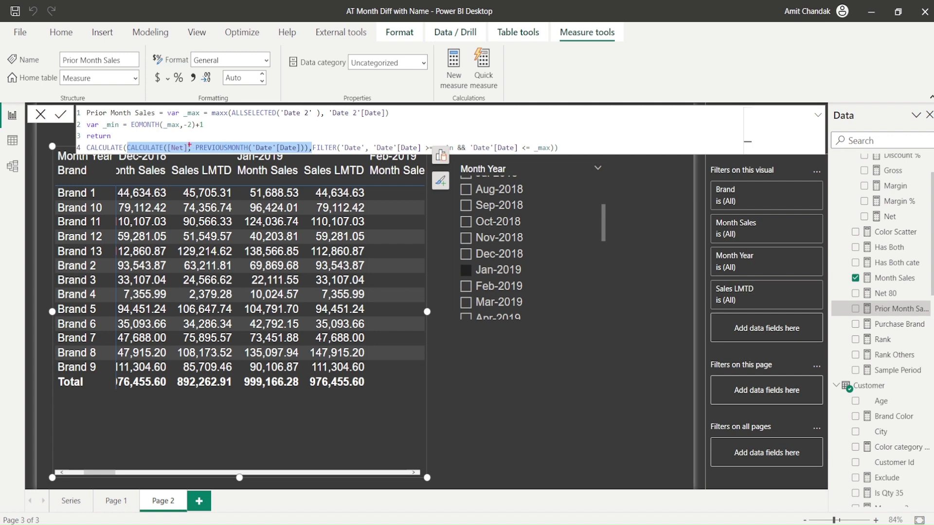
pyautogui.moveTo(128, 141); pyautogui.dragTo(310, 154)
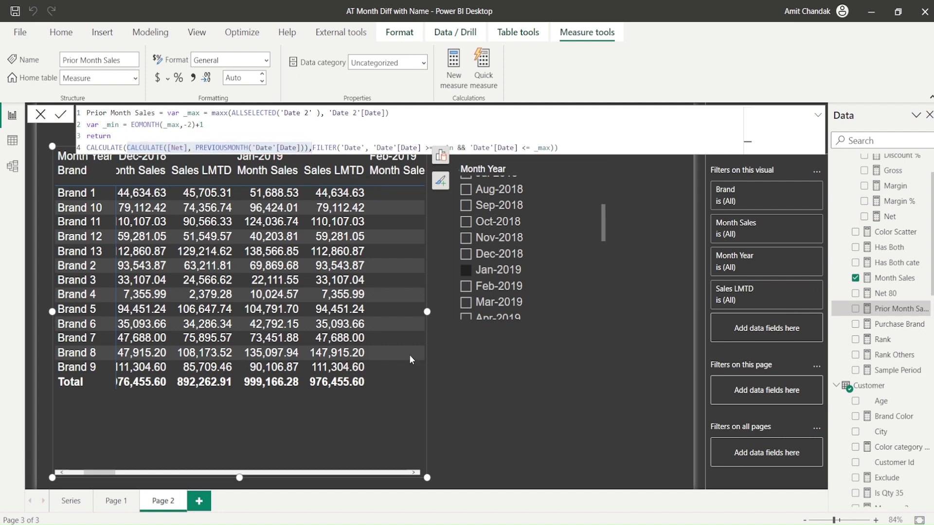
# Replace Sales LMTD with the Prior Month Sales measure in the brand matrix's values, finding it by searching for "pr".
pyautogui.click(440, 157)
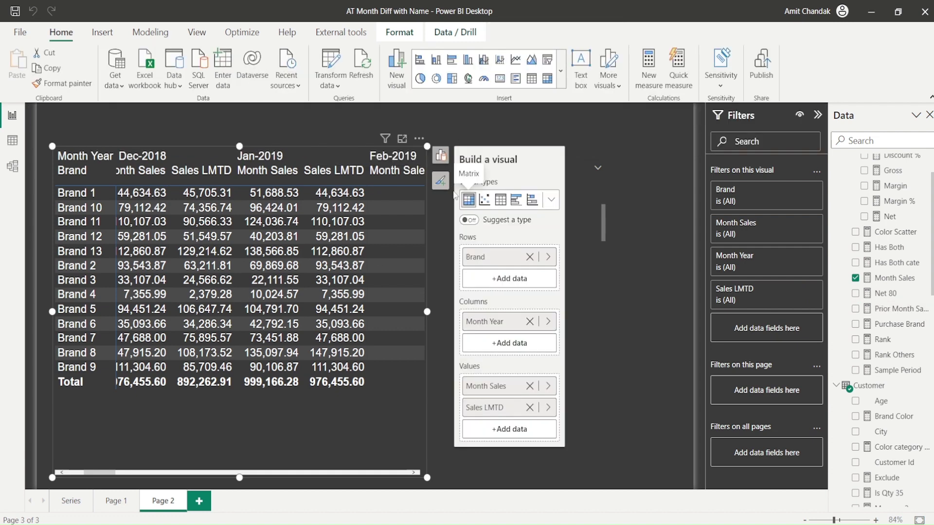
pyautogui.click(548, 408)
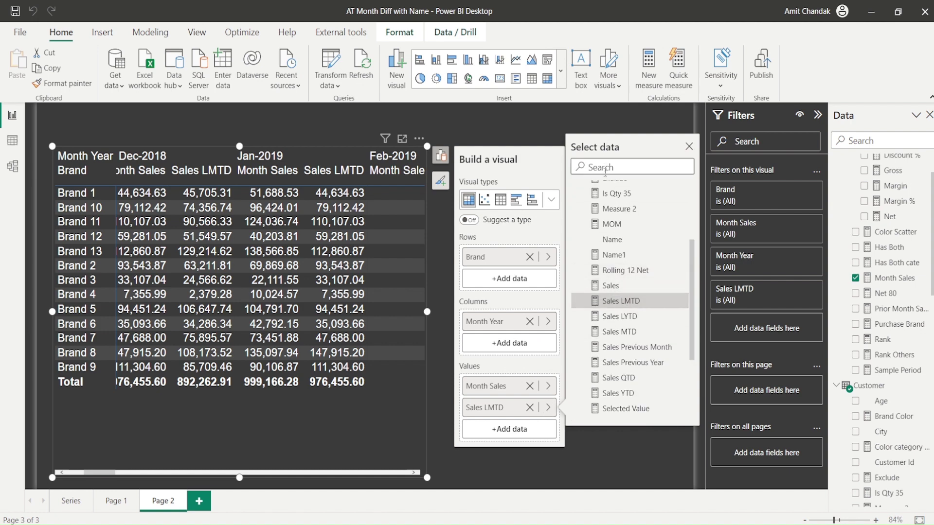
pyautogui.write('pr')
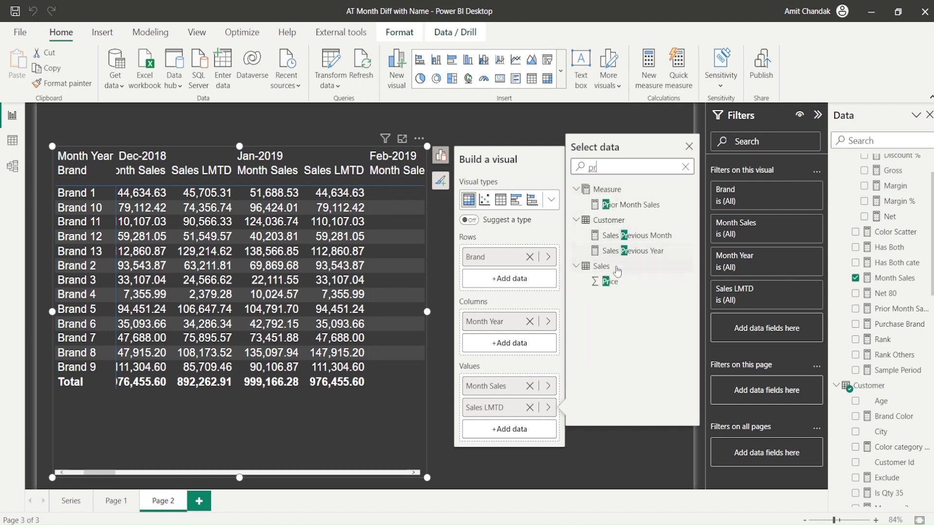
pyautogui.click(623, 205)
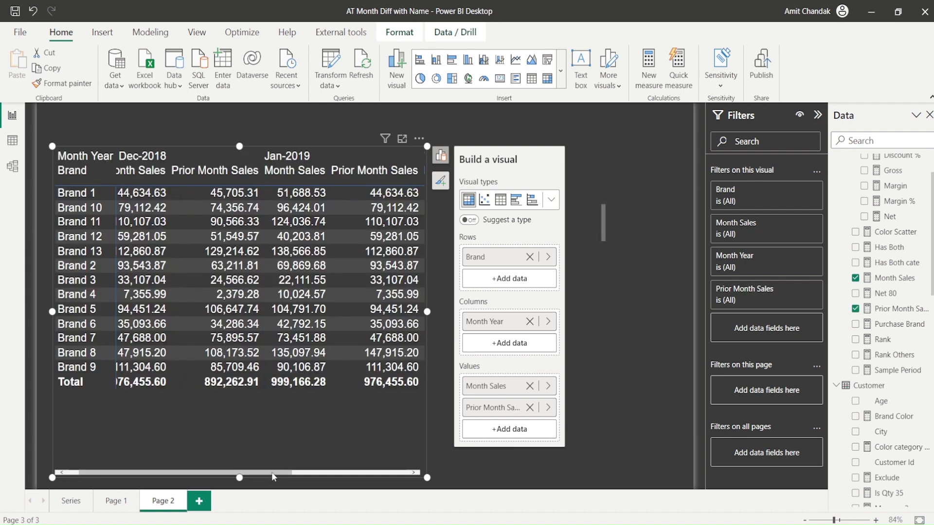
pyautogui.click(583, 166)
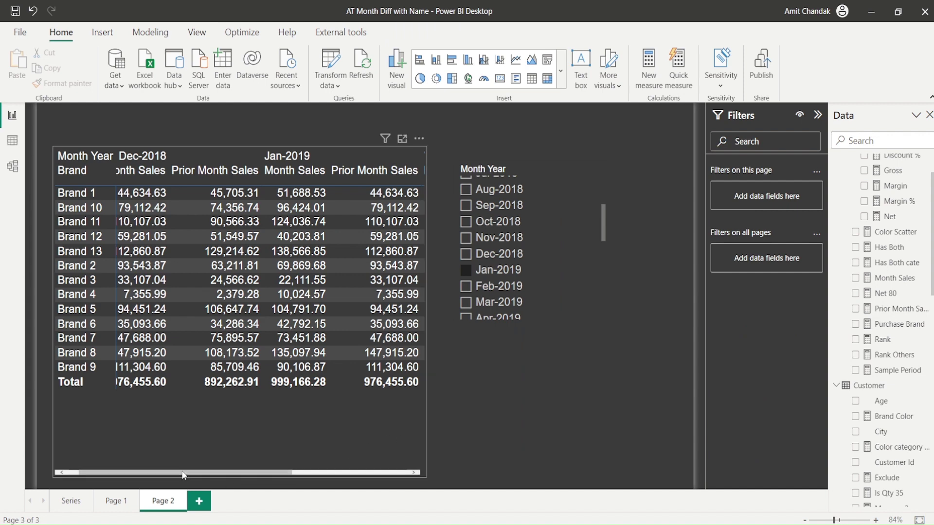
# Widen the brand matrix to show more of its sales columns, moving the Month Year slicer aside to make room.
pyautogui.moveTo(183, 473)
pyautogui.mouseDown()
pyautogui.moveTo(160, 474)
pyautogui.moveTo(179, 472)
pyautogui.moveTo(171, 471)
pyautogui.mouseUp()
pyautogui.click(358, 195)
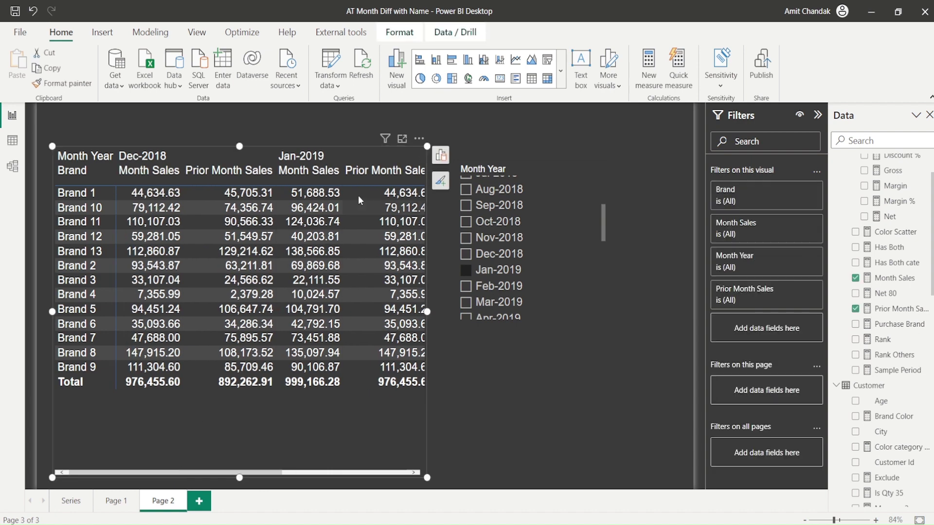
pyautogui.moveTo(434, 308); pyautogui.dragTo(454, 308)
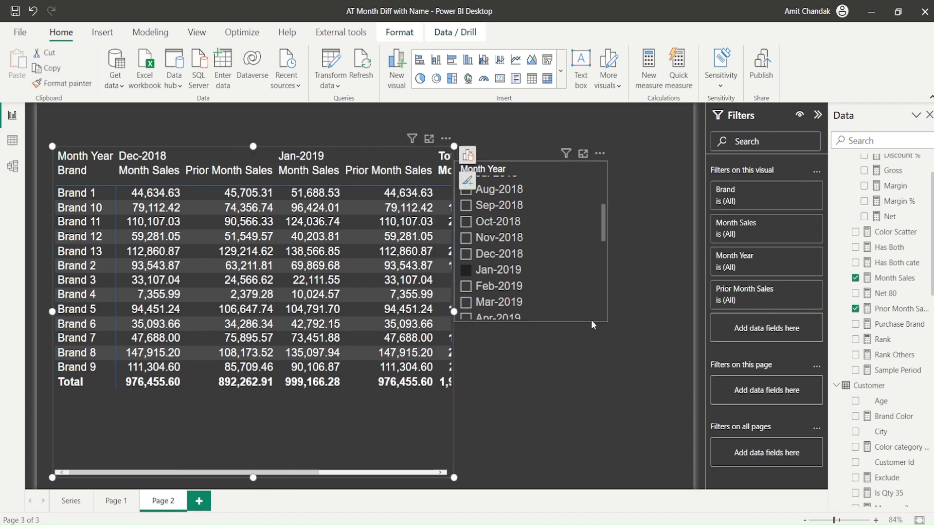
pyautogui.moveTo(603, 280); pyautogui.dragTo(665, 270)
pyautogui.click(368, 450)
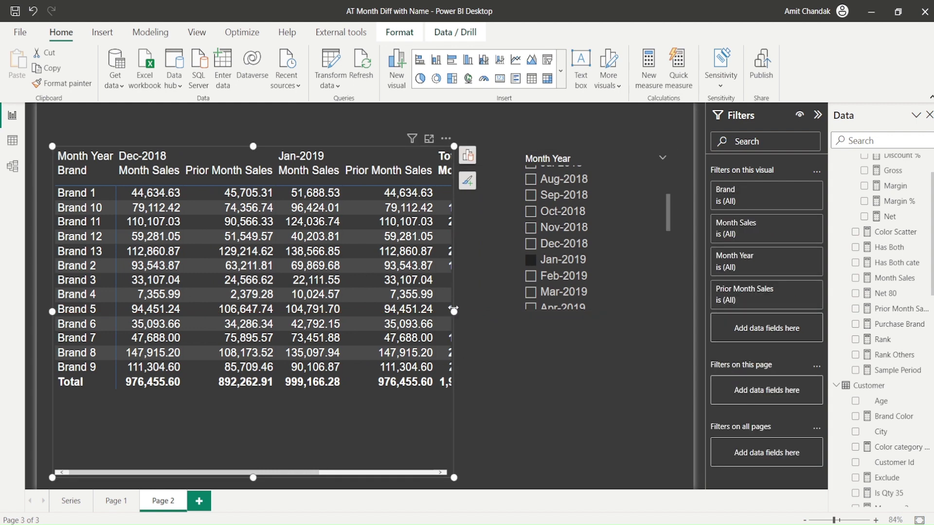
pyautogui.moveTo(453, 312); pyautogui.dragTo(498, 311)
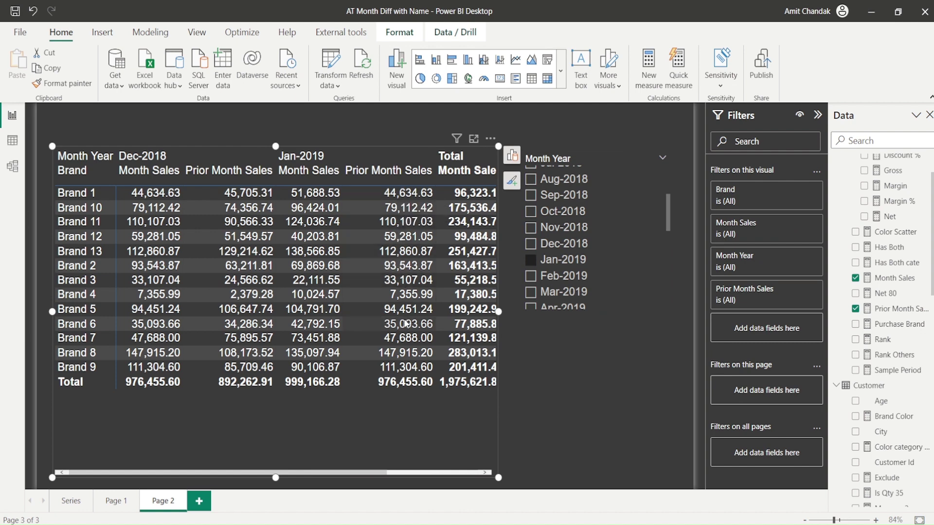
# Check the matrix's total columns against the Month Sales formula and copy the final CALCULATE expression from the Prior Month Sales measure.
pyautogui.click(899, 277)
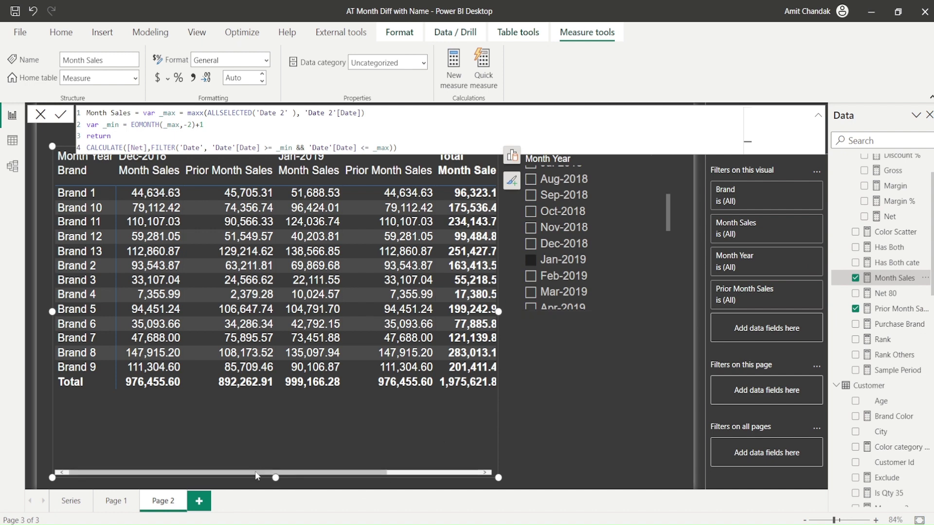
pyautogui.moveTo(254, 473); pyautogui.dragTo(352, 477)
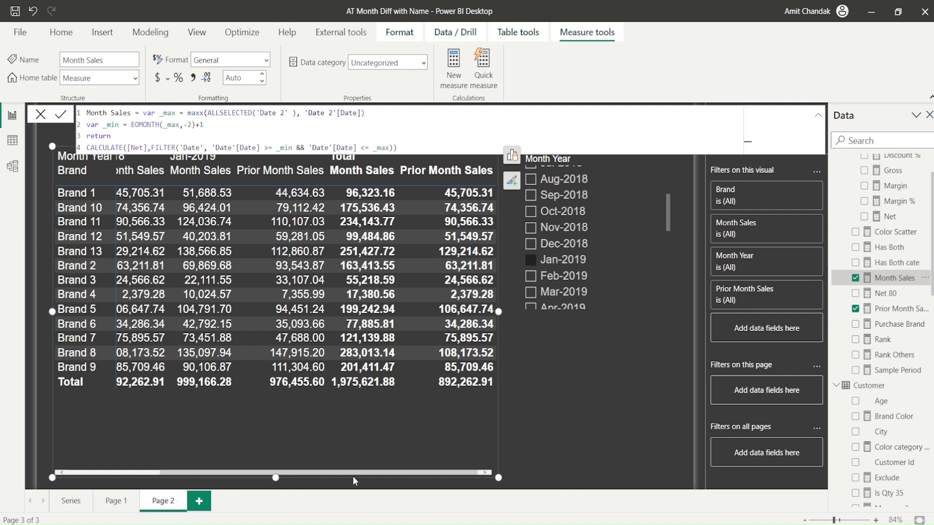
pyautogui.click(899, 309)
pyautogui.moveTo(567, 149); pyautogui.dragTo(87, 153)
pyautogui.hotkey('ctrl', 'c')
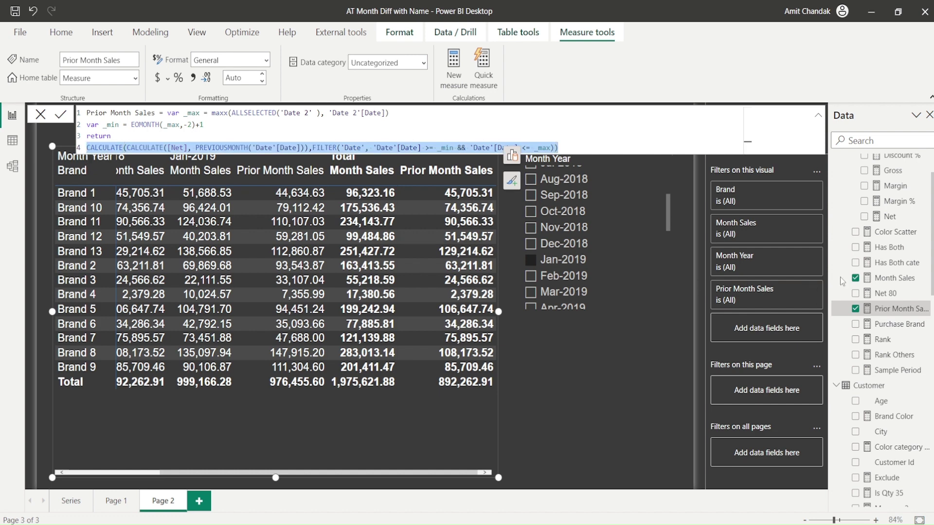
# Insert an IF condition after return in the Month Sales formula that tests ISINSCOPE('Date'[Month Year]) before the CALCULATE expression.
pyautogui.click(890, 278)
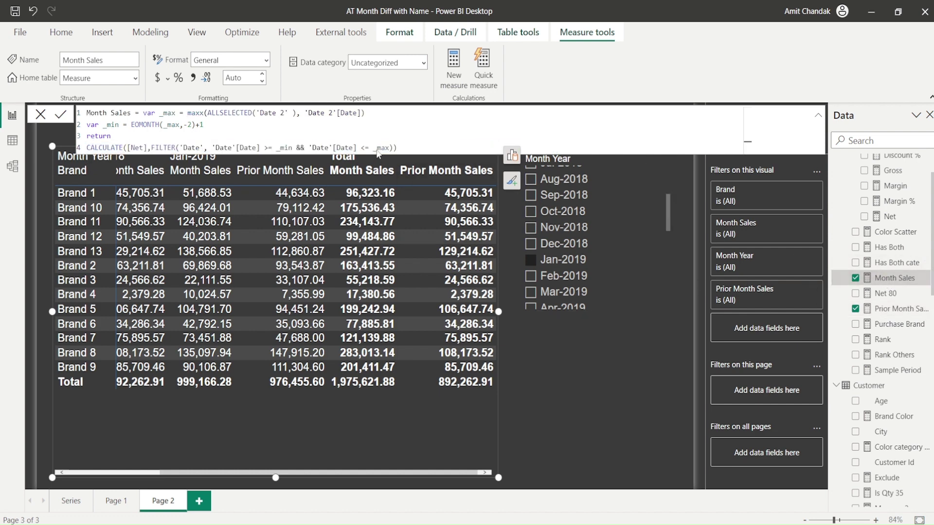
pyautogui.click(124, 139)
pyautogui.press('Return')
pyautogui.write('if')
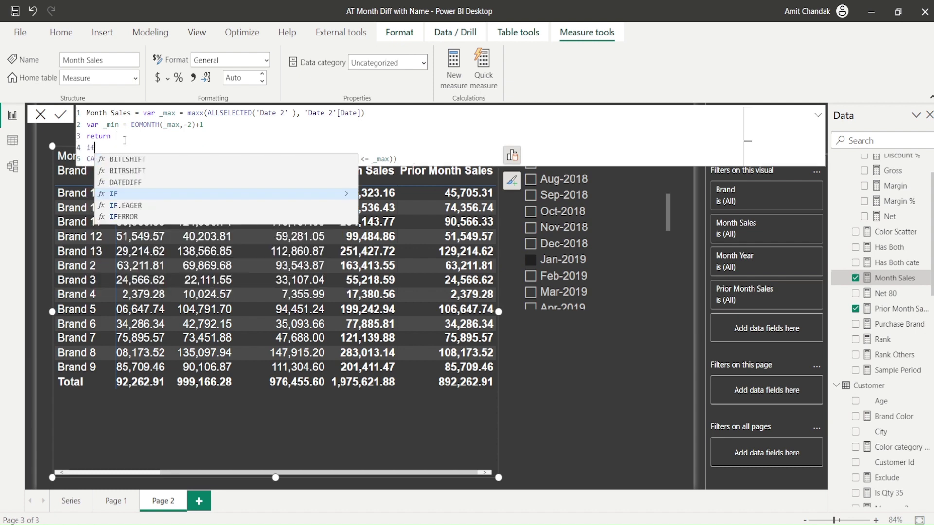
pyautogui.write('(ISINSCOPE(')
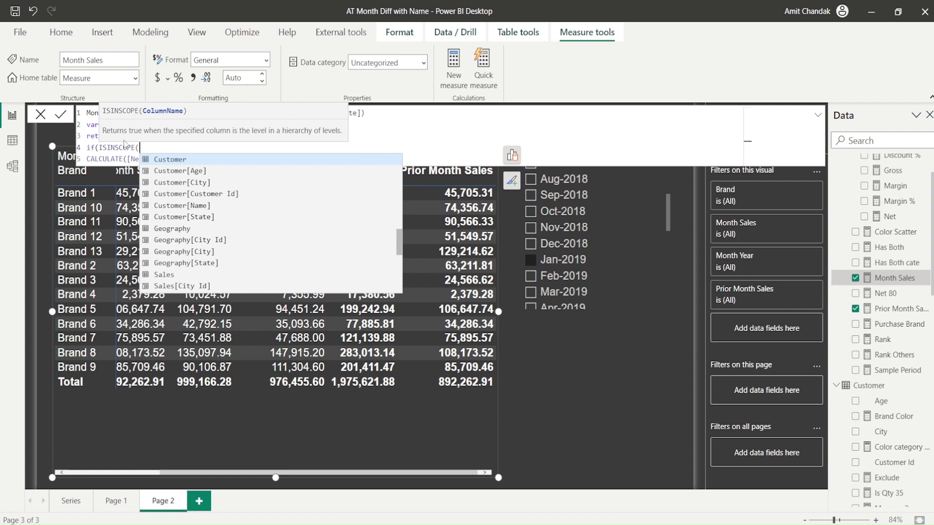
pyautogui.write('date')
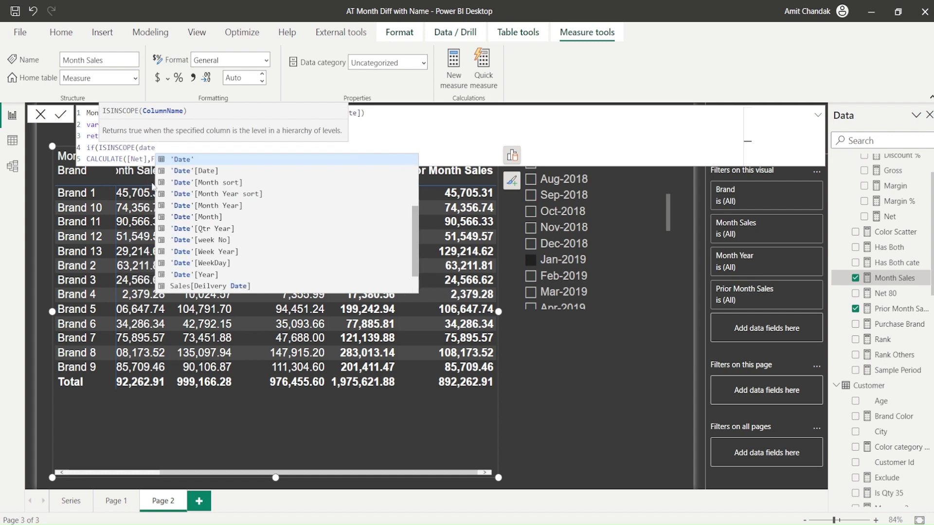
pyautogui.click(215, 209)
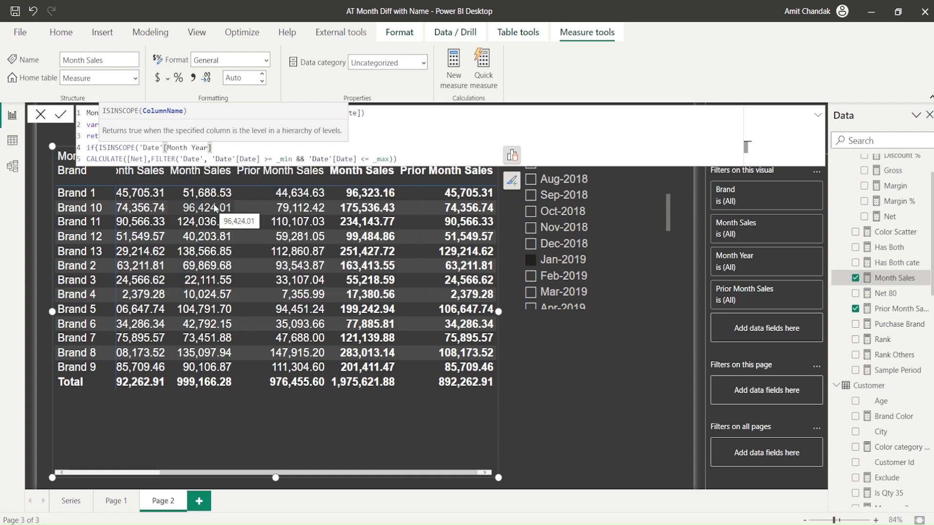
pyautogui.write('),')
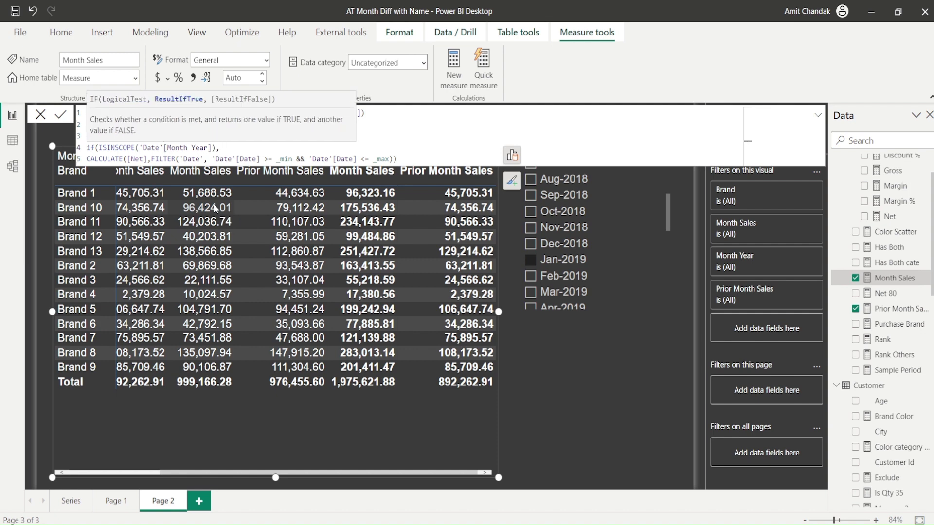
# Add the copied CALCULATE with PREVIOUSMONTH('Date'[Date]) as the IF's false result on a new line of the Month Sales formula.
pyautogui.click(401, 159)
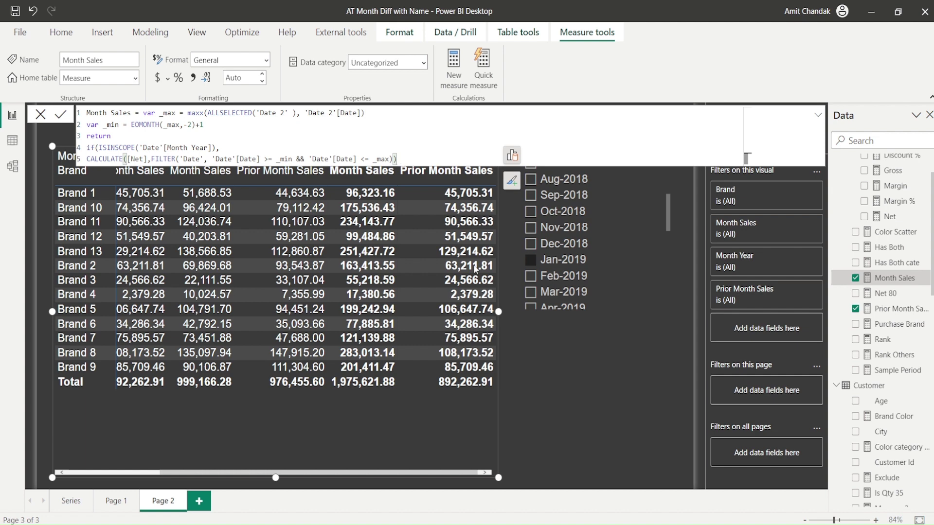
pyautogui.write(',')
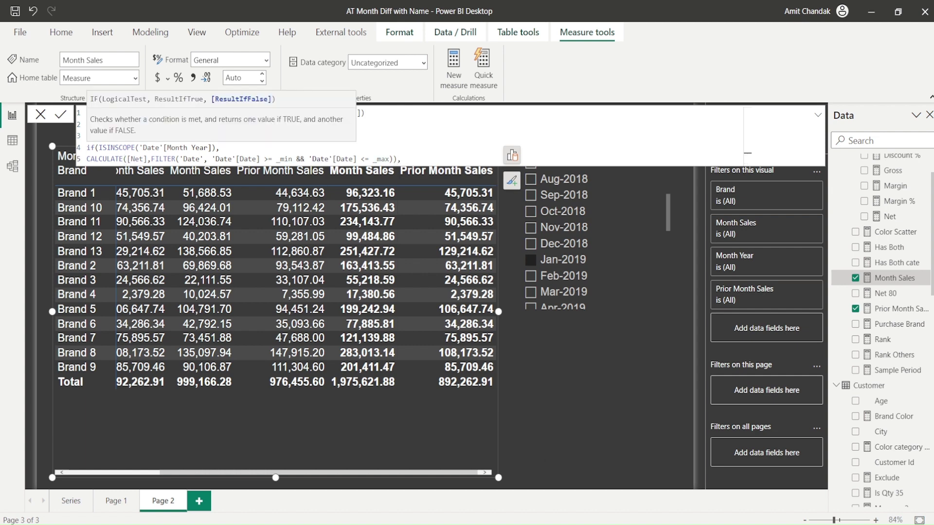
pyautogui.hotkey('shift', 'Return')
pyautogui.hotkey('ctrl', 'v')
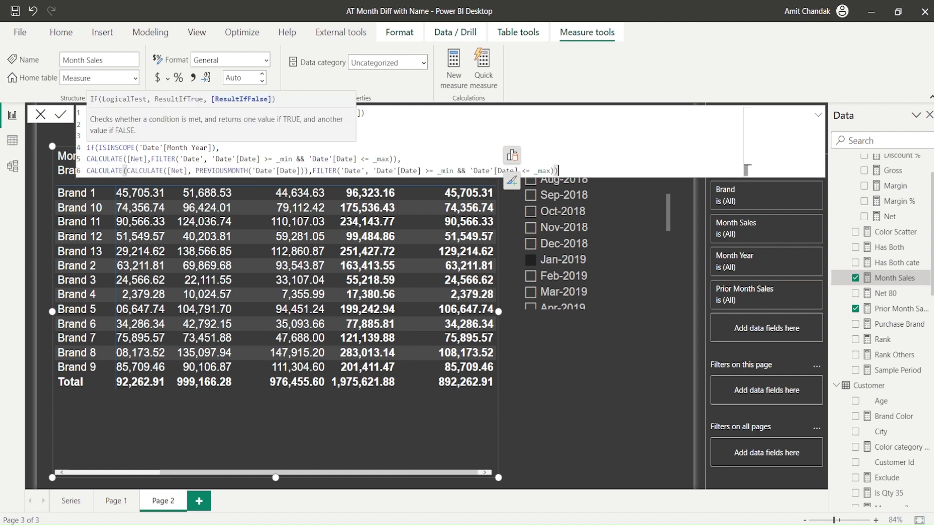
# Make the IF's false result subtract the PREVIOUSMONTH expression from a copy of the true-result CALCULATE, close the IF, and commit the measure.
pyautogui.click(398, 159)
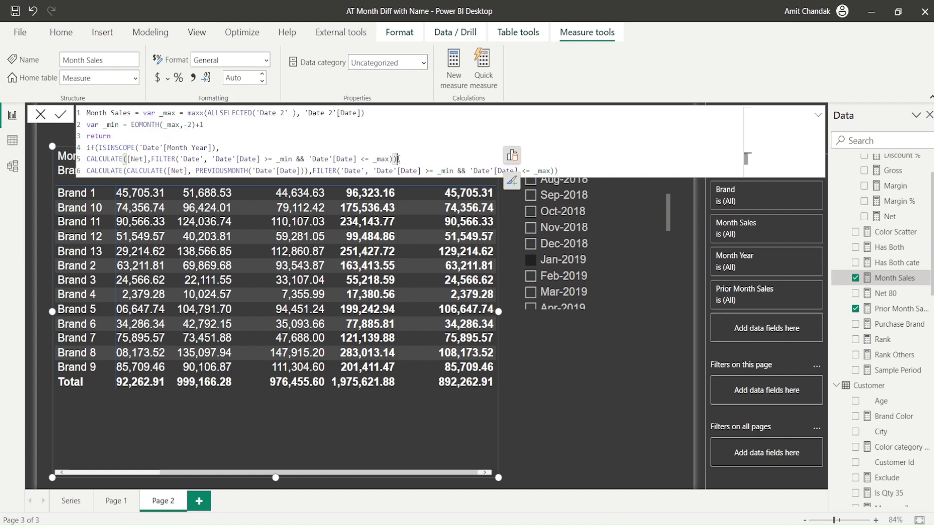
pyautogui.moveTo(397, 159); pyautogui.dragTo(84, 169)
pyautogui.hotkey('ctrl', 'c')
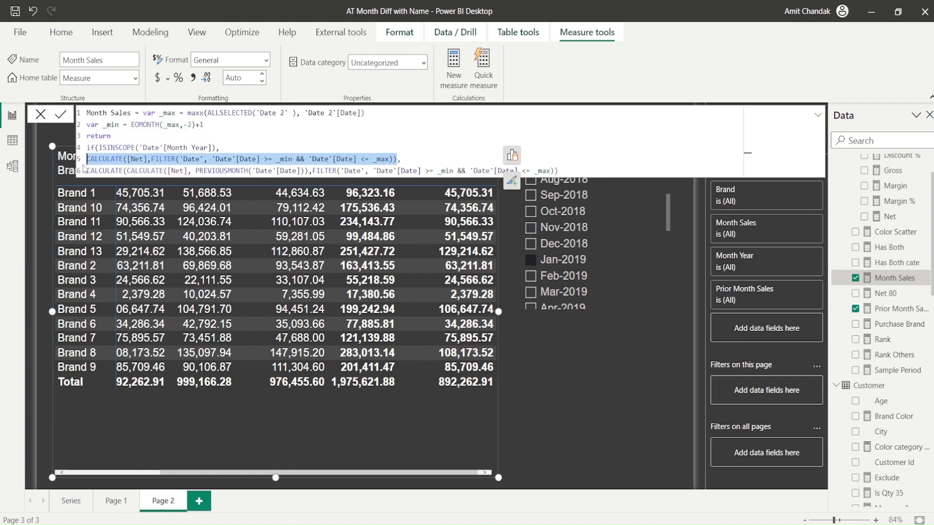
pyautogui.click(430, 162)
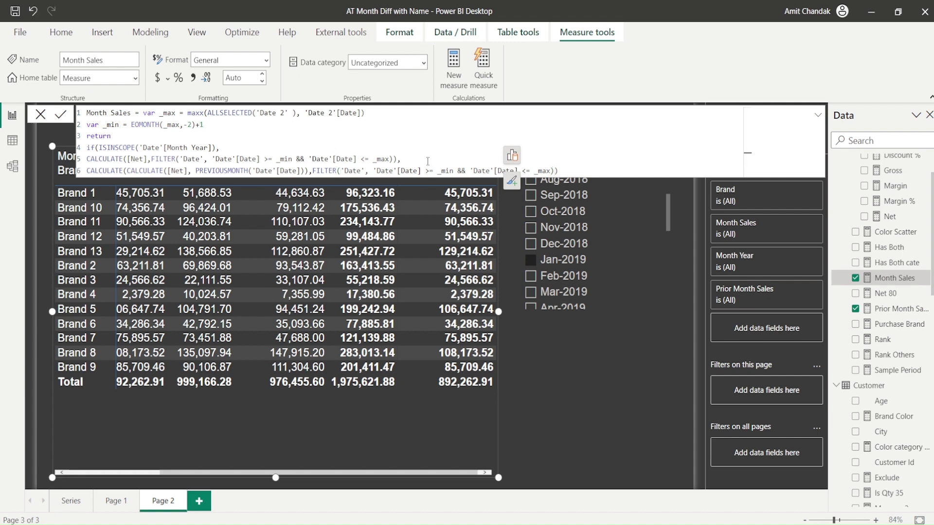
pyautogui.hotkey('shift', 'Return')
pyautogui.hotkey('ctrl', 'v')
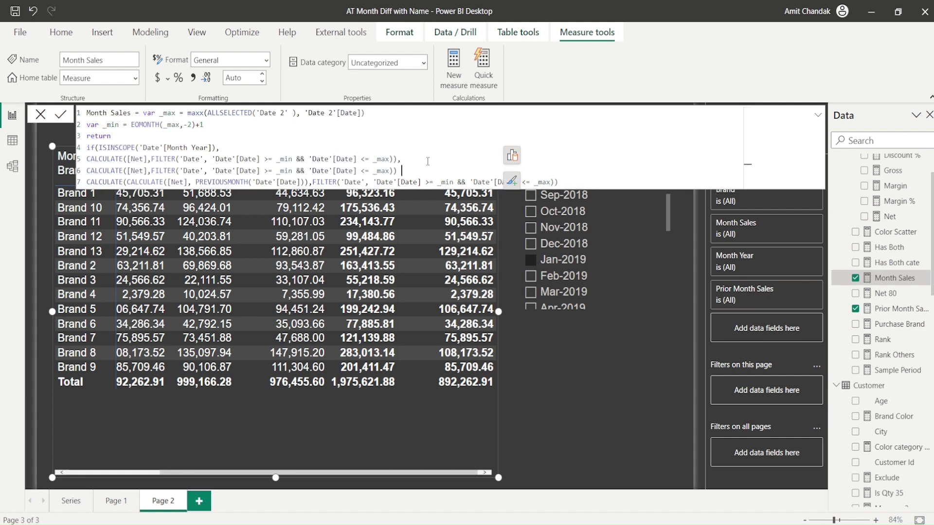
pyautogui.click(593, 180)
pyautogui.write(')')
pyautogui.press('Return')
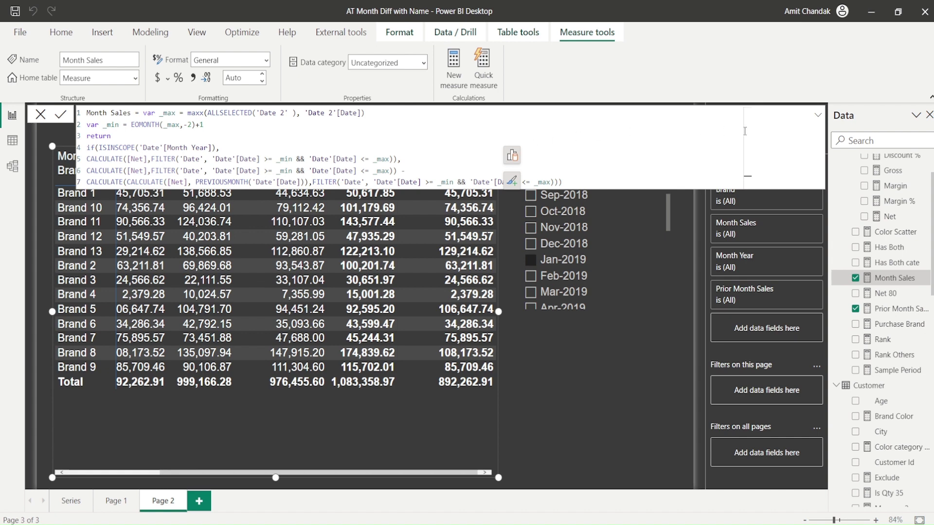
# Collapse the formula editor and remove Prior Month Sales from the brand matrix's values.
pyautogui.click(817, 118)
pyautogui.click(817, 118)
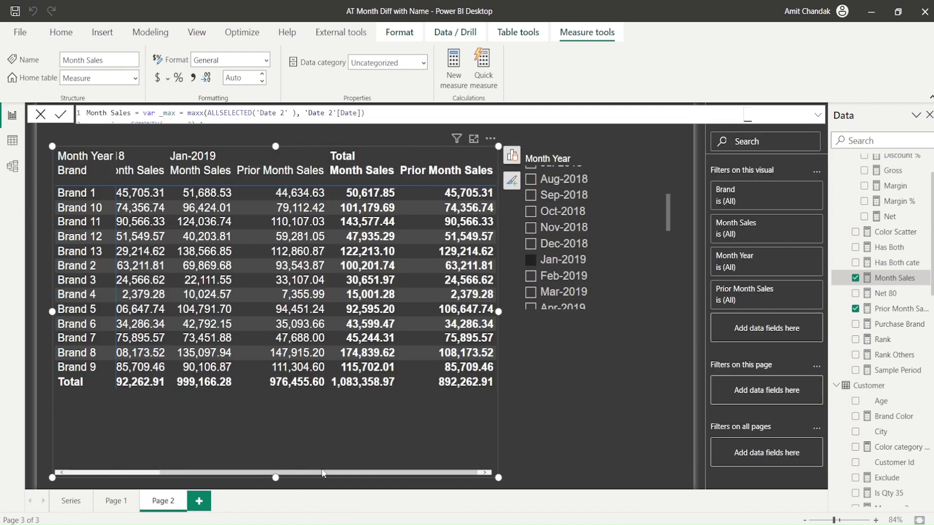
pyautogui.click(513, 182)
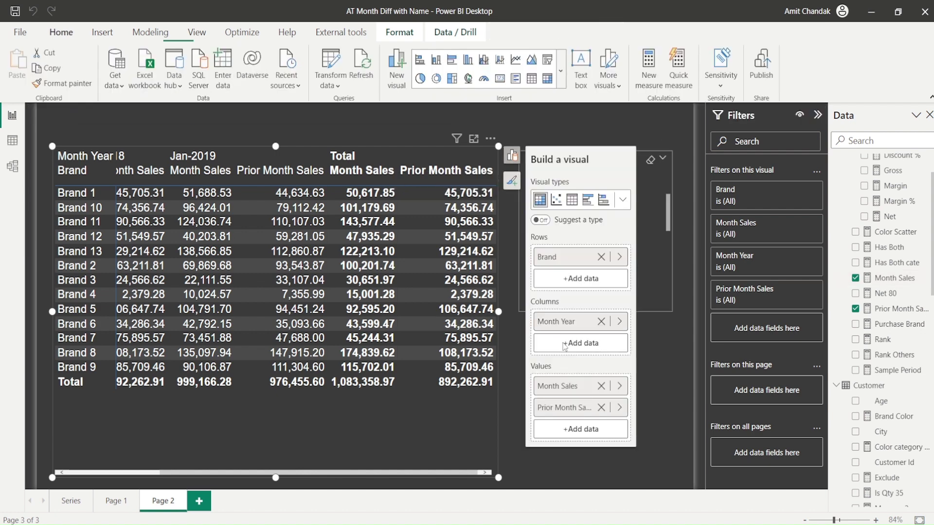
pyautogui.click(601, 407)
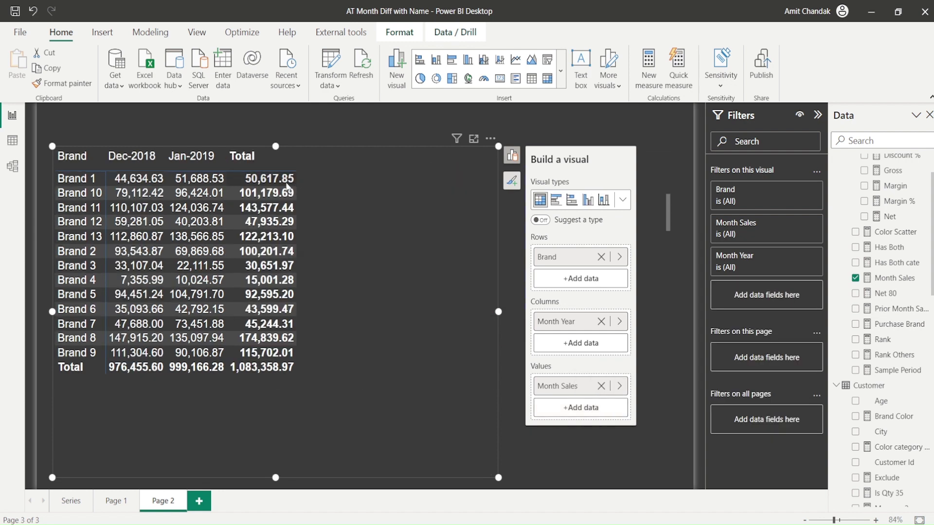
pyautogui.moveTo(269, 187)
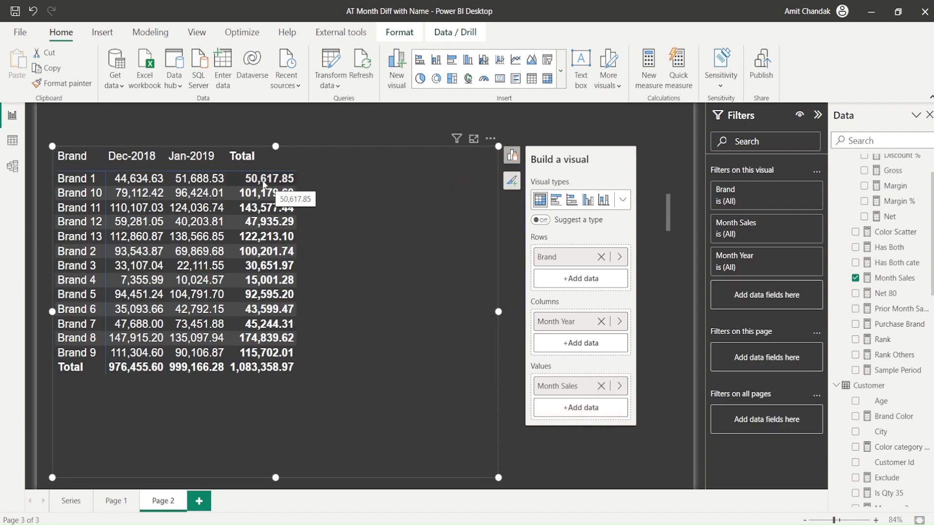
# Delete the first CALCULATE and minus sign from the Month Sales IF's false result, leaving only the PREVIOUSMONTH expression, and commit it.
pyautogui.click(896, 278)
pyautogui.click(69, 181)
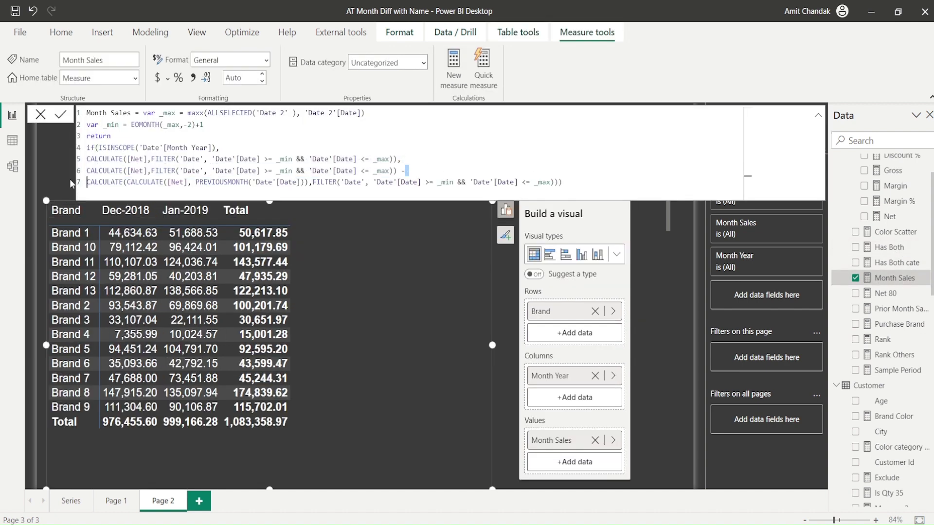
pyautogui.moveTo(69, 179); pyautogui.dragTo(69, 174)
pyautogui.press('BackSpace')
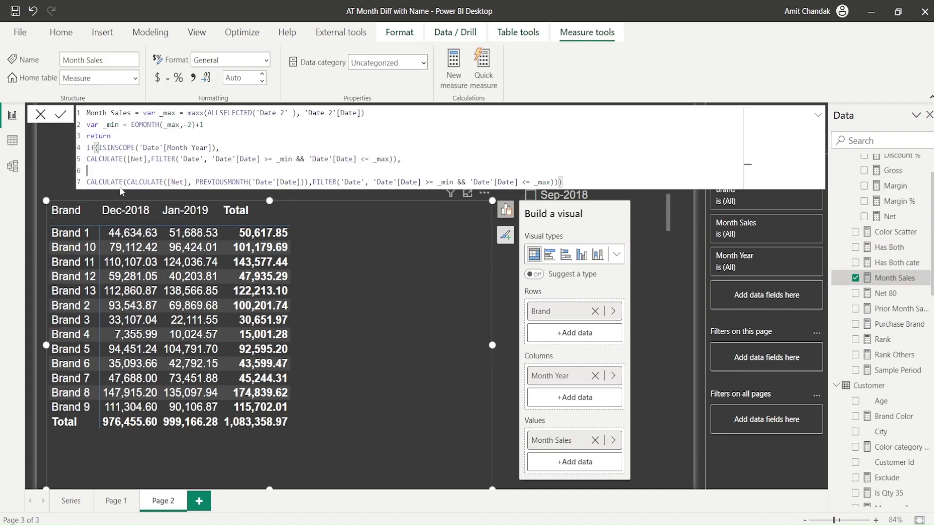
pyautogui.click(61, 116)
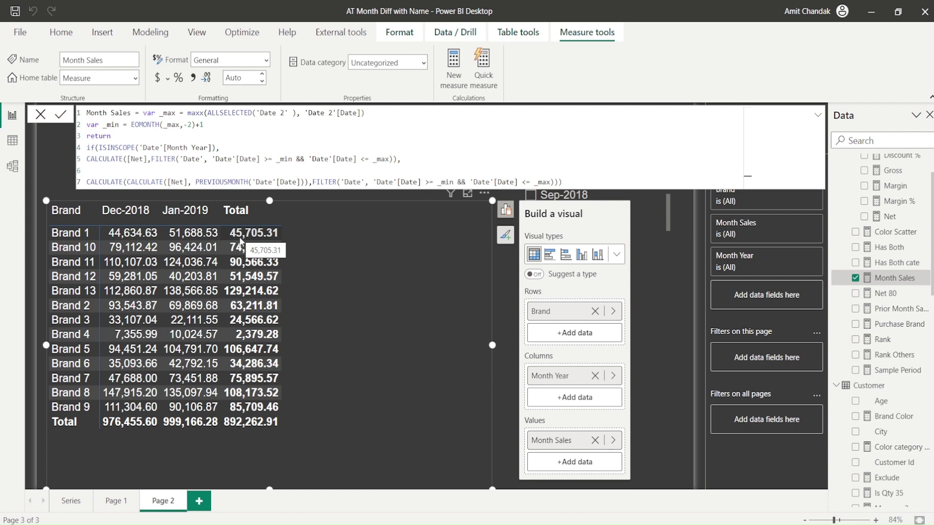
pyautogui.doubleClick(220, 182)
pyautogui.write('d')
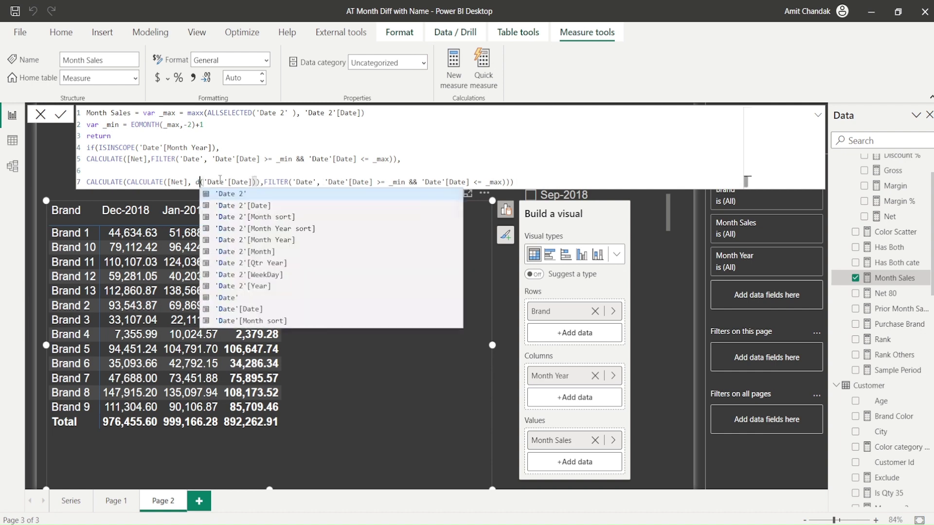
pyautogui.write('atesmtd')
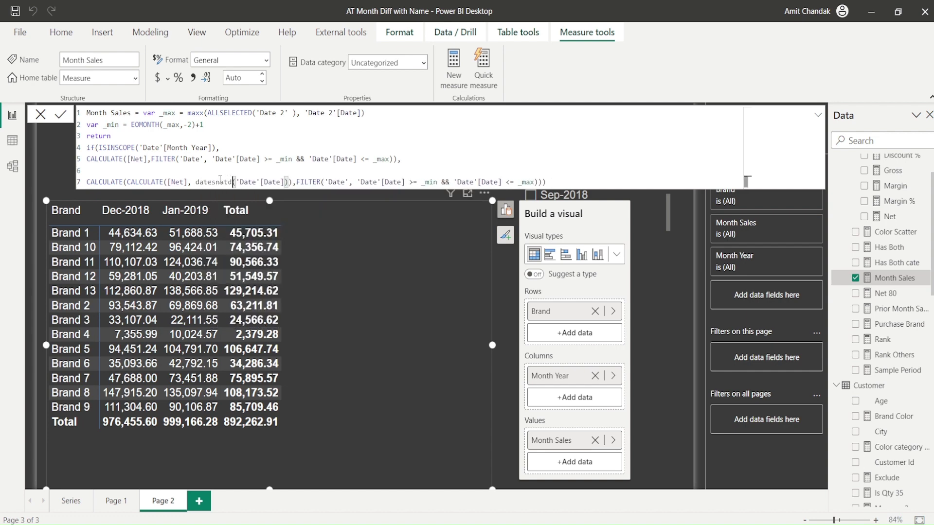
pyautogui.hotkey('ctrl', 'z')
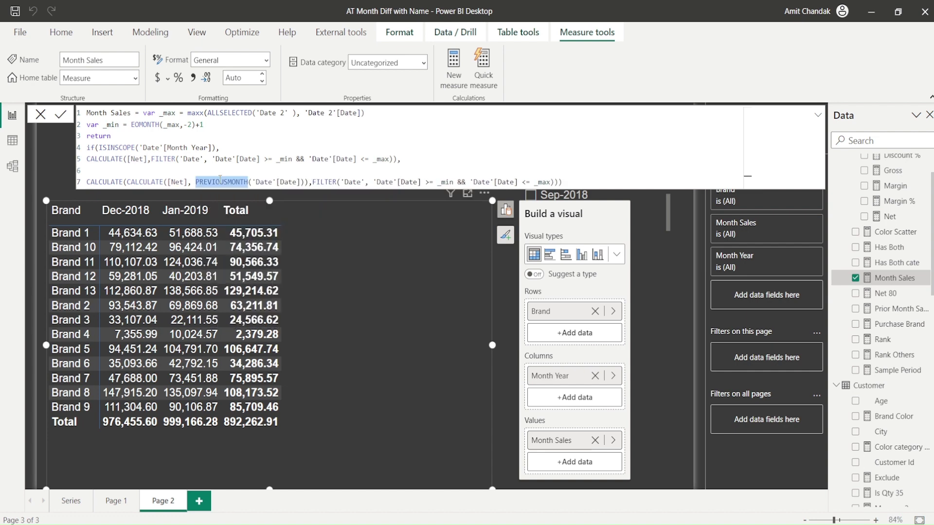
# Duplicate the _min variable line in the Month Sales formula and change the copy to var _min1 = EOMONTH(_max,-1)+1.
pyautogui.moveTo(205, 125); pyautogui.dragTo(78, 125)
pyautogui.hotkey('ctrl', 'c')
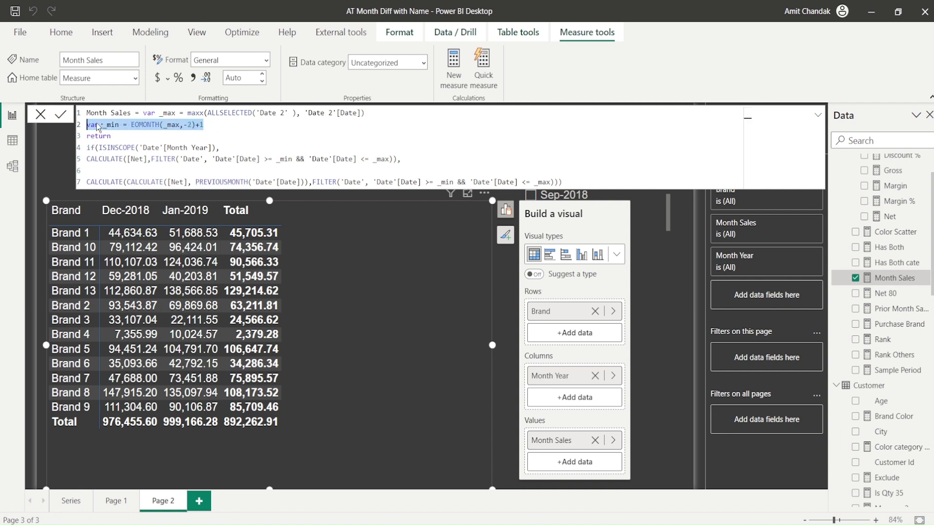
pyautogui.click(205, 125)
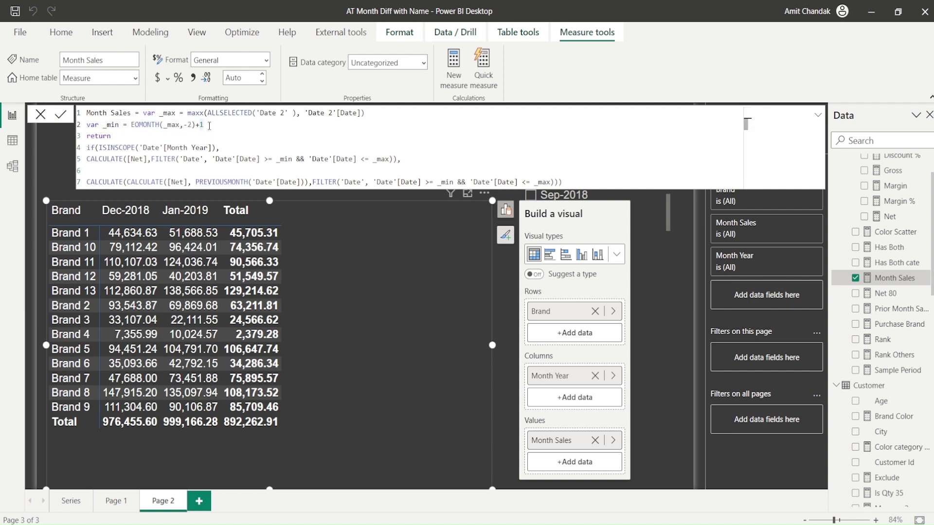
pyautogui.press('Return')
pyautogui.hotkey('ctrl', 'v')
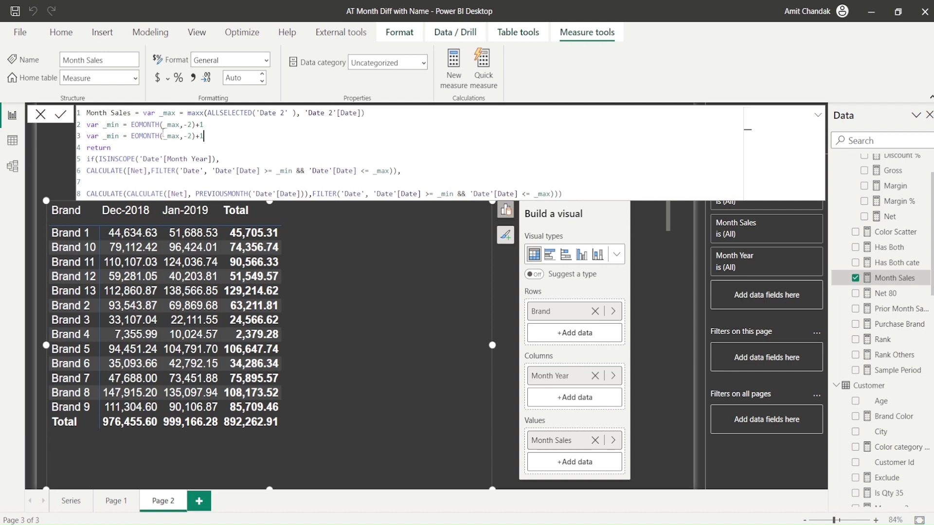
pyautogui.doubleClick(190, 137)
pyautogui.write('1')
pyautogui.click(120, 135)
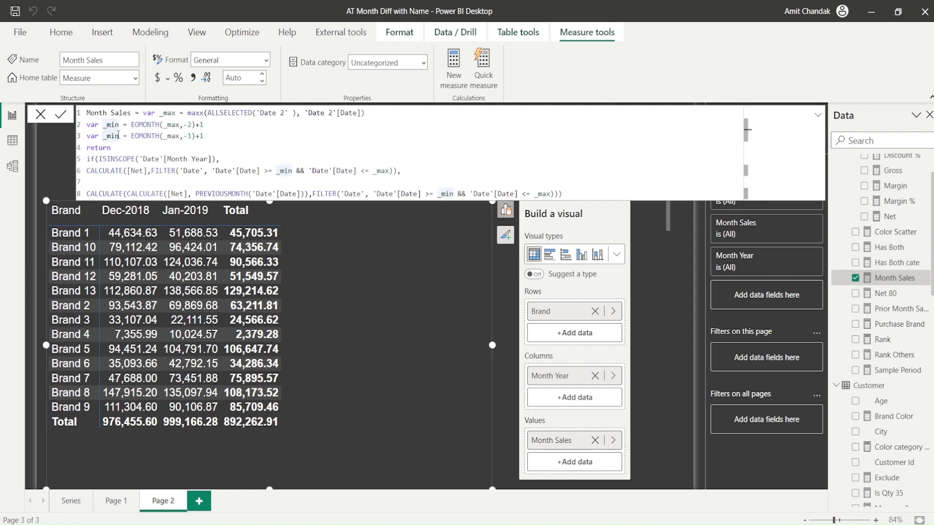
pyautogui.write('1')
pyautogui.click(219, 138)
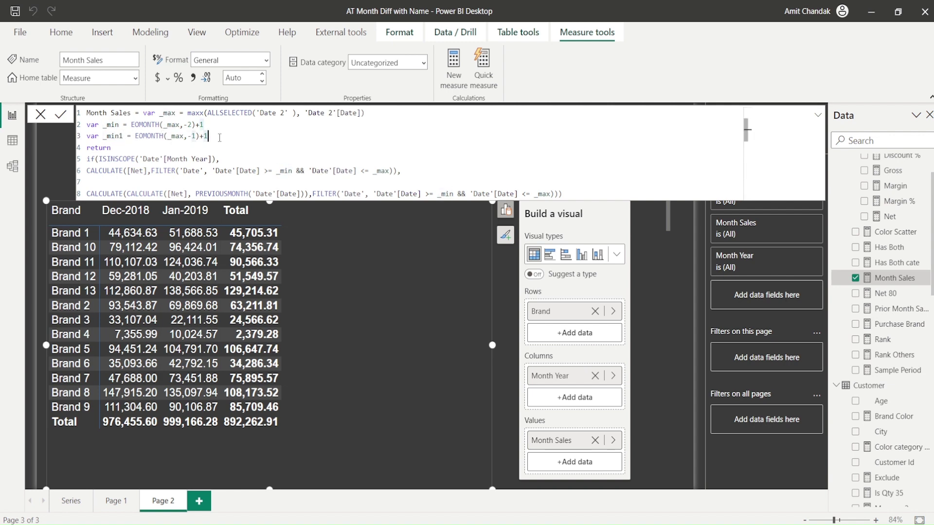
# Replace _min with _min1 in the date filter of the PREVIOUSMONTH expression and commit the Month Sales measure.
pyautogui.doubleClick(116, 136)
pyautogui.hotkey('ctrl', 'c')
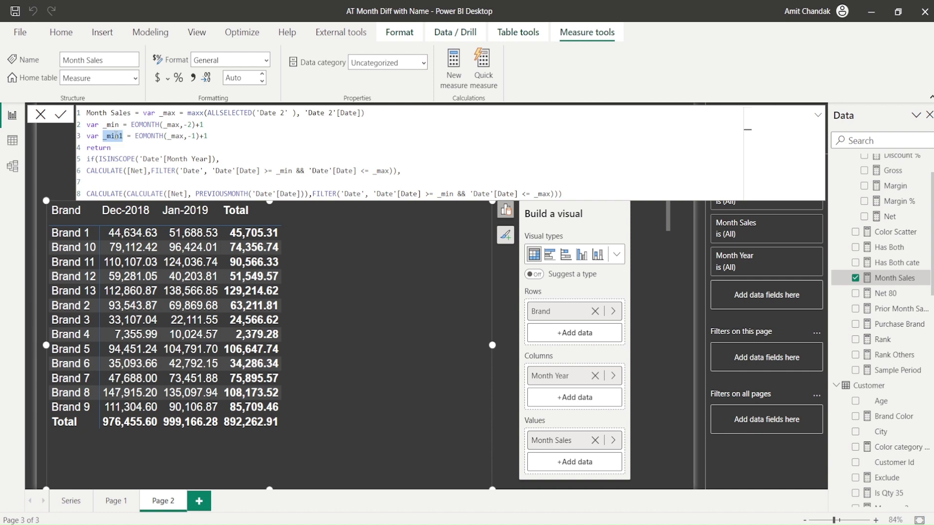
pyautogui.doubleClick(451, 194)
pyautogui.hotkey('ctrl', 'v')
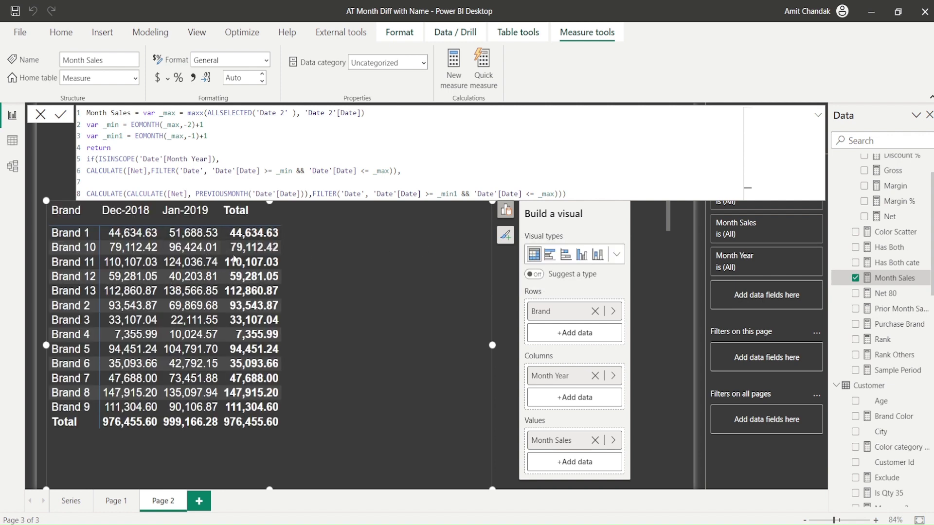
# Insert a copy of the true-result CALCULATE followed by a minus sign before the PREVIOUSMONTH expression, and commit the Month Sales measure.
pyautogui.moveTo(400, 171); pyautogui.dragTo(248, 163)
pyautogui.click(86, 171)
pyautogui.hotkey('shift', 'End')
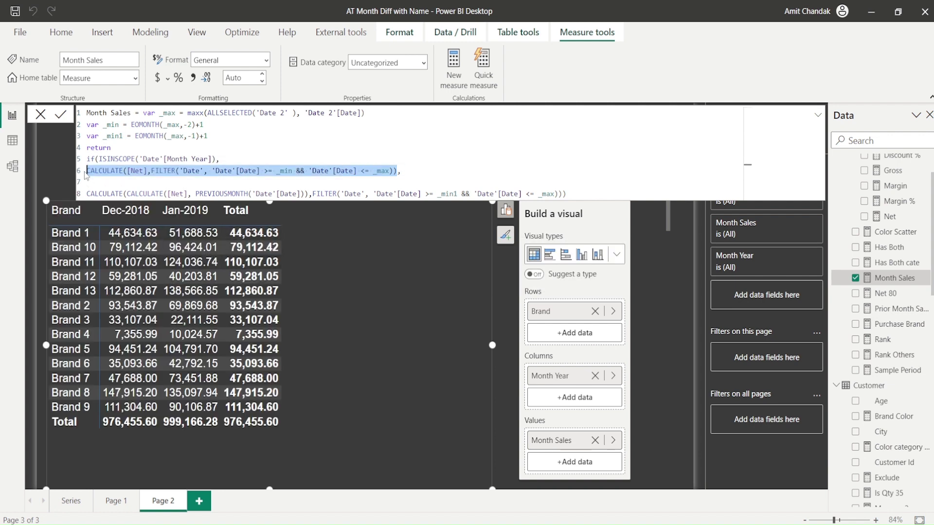
pyautogui.hotkey('ctrl', 'c')
pyautogui.click(100, 182)
pyautogui.hotkey('ctrl', 'v')
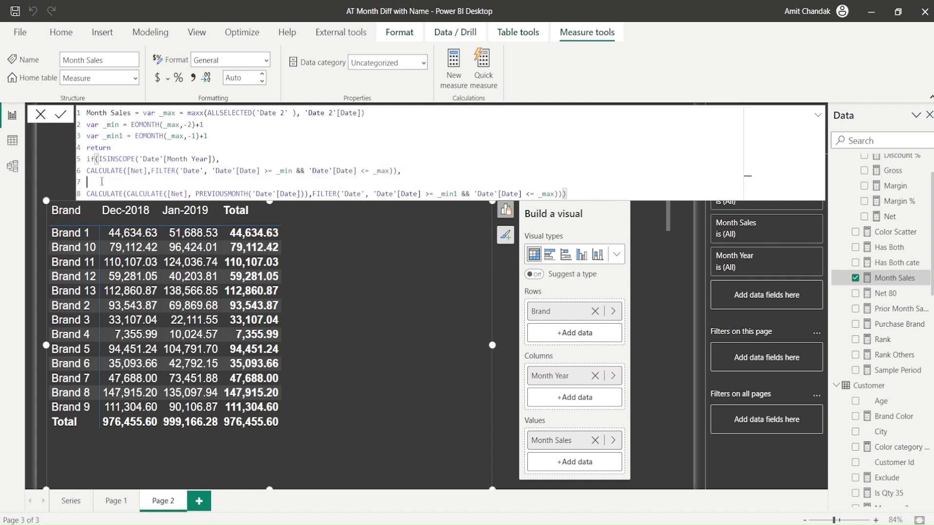
pyautogui.press('BackSpace')
pyautogui.write('-')
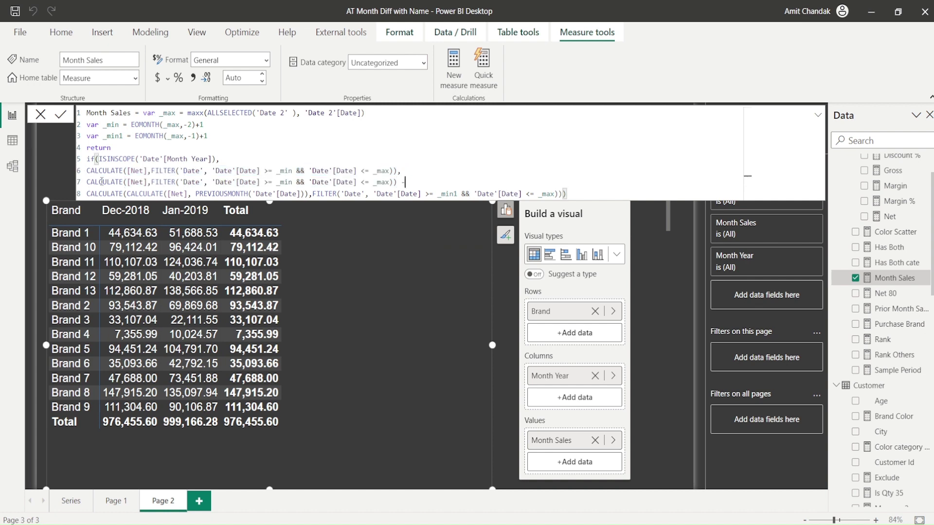
pyautogui.click(350, 299)
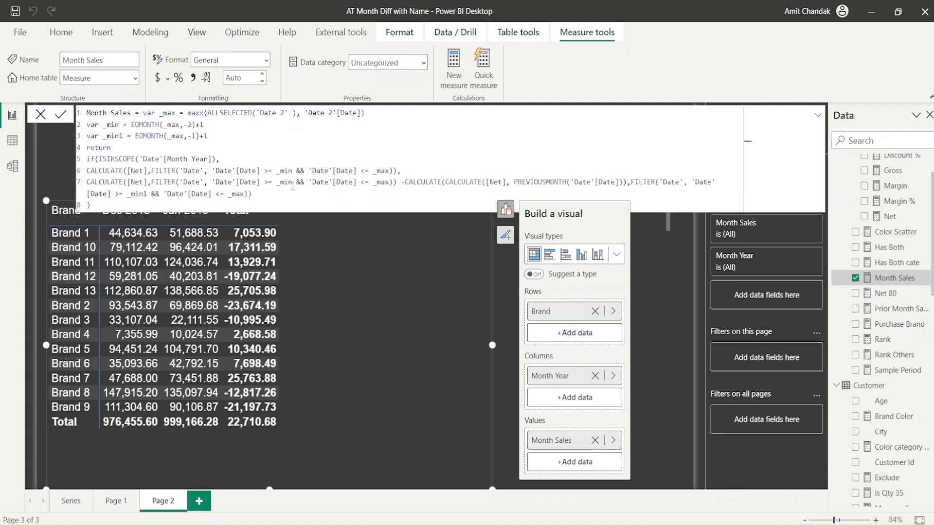
# Change _min to _min1 in the first CALCULATE of the IF's false result and commit the Month Sales measure.
pyautogui.click(293, 185)
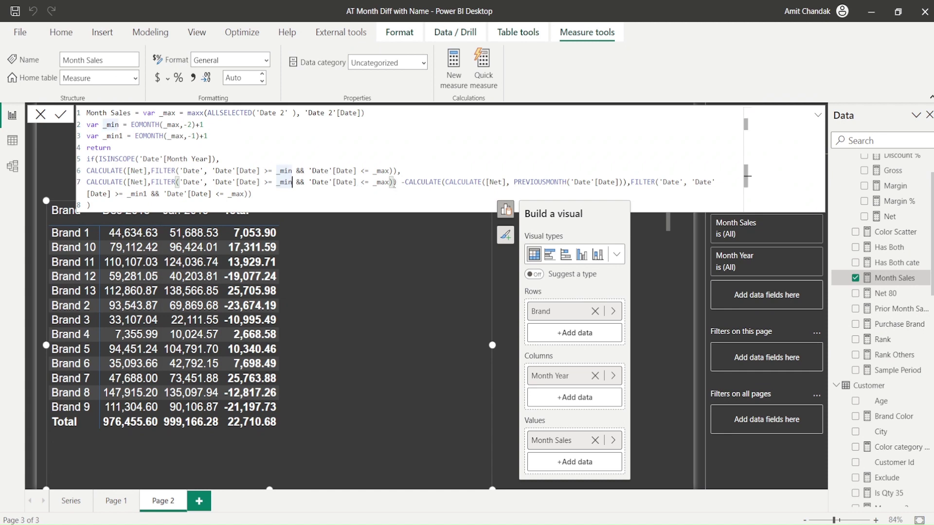
pyautogui.moveTo(394, 185); pyautogui.dragTo(86, 185)
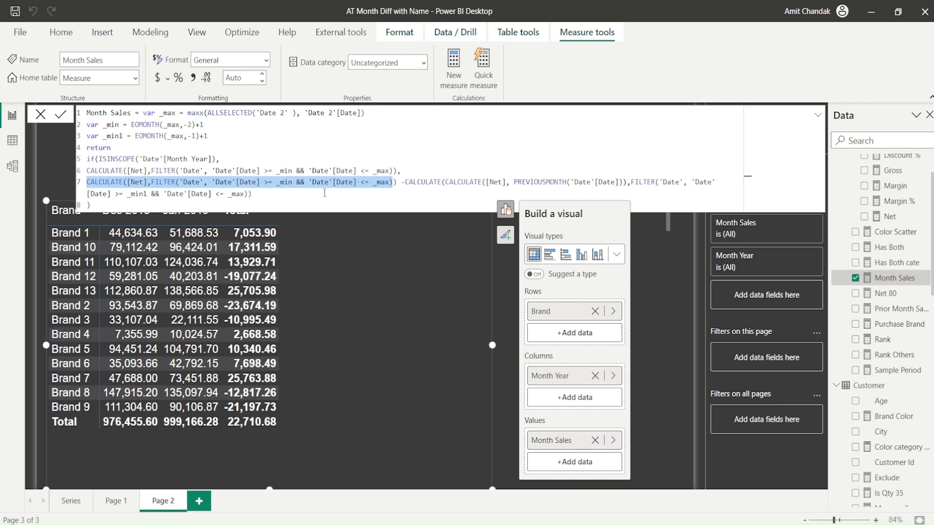
pyautogui.click(292, 183)
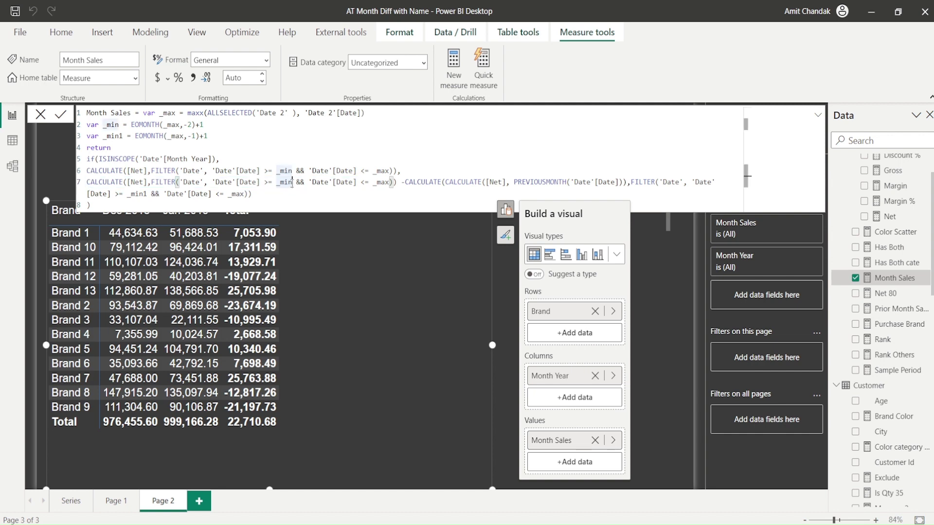
pyautogui.write('1')
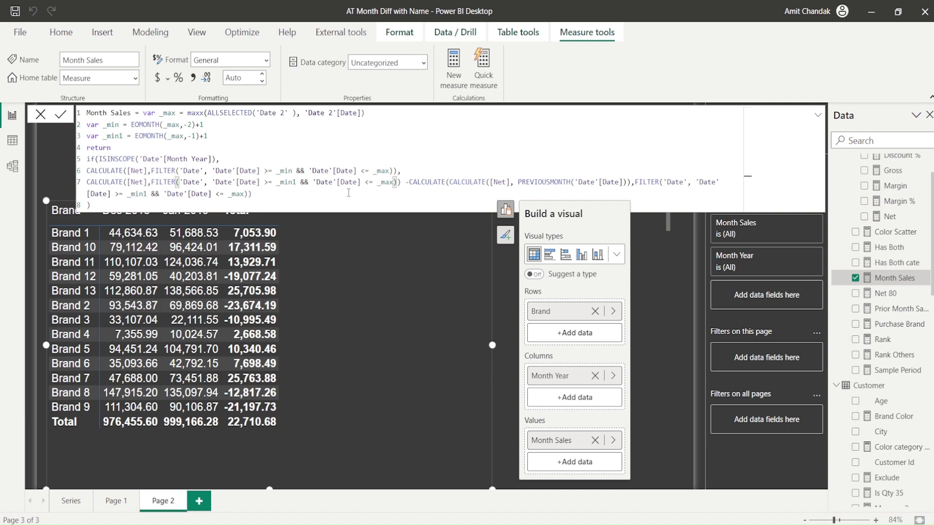
pyautogui.click(398, 182)
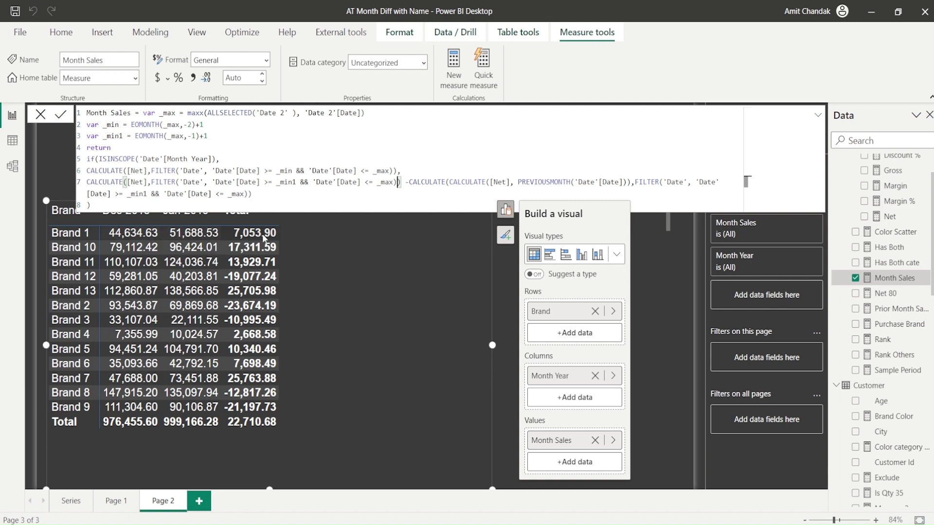
pyautogui.click(280, 199)
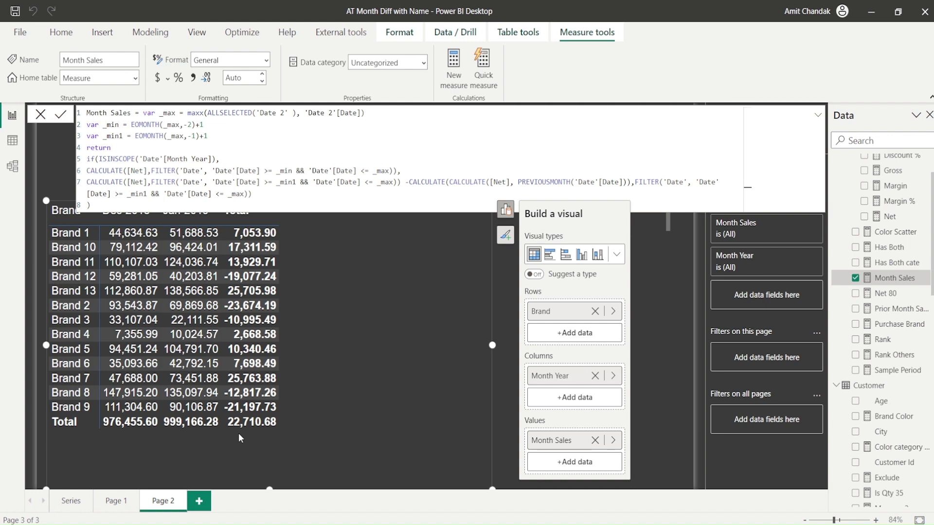
# Dismiss the formula editor and set the subtotal label of the matrix's column subtotals to Diff.
pyautogui.click(42, 117)
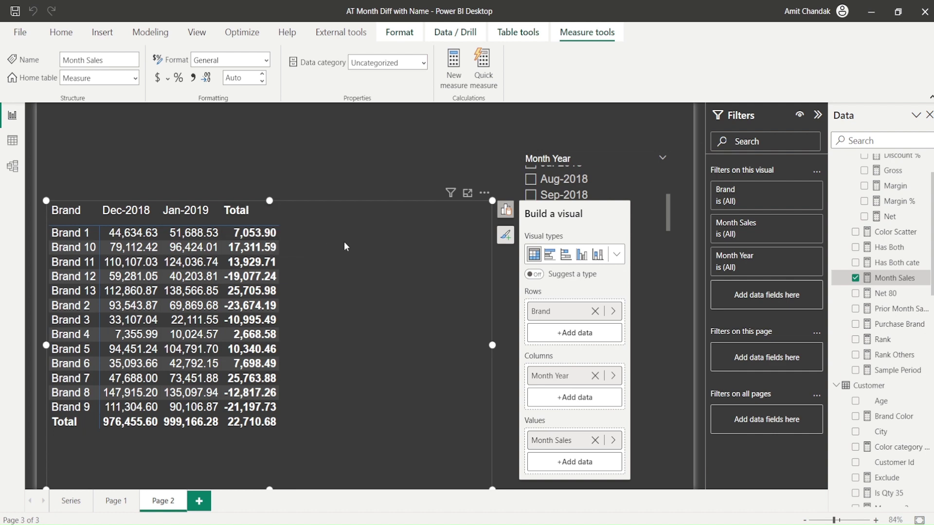
pyautogui.click(506, 235)
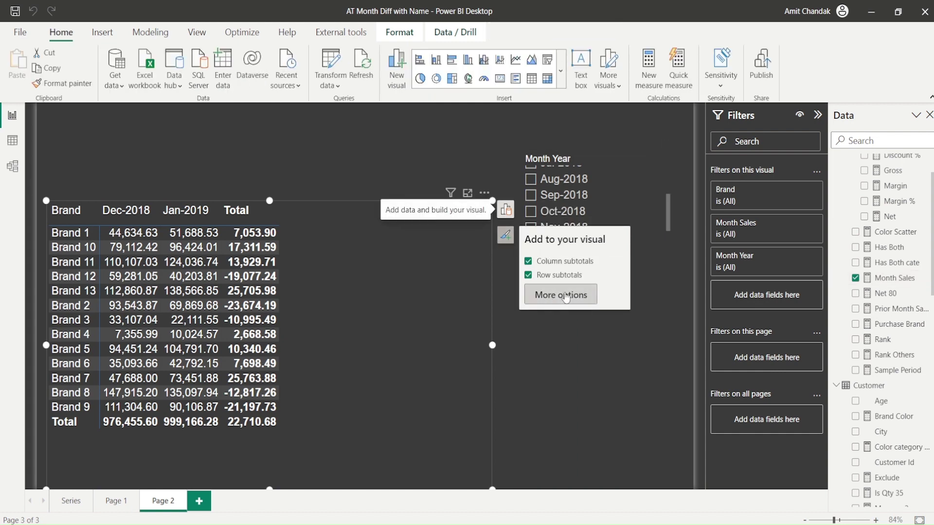
pyautogui.click(559, 295)
pyautogui.scroll(-3, 871, 282)
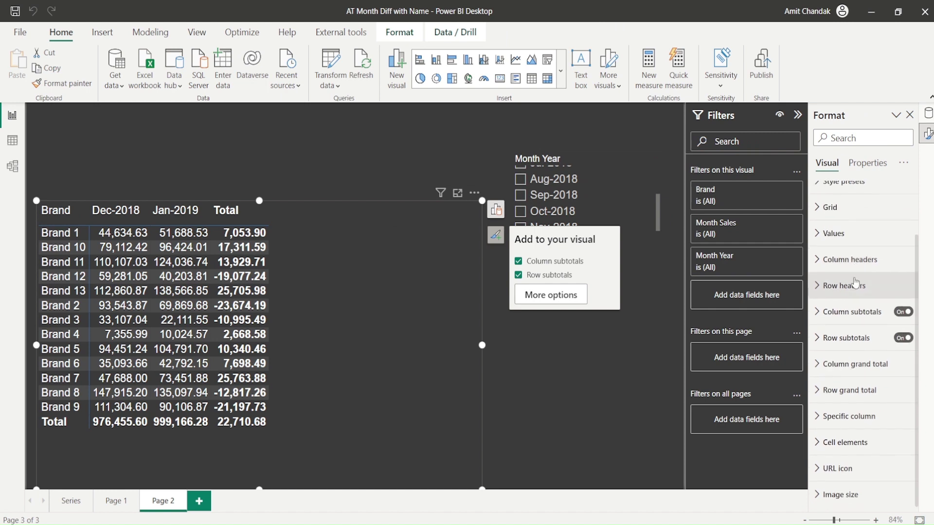
pyautogui.click(824, 314)
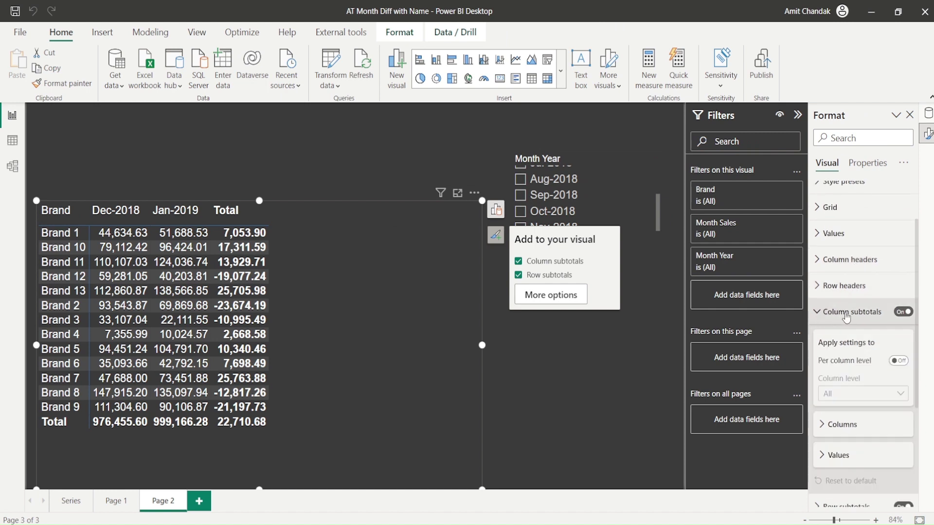
pyautogui.scroll(-4, 857, 245)
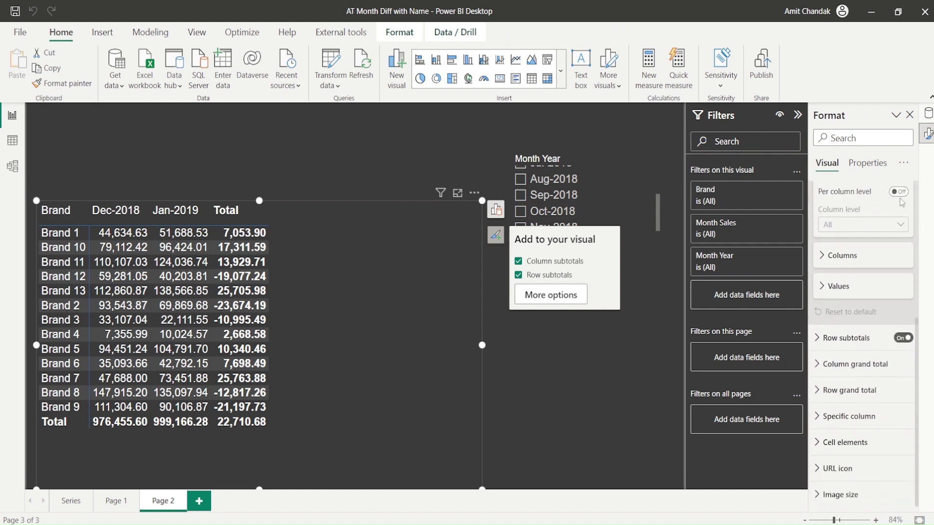
pyautogui.click(826, 257)
pyautogui.doubleClick(837, 308)
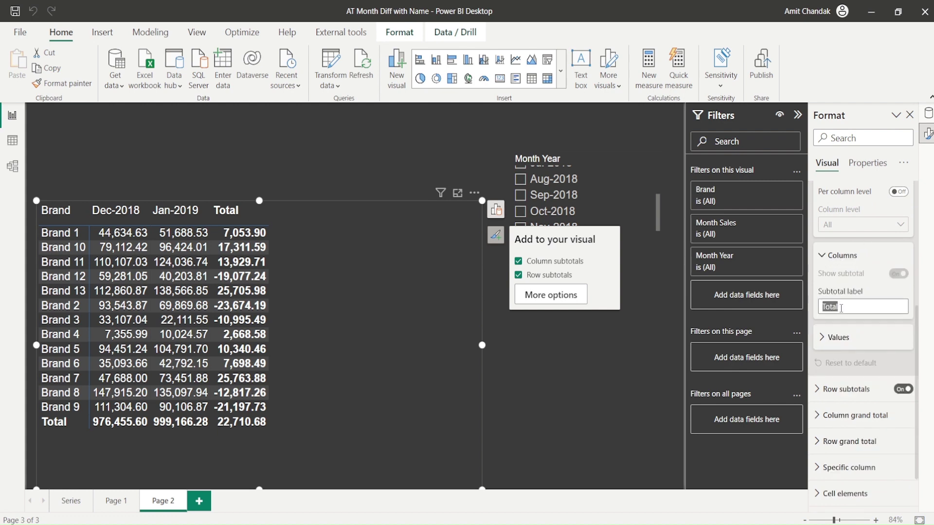
pyautogui.write('Di')
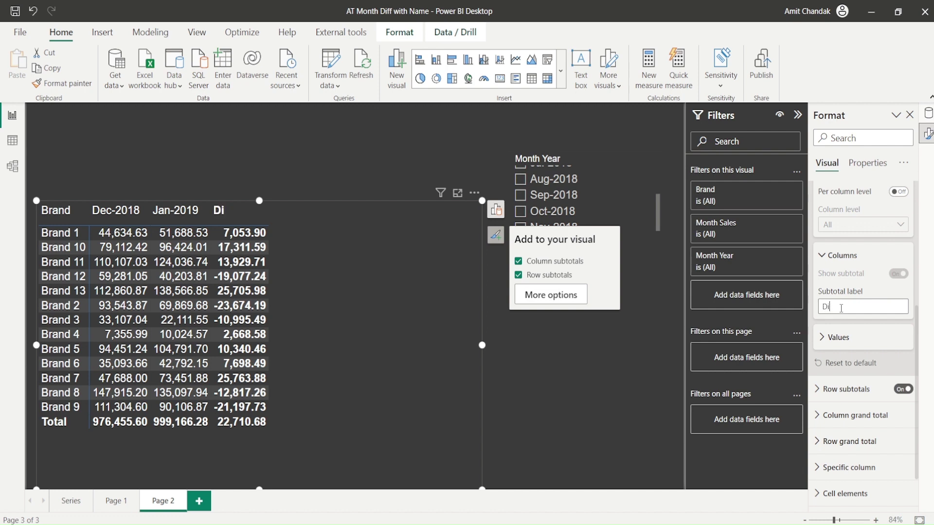
pyautogui.write('ff%')
pyautogui.press('BackSpace')
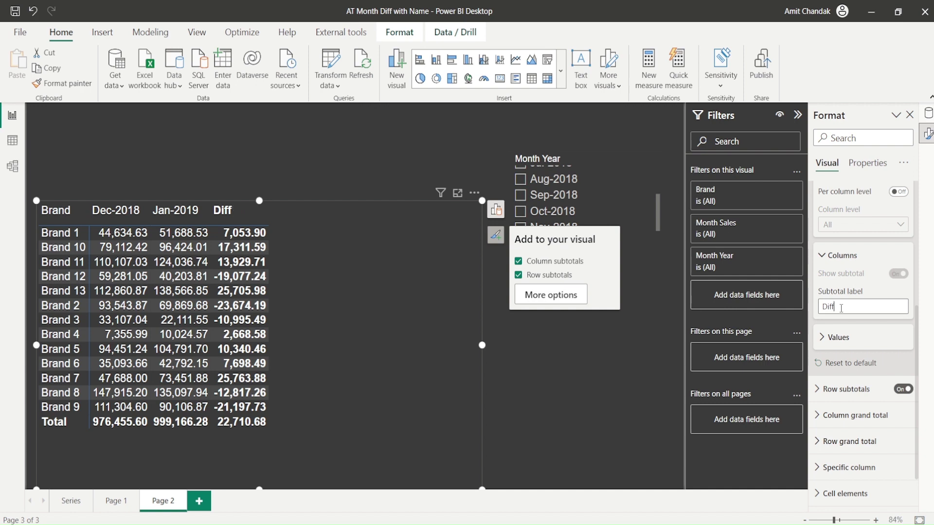